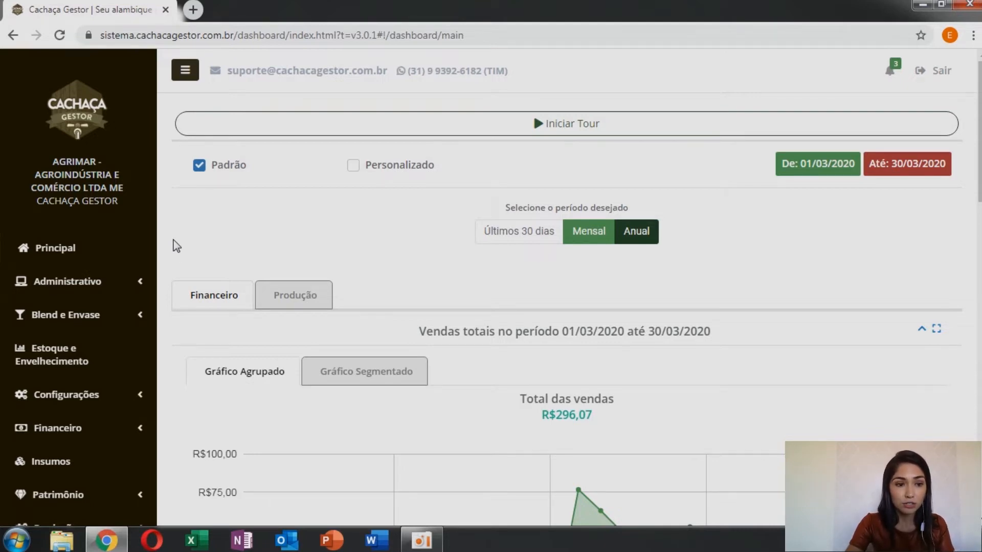
Step: Start a new product record in Produtos and name it CACHAÇA MR PRATA
scroll(136, 287, down, 4)
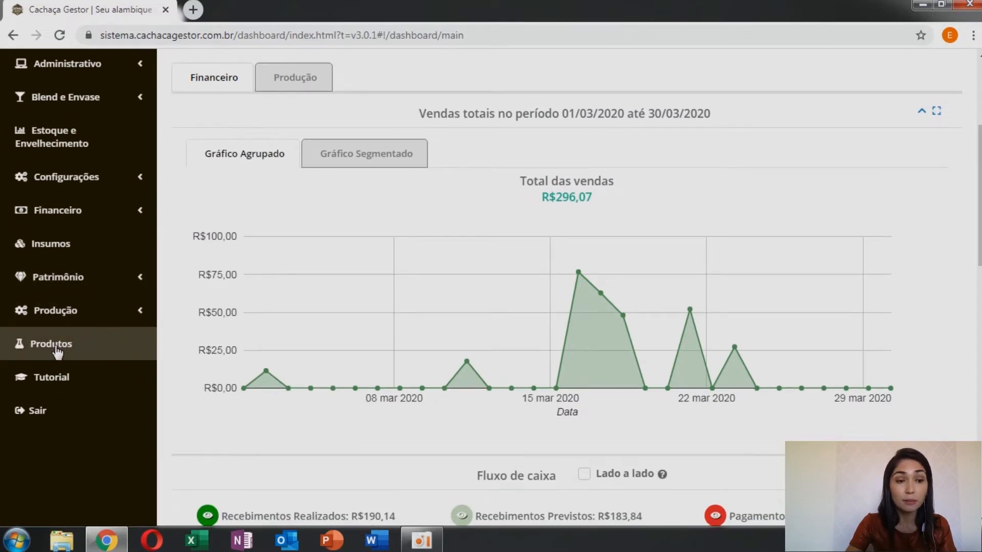
click(57, 347)
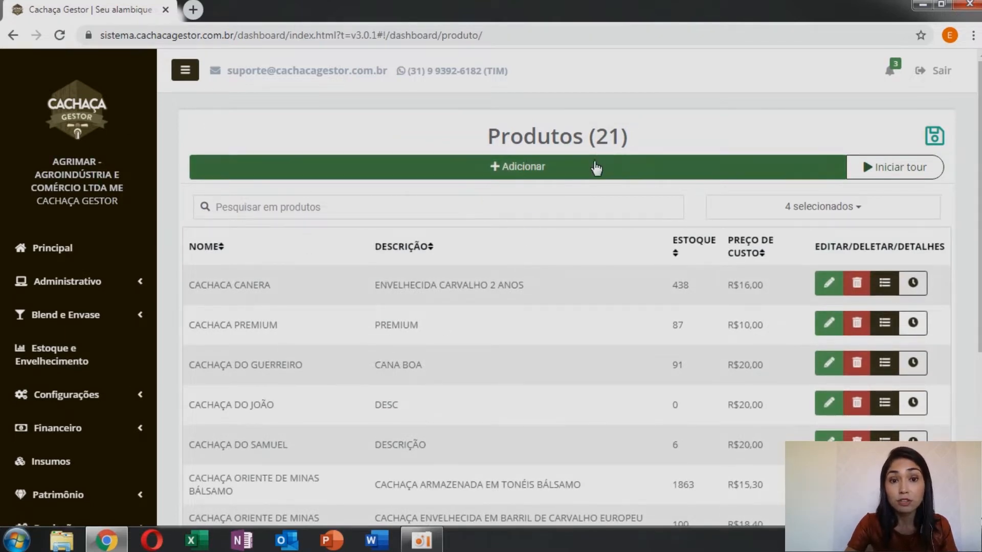
click(588, 170)
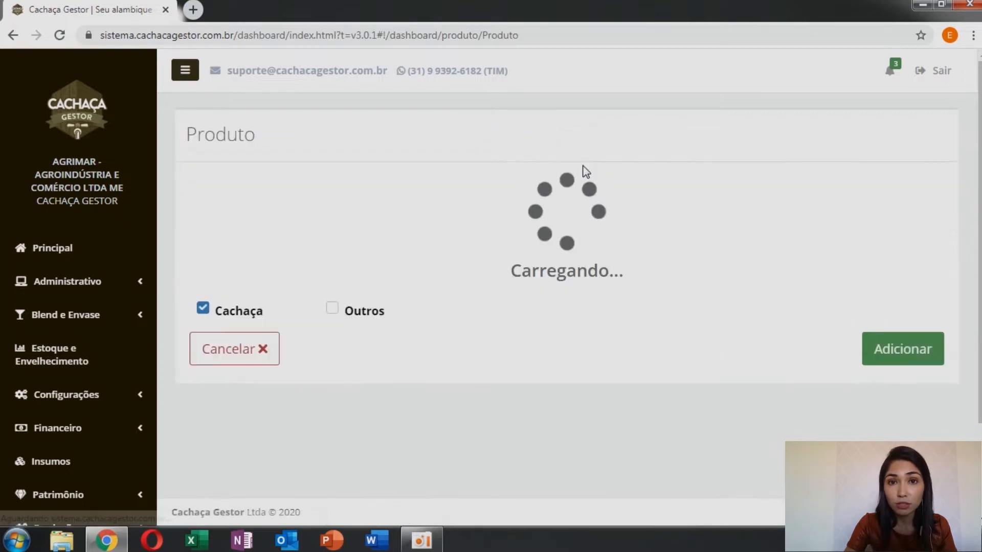
click(302, 207)
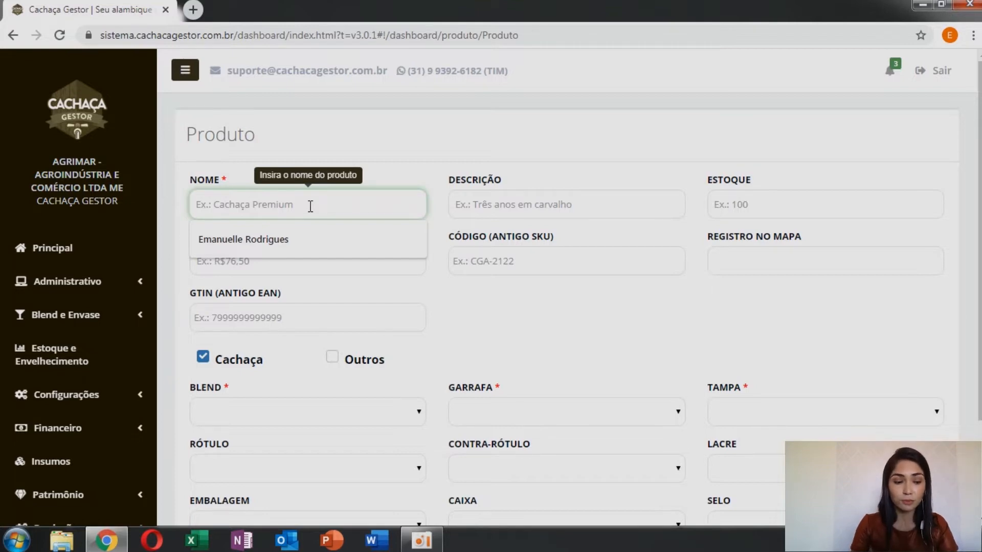
text(CACHAÇA MR PRA)
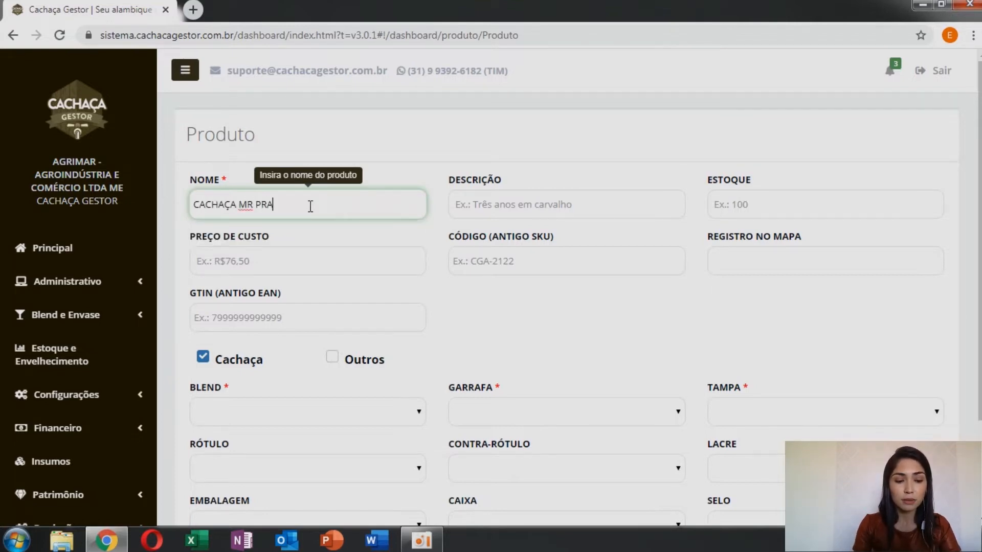
text(TA)
Step: Fill in the product description as "6 MESES EM INOX + 6 MESES EM JEQUITIBÁ"
click(491, 208)
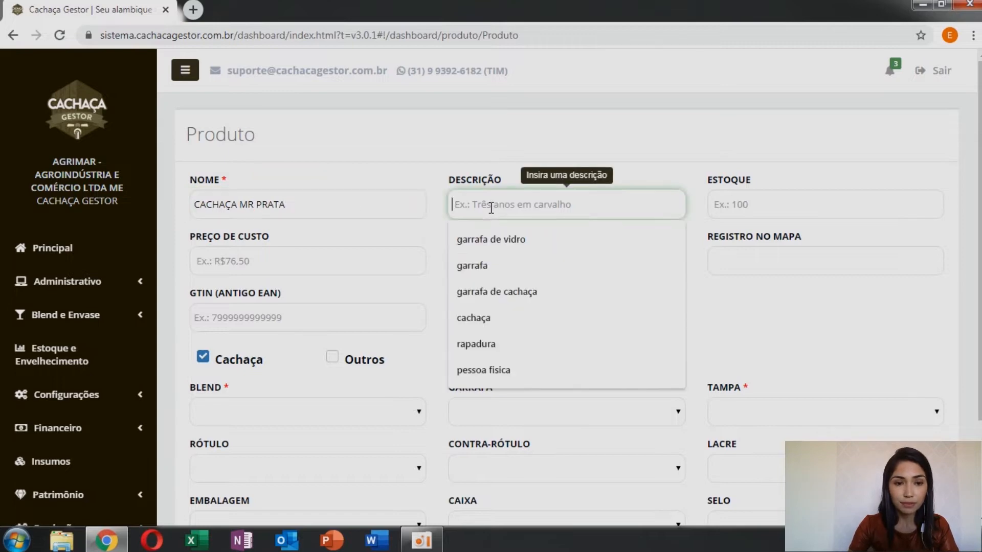
text(6)
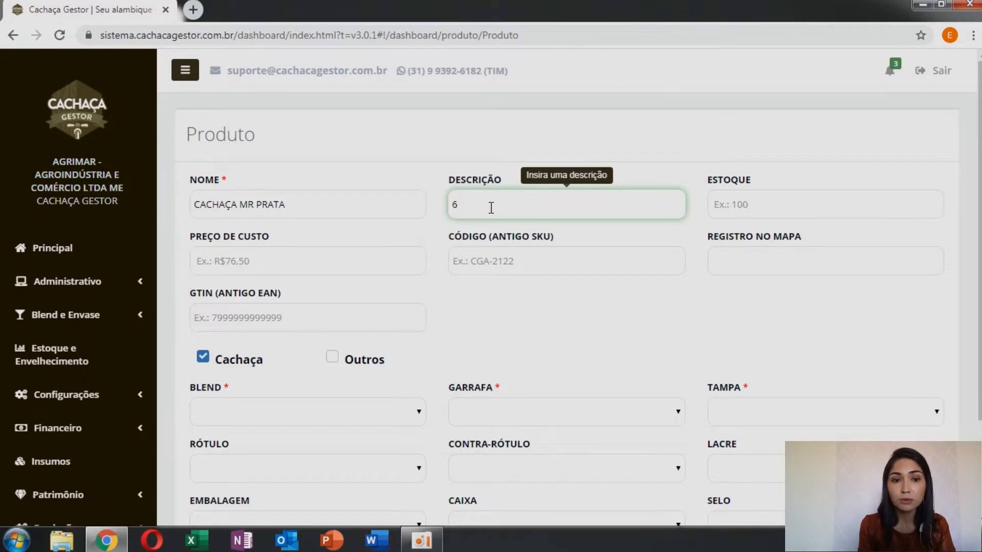
text(M)
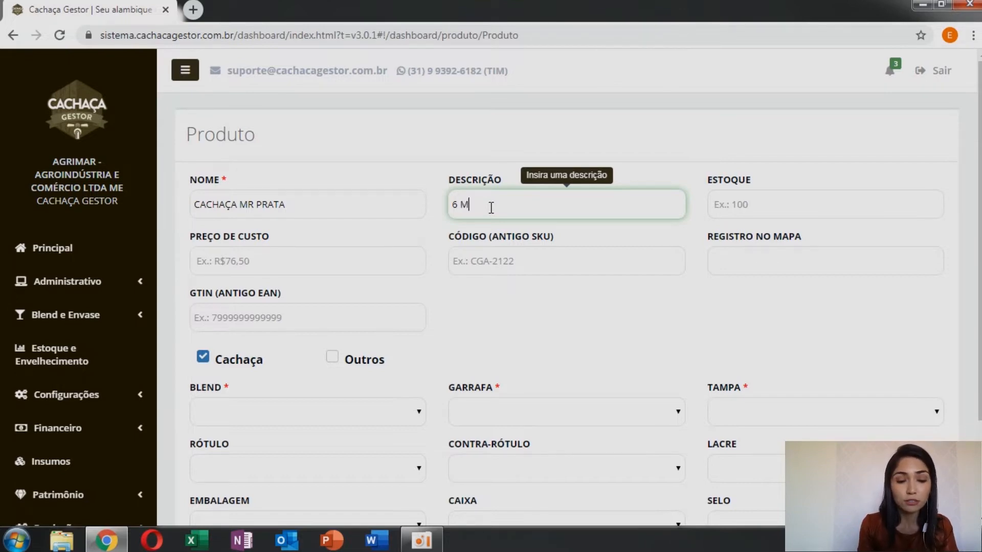
text(ESES EM INOX )
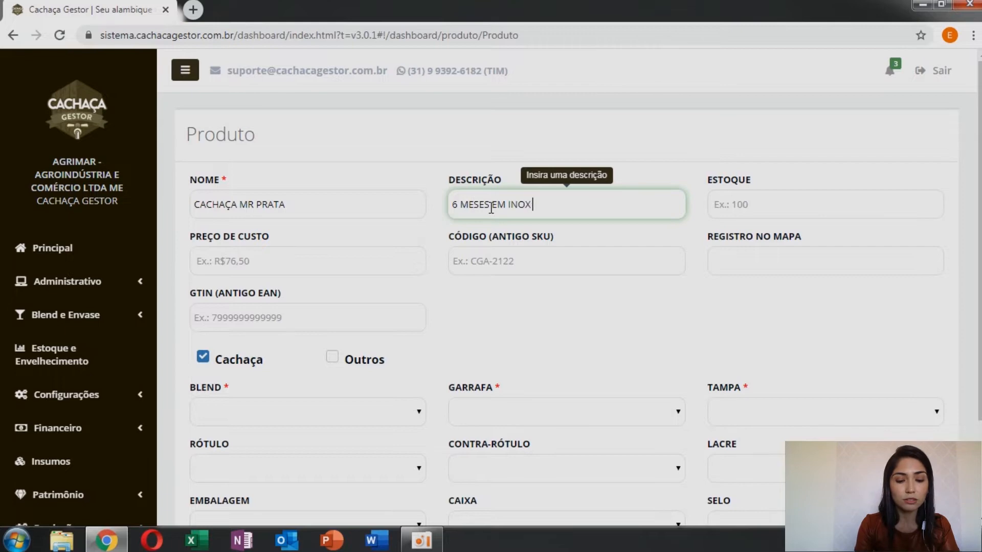
text(+ 6 MESE SEM)
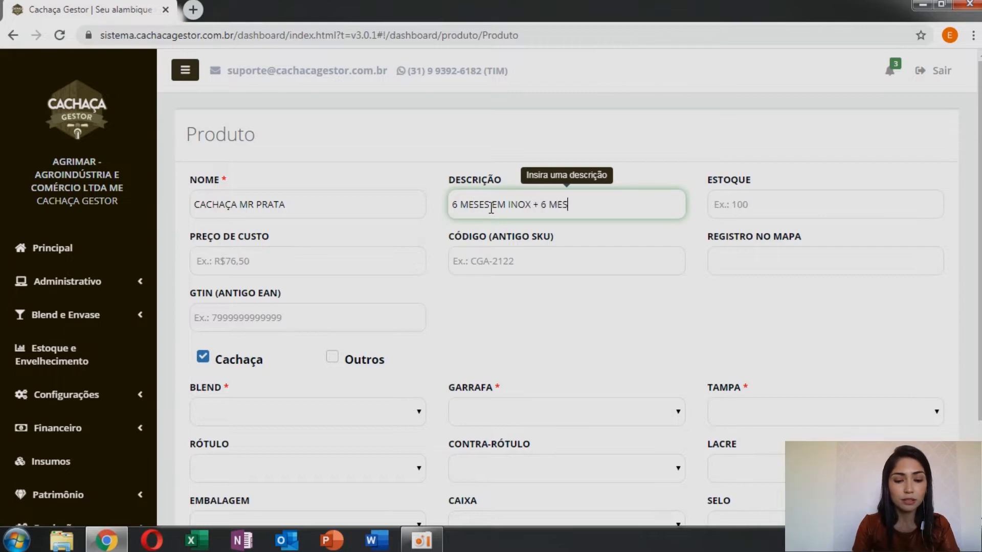
key(BackSpace)
key(BackSpace)
key(BackSpace)
key(BackSpace)
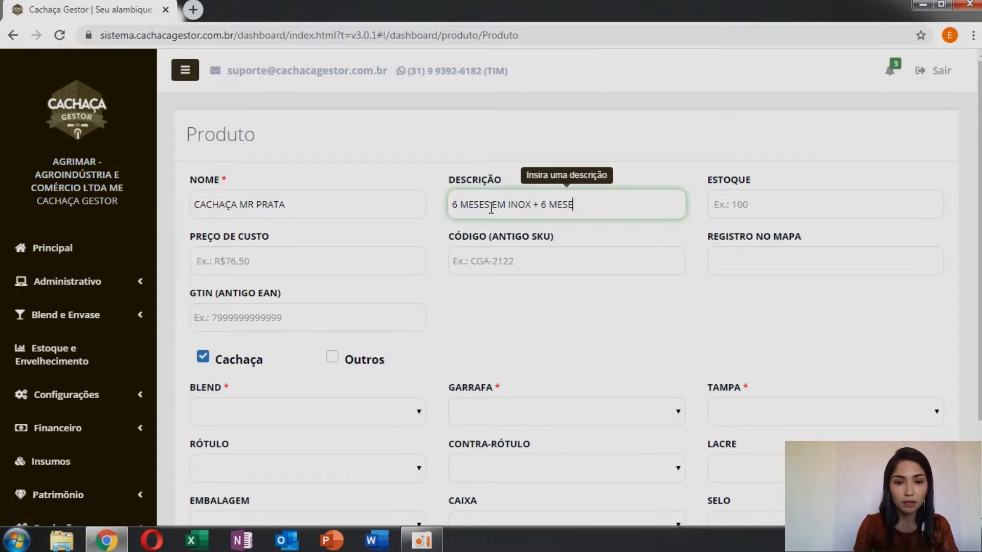
text(S EM )
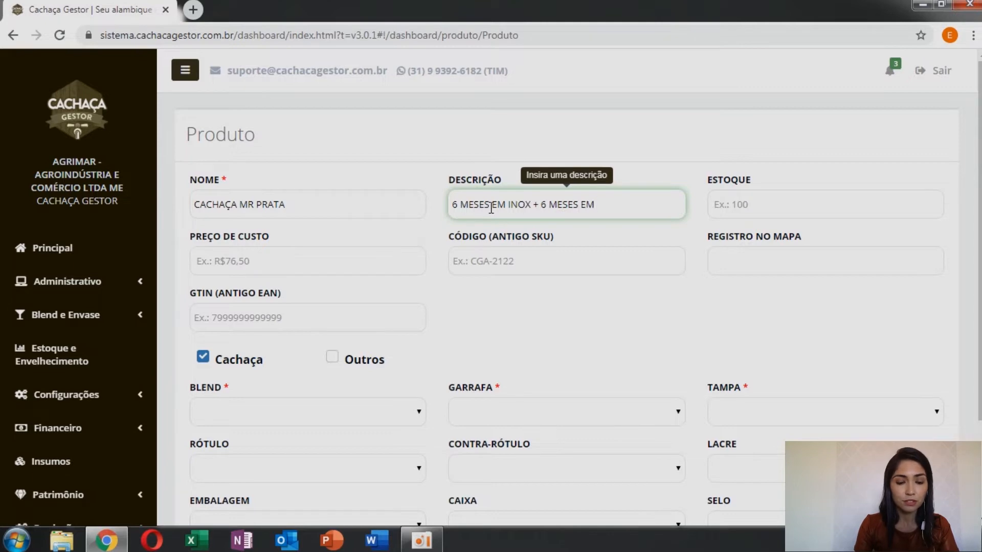
text(JEQUITIBÁ)
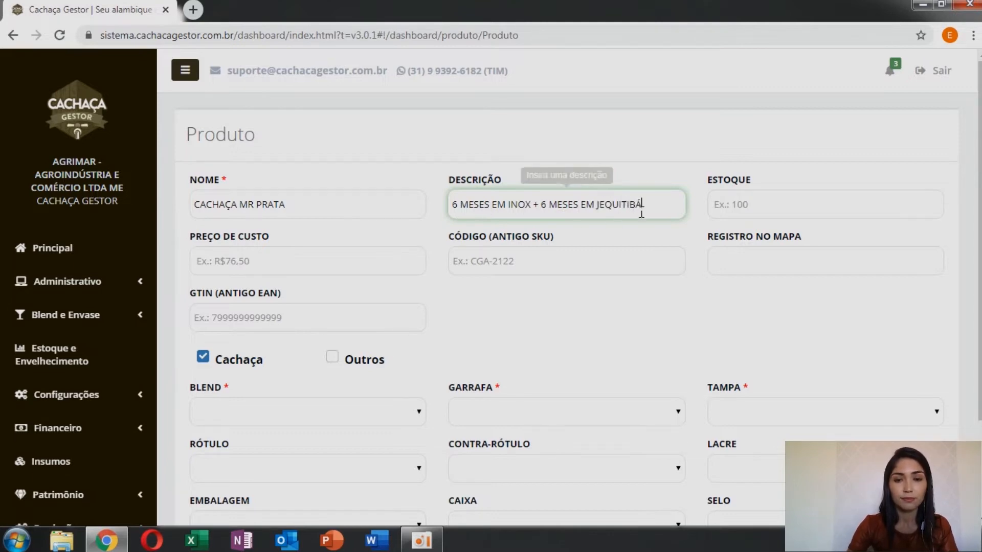
Step: Set the product's stock to 100 and its cost price to 20
click(719, 206)
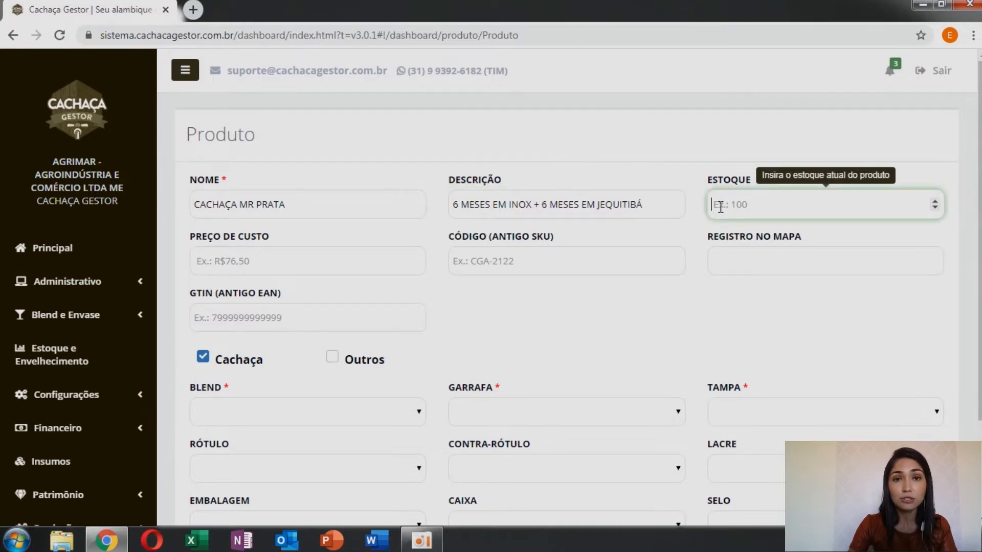
text(100)
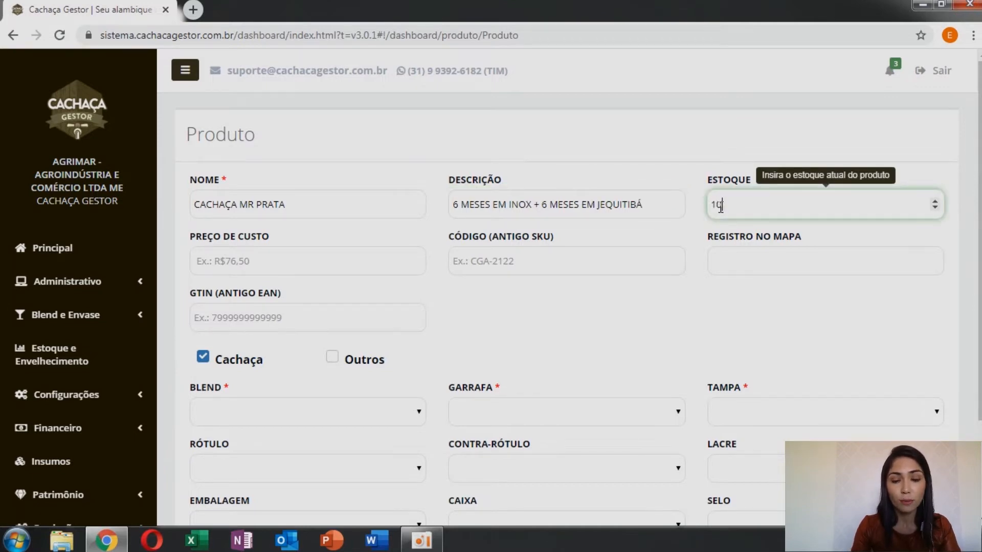
click(701, 213)
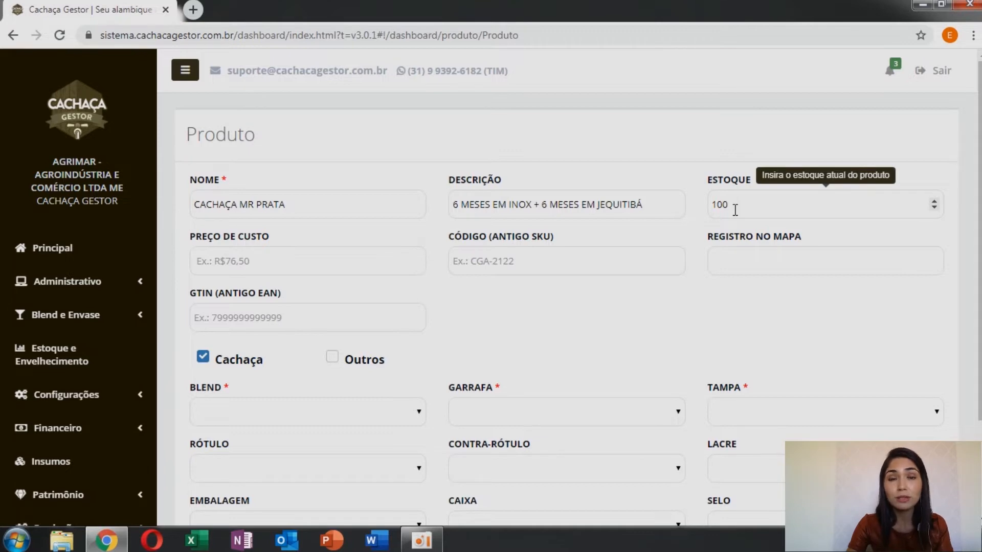
click(230, 268)
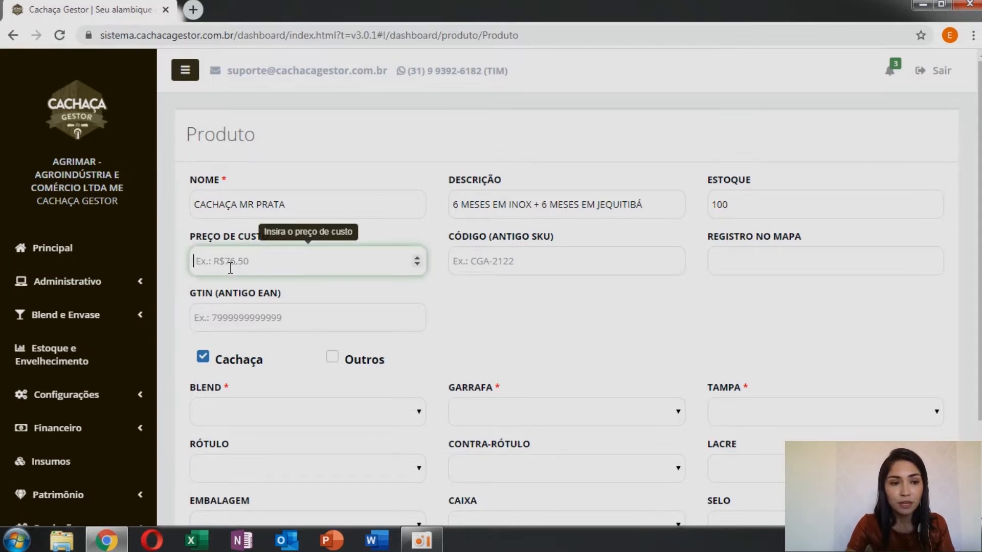
text(20)
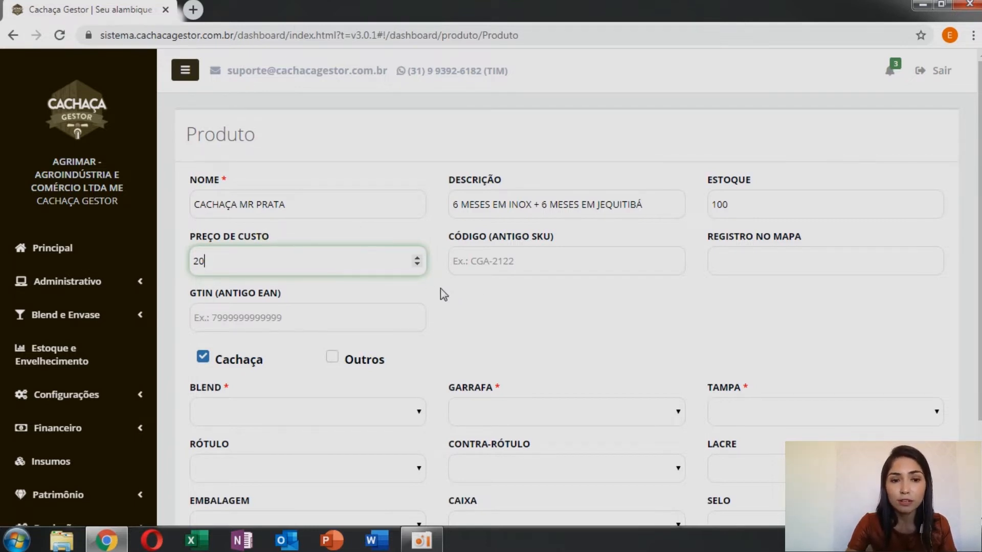
click(475, 266)
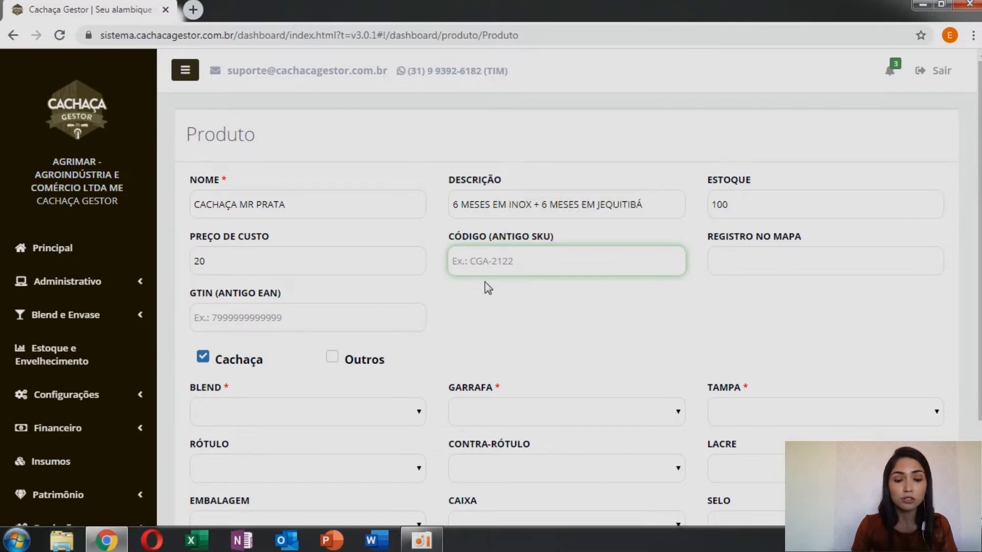
text(MRP500)
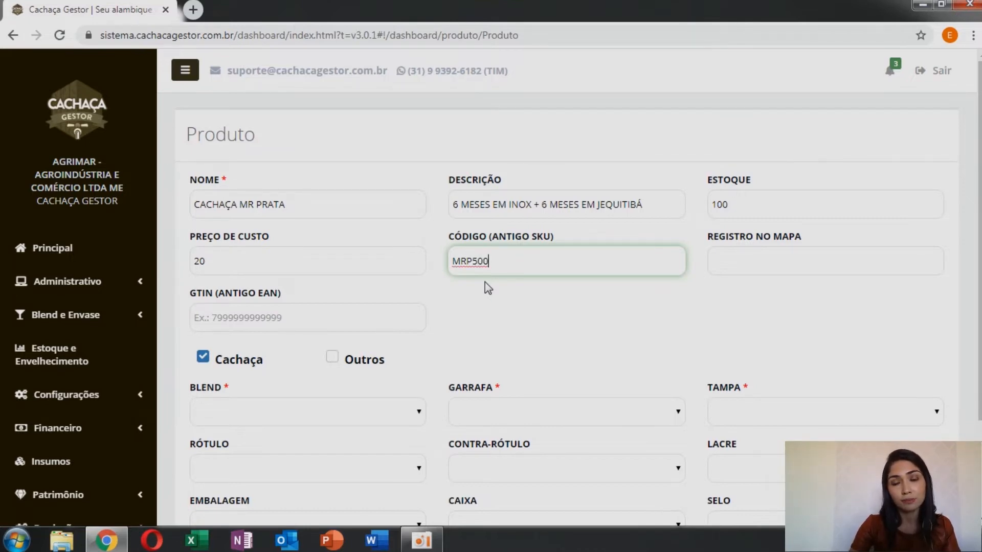
mouse_move(490, 262)
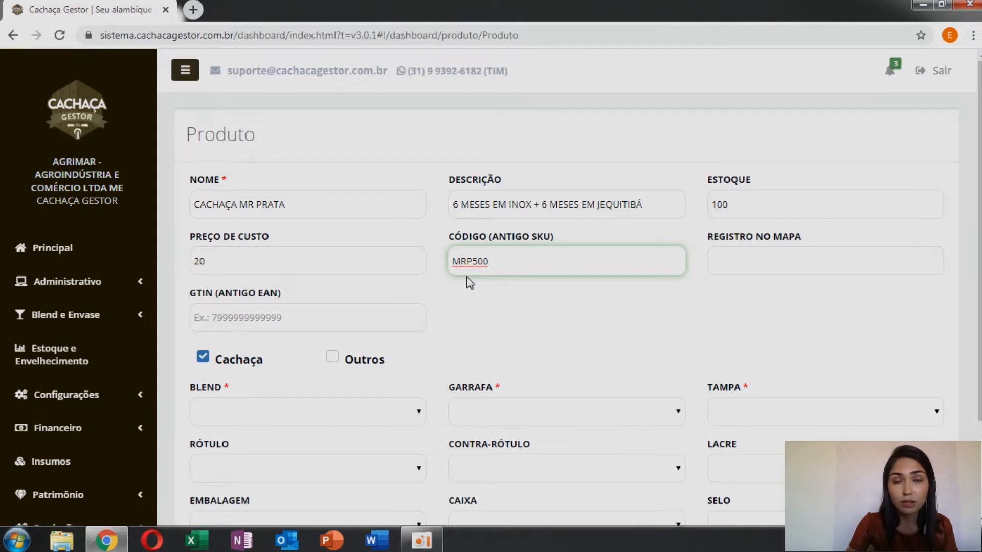
mouse_move(465, 271)
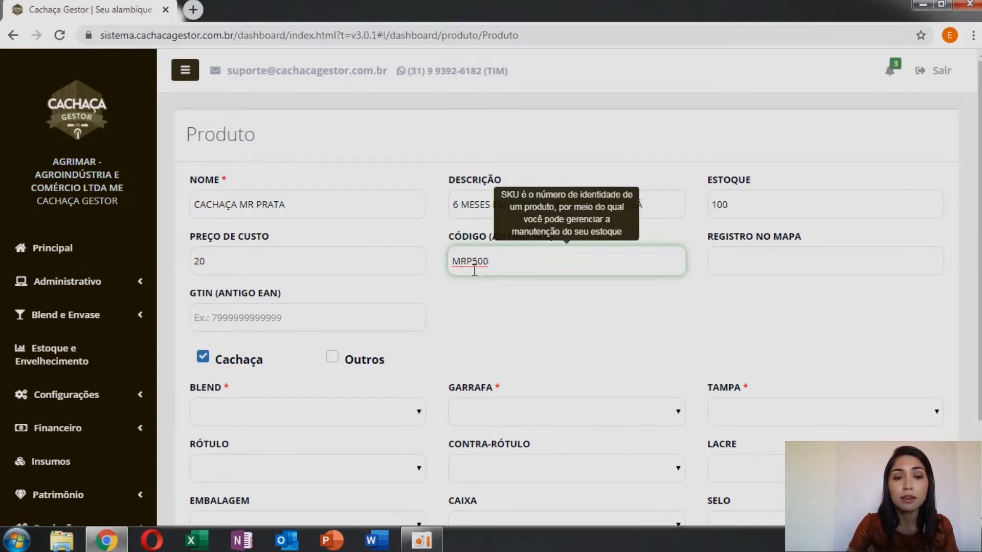
click(719, 266)
text(999999)
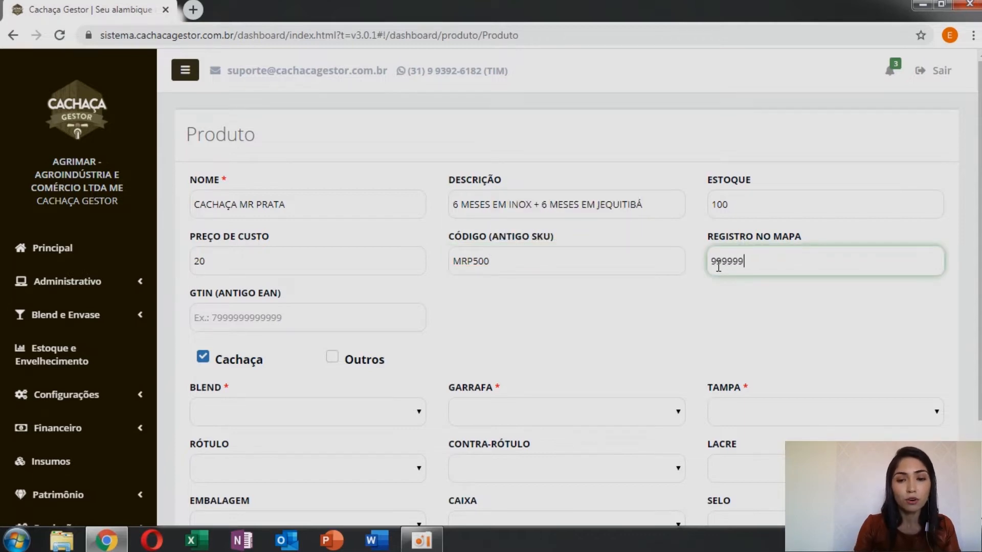
text(999-9)
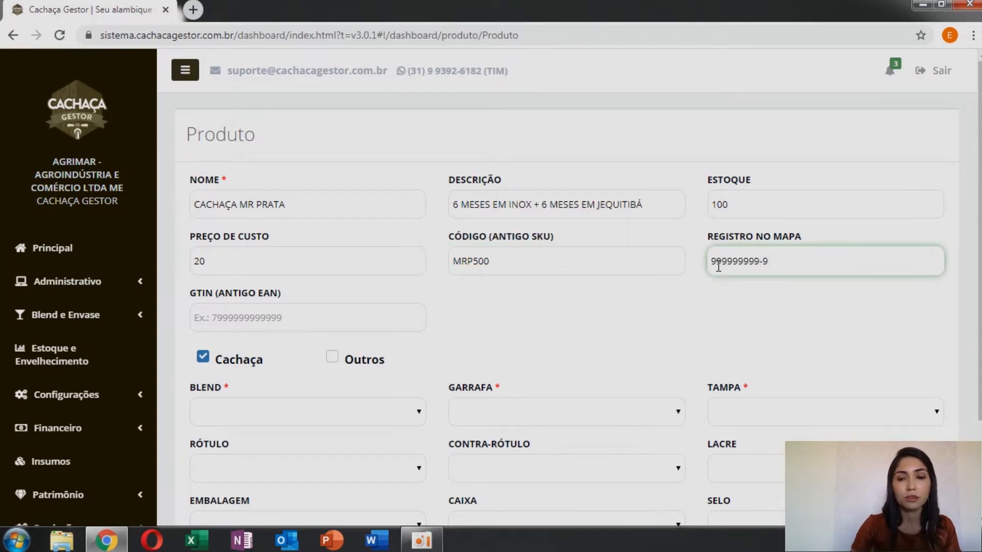
click(318, 323)
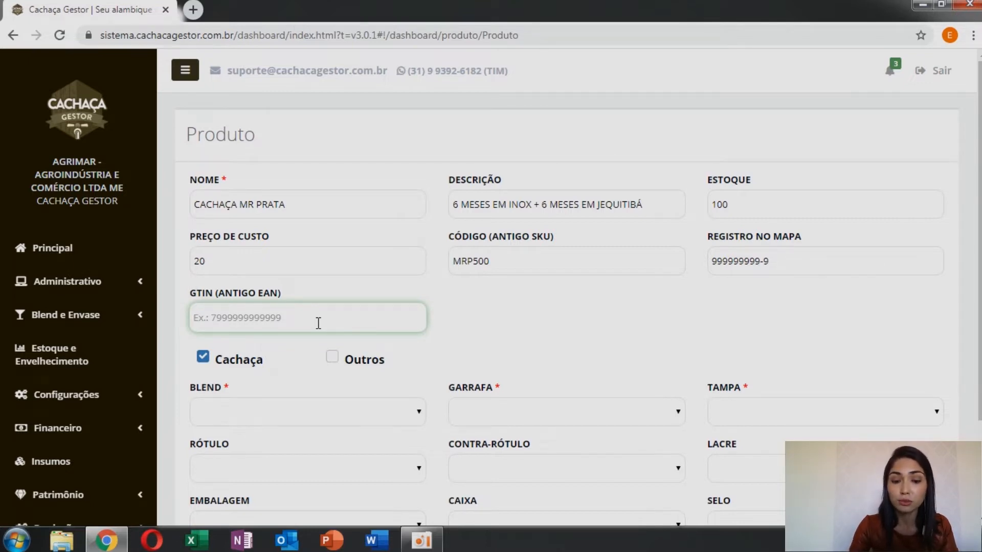
text(7890000000)
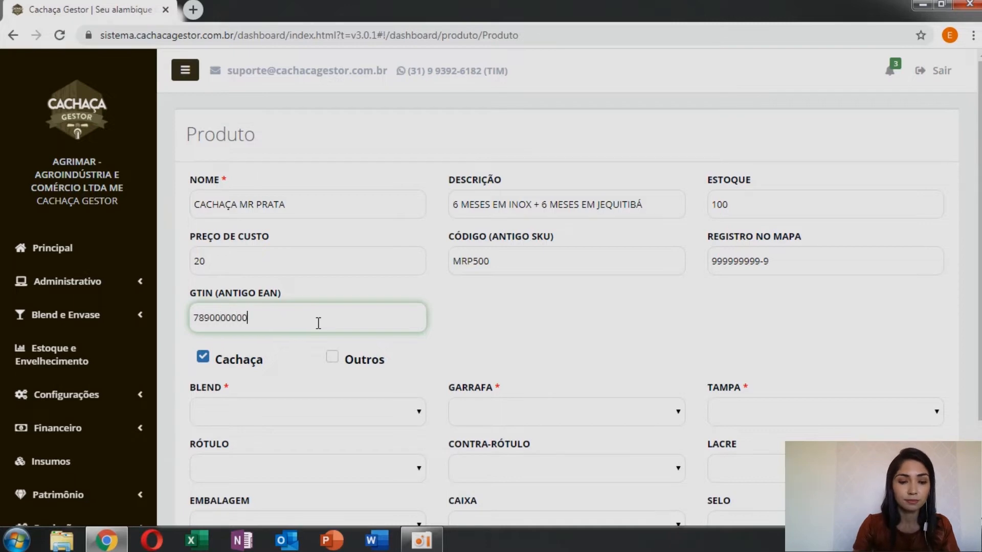
scroll(176, 291, down, 3)
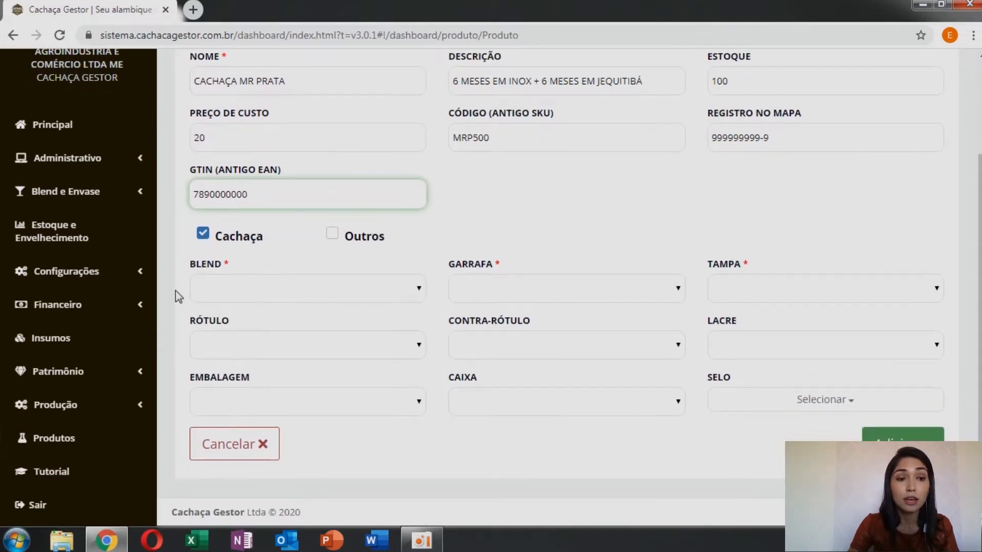
scroll(176, 290, up, 3)
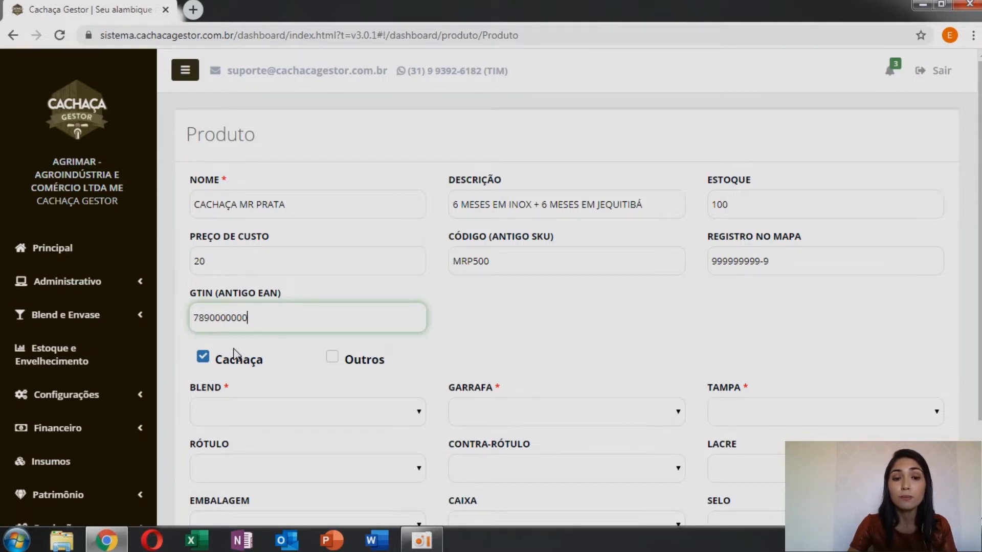
Step: Switch the product type to Outros and set it back to Cachaça
scroll(234, 352, down, 2)
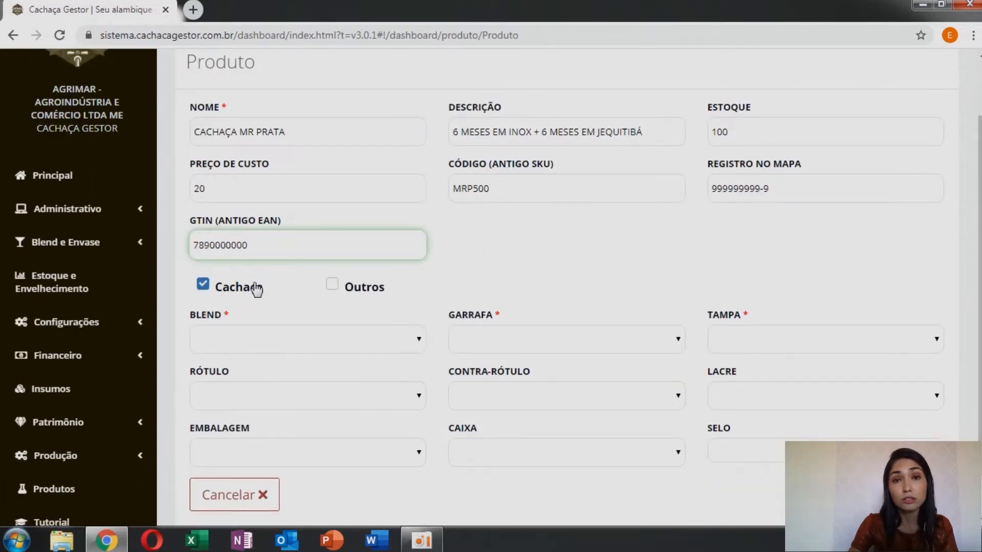
click(332, 285)
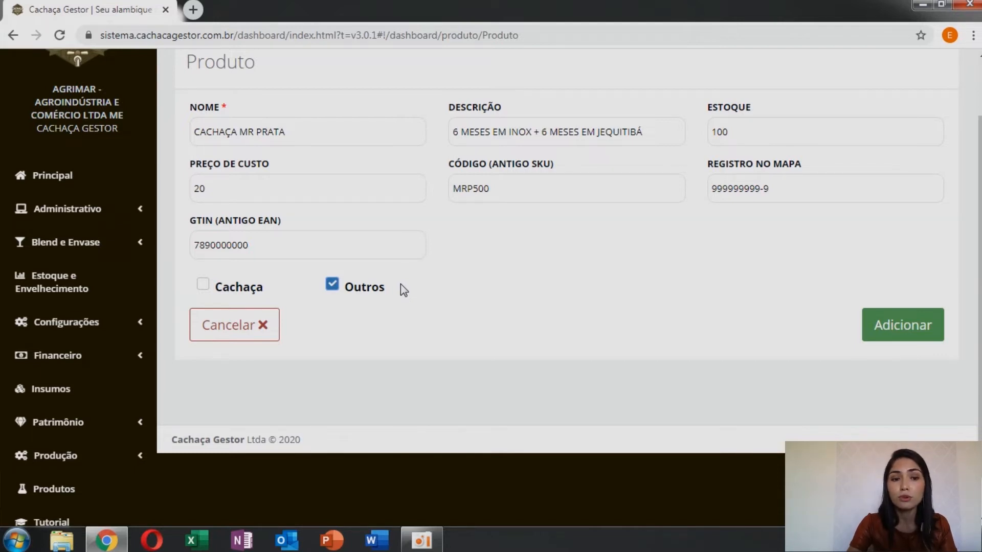
click(204, 286)
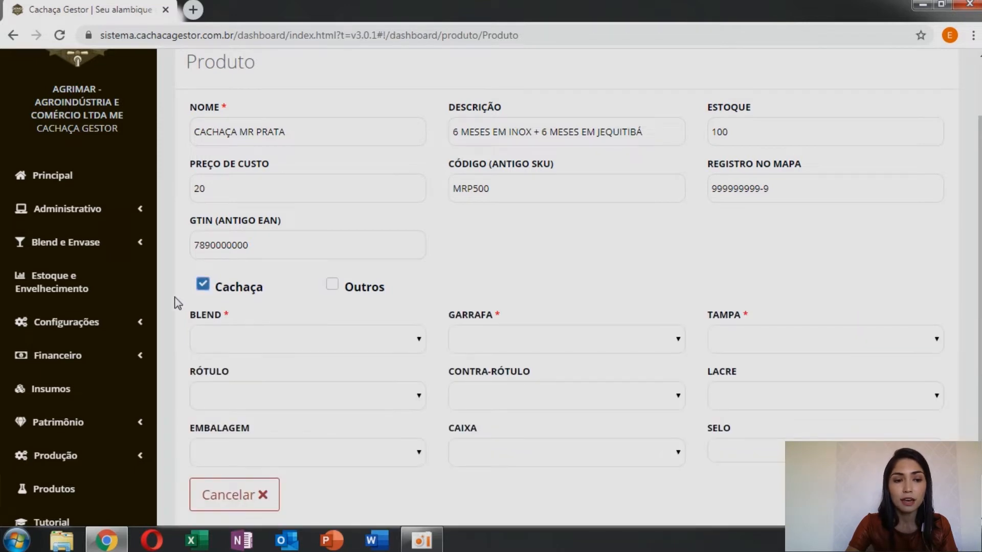
Step: Choose MR PRATA as the product's blend and SEDUCTION as its bottle
scroll(177, 302, down, 1)
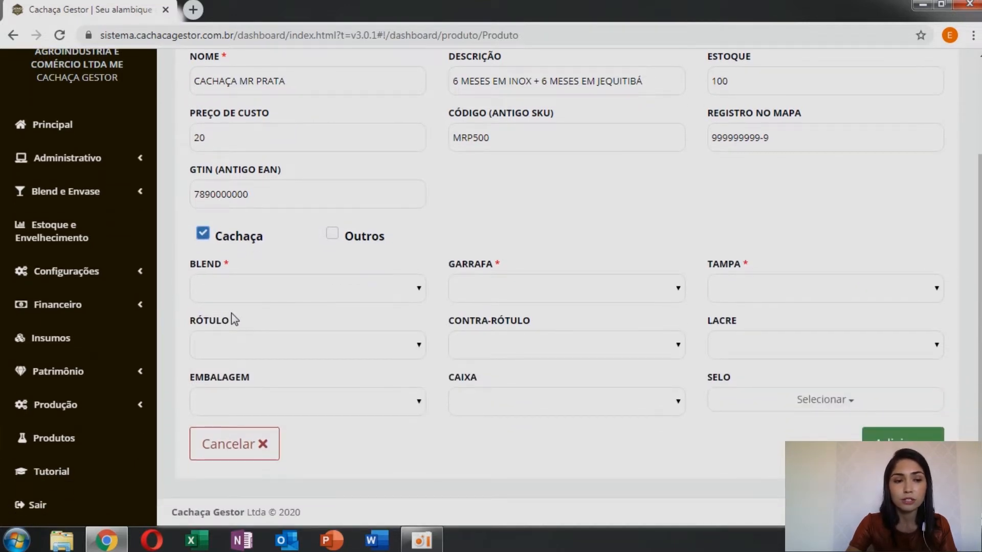
click(420, 291)
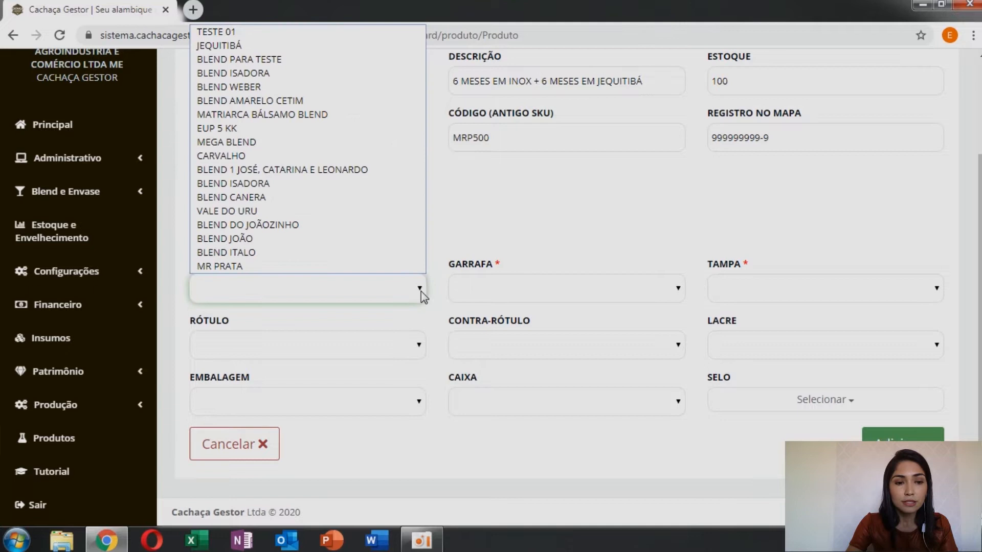
click(361, 267)
click(658, 291)
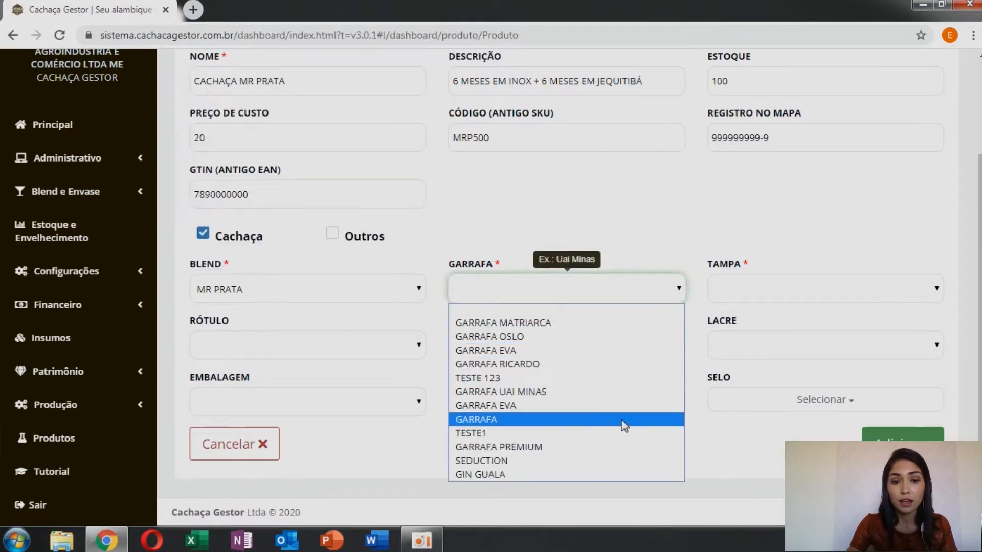
click(622, 461)
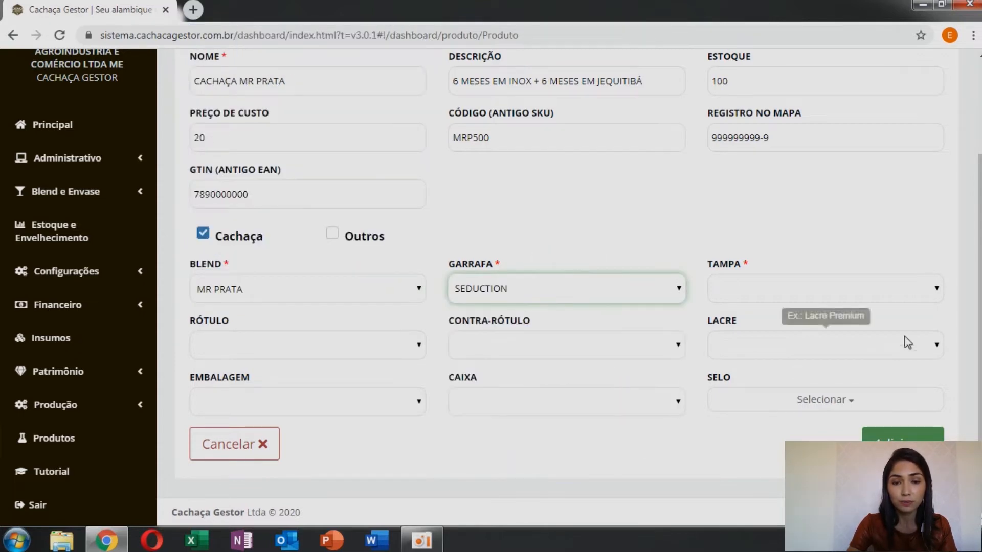
Step: Choose ROLHA SINTÉTICA as the product's cap and RÓTULO MR PRATA as its label
click(926, 292)
click(927, 348)
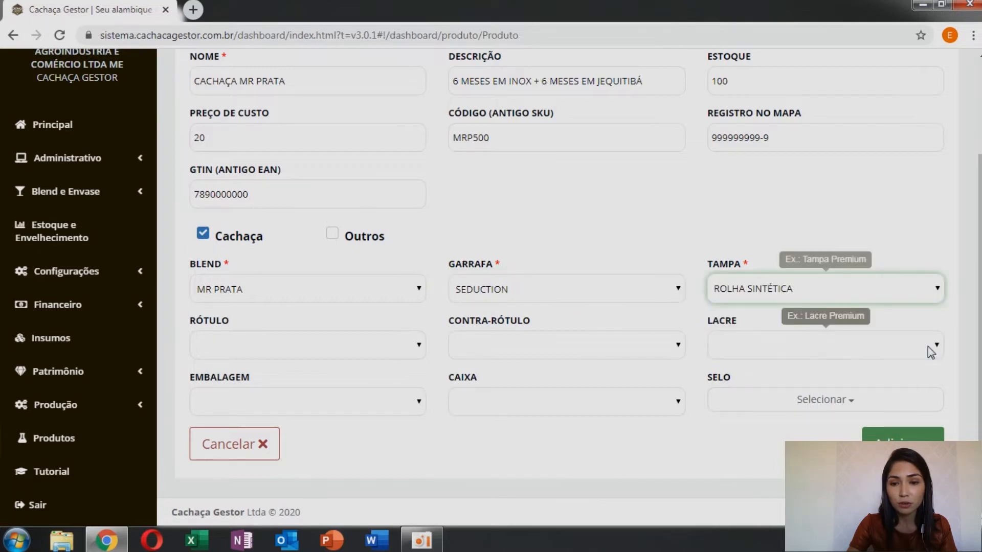
click(410, 348)
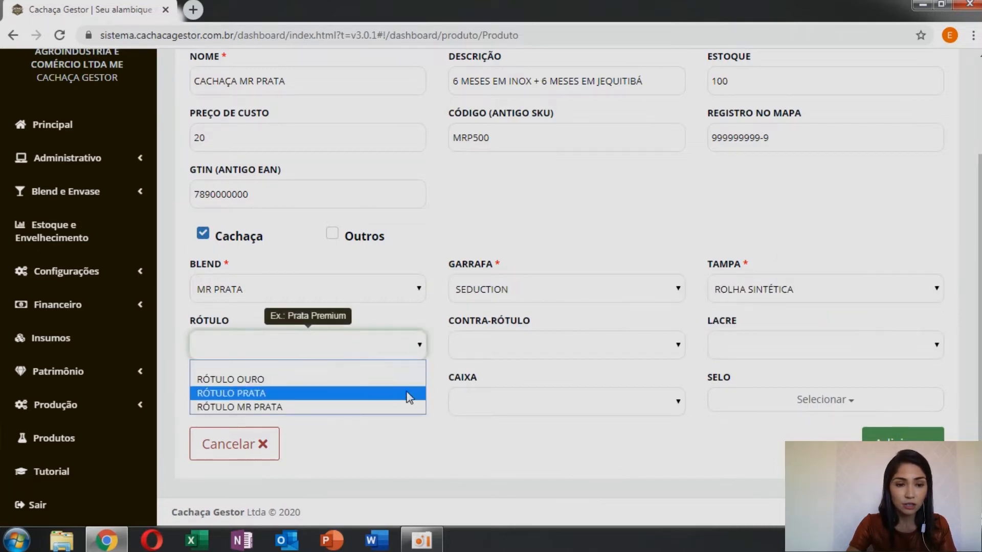
click(406, 405)
Step: Choose CONTRA-RÓTULO MR PRATA as the product's back label and LACRE TRANSPARENTE as its closure seal
click(673, 351)
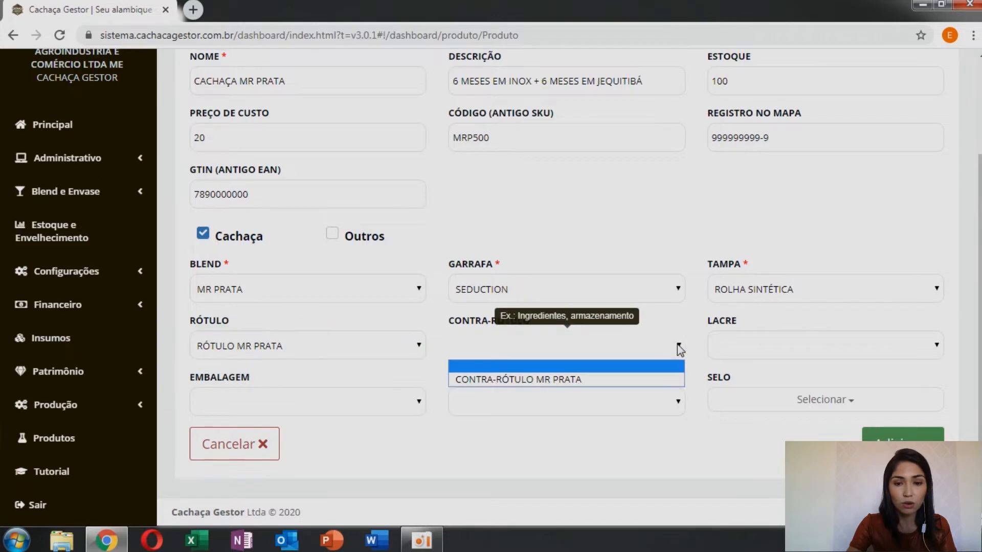
click(671, 381)
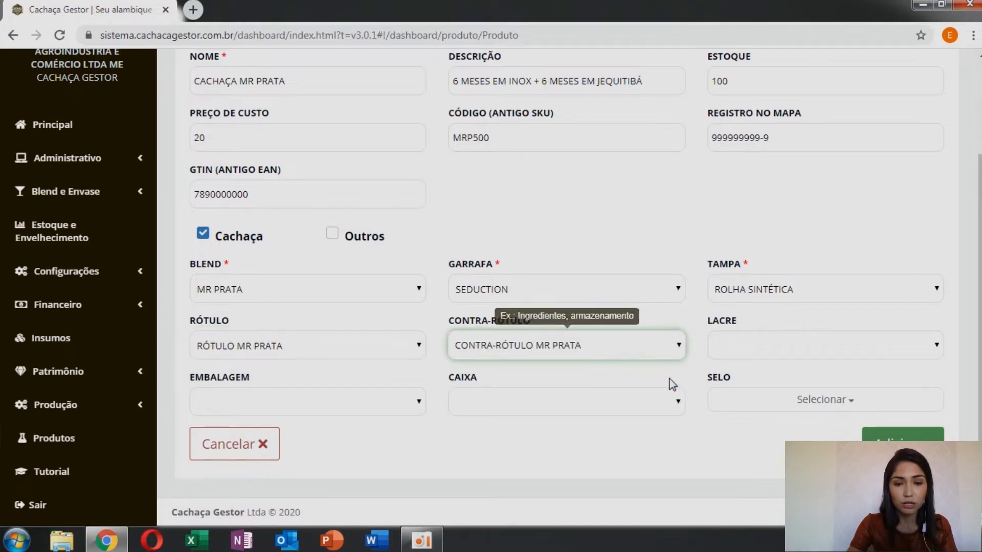
click(939, 349)
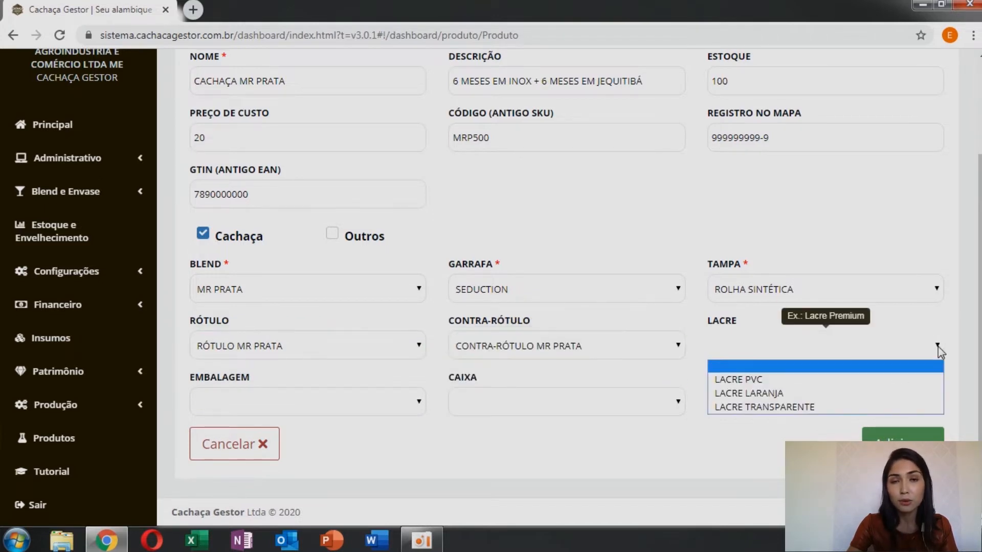
click(914, 406)
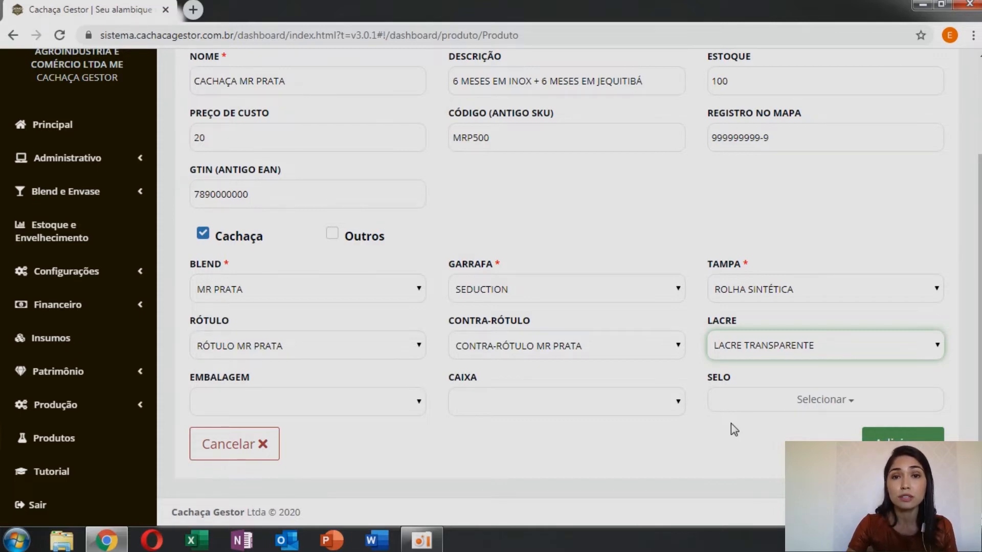
Step: Select GRAVATA MR PRATA and RECEITA as the product's stamps (Selo)
click(873, 409)
scroll(874, 414, down, 1)
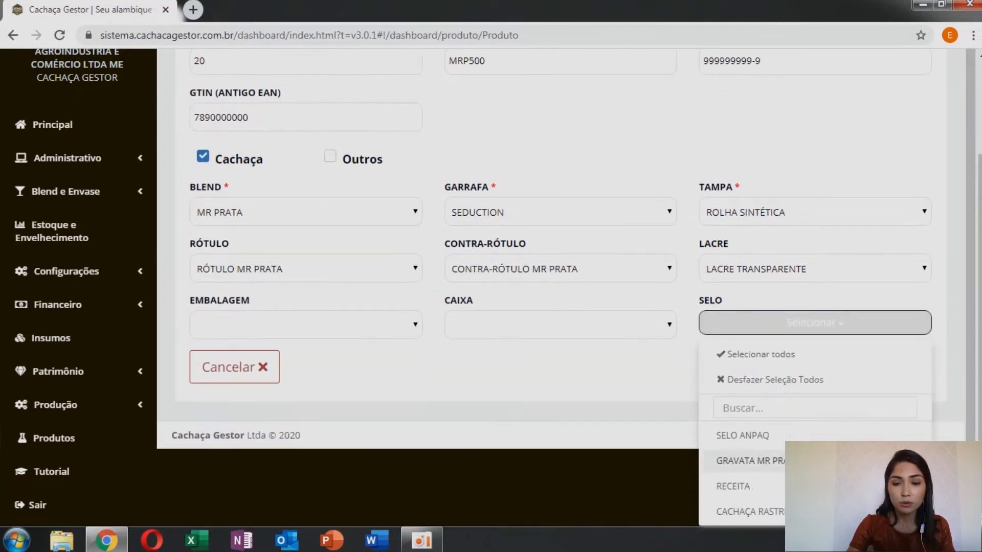
click(746, 460)
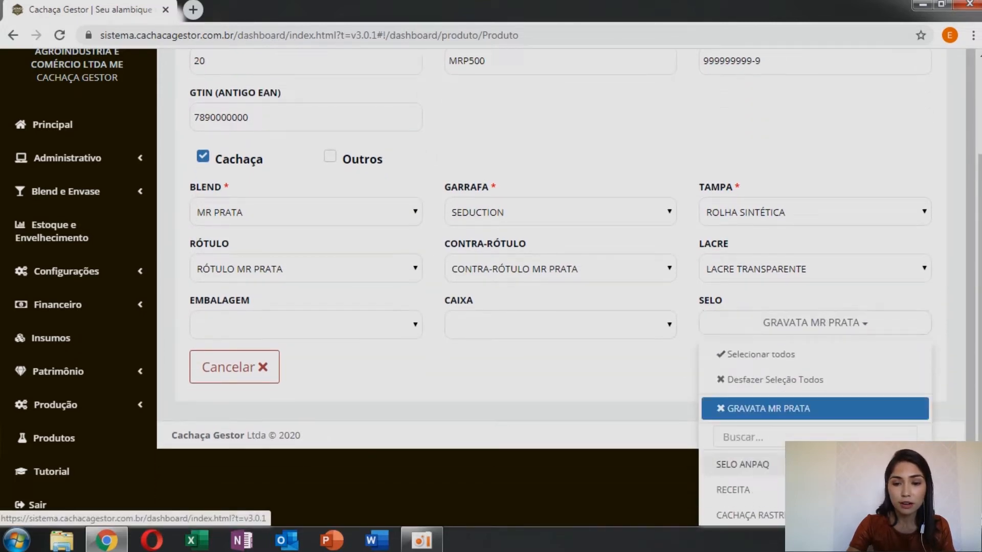
click(747, 491)
click(632, 385)
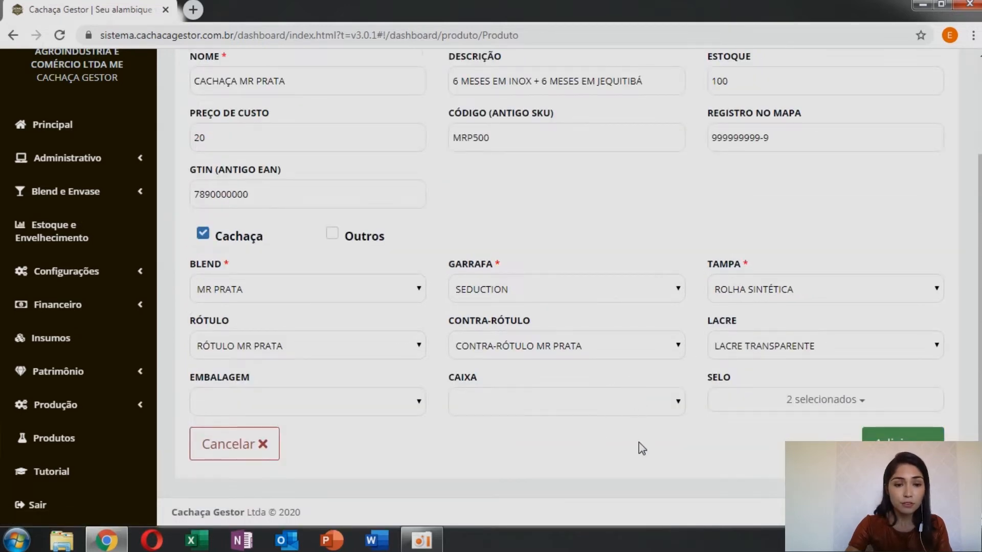
Step: Review the completed product form, add the product and dismiss the save confirmation
scroll(639, 445, up, 2)
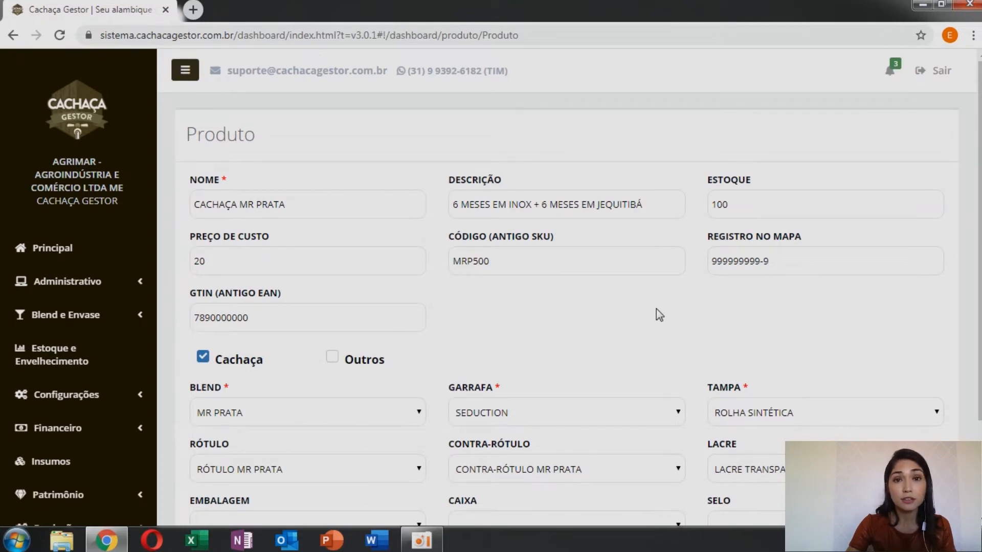
scroll(659, 314, down, 2)
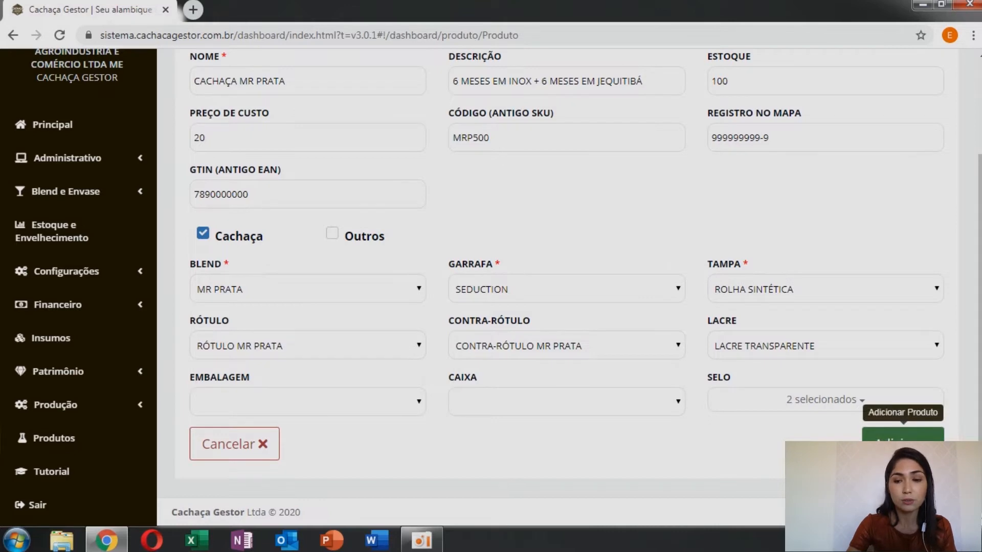
click(902, 435)
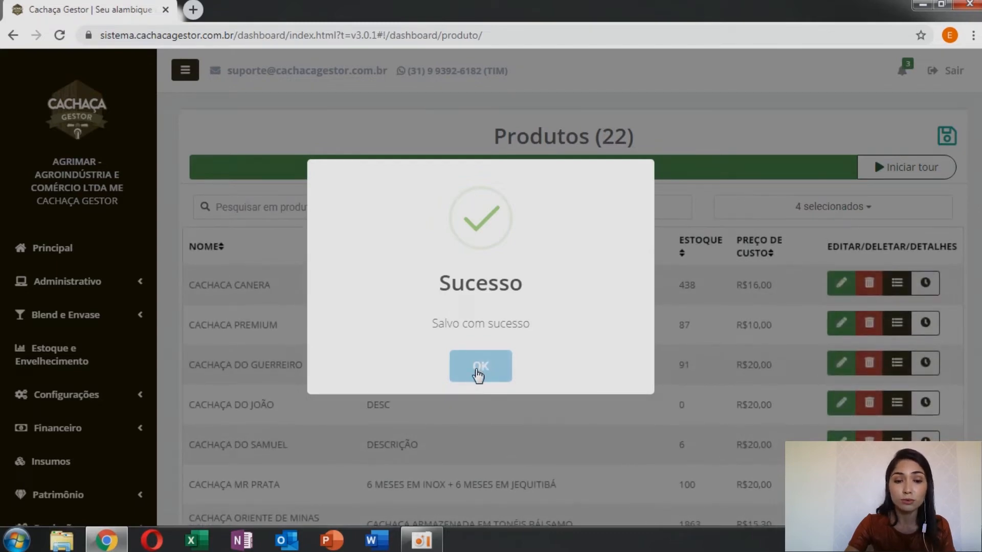
click(480, 366)
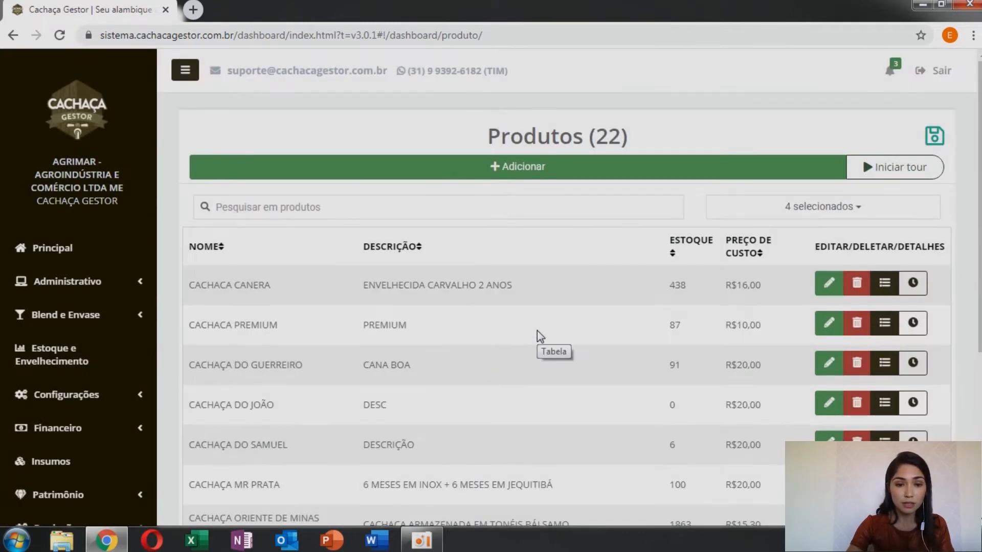
Step: Search the product list for "MR"
scroll(532, 353, down, 4)
scroll(527, 366, up, 4)
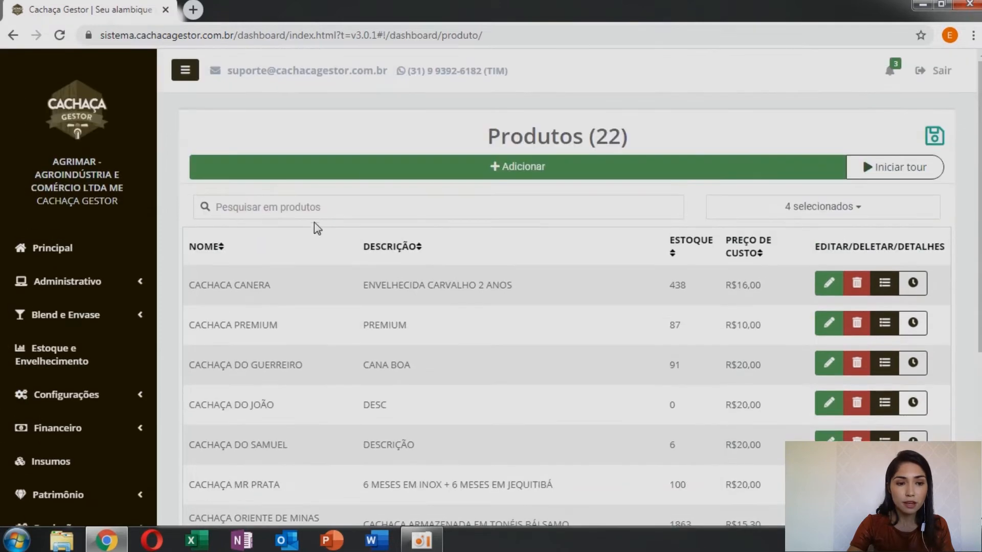
click(311, 212)
text(MR)
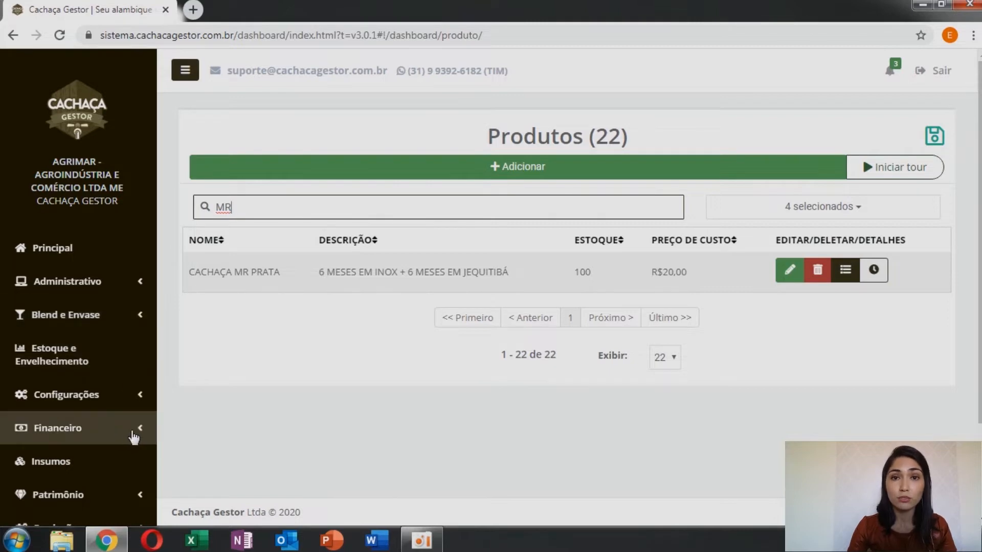
Step: Go to the product prices page in the finance area and look over its MVA price table
click(134, 434)
scroll(135, 437, down, 4)
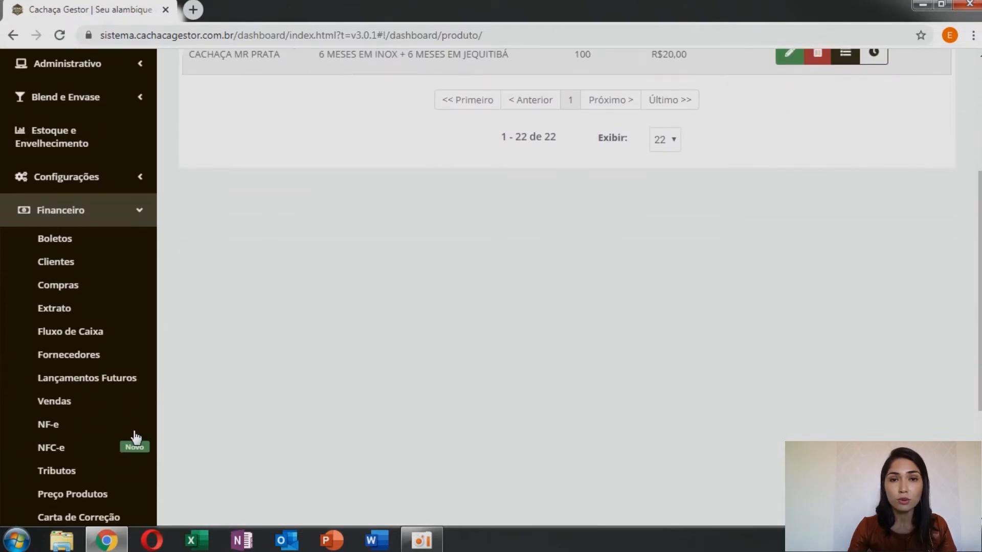
scroll(116, 455, down, 2)
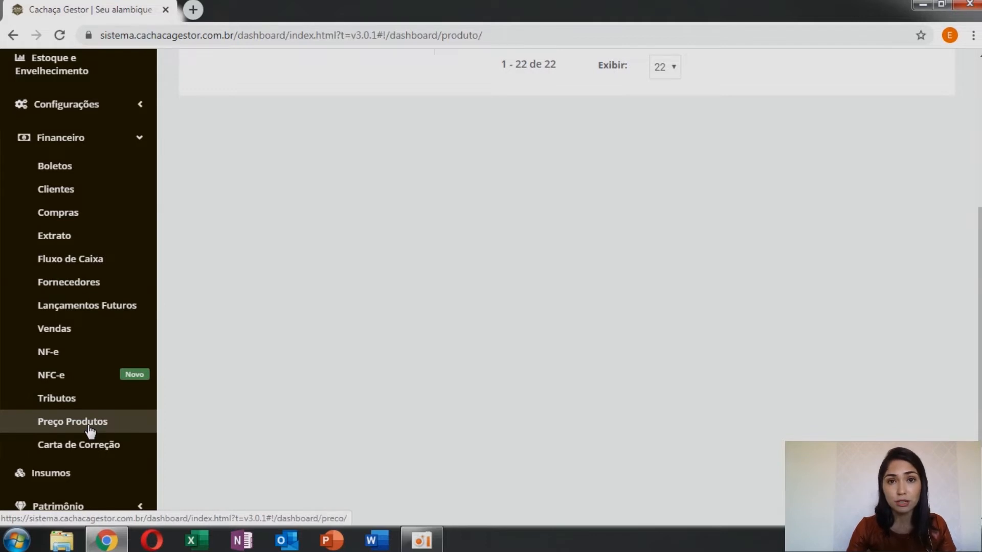
click(90, 432)
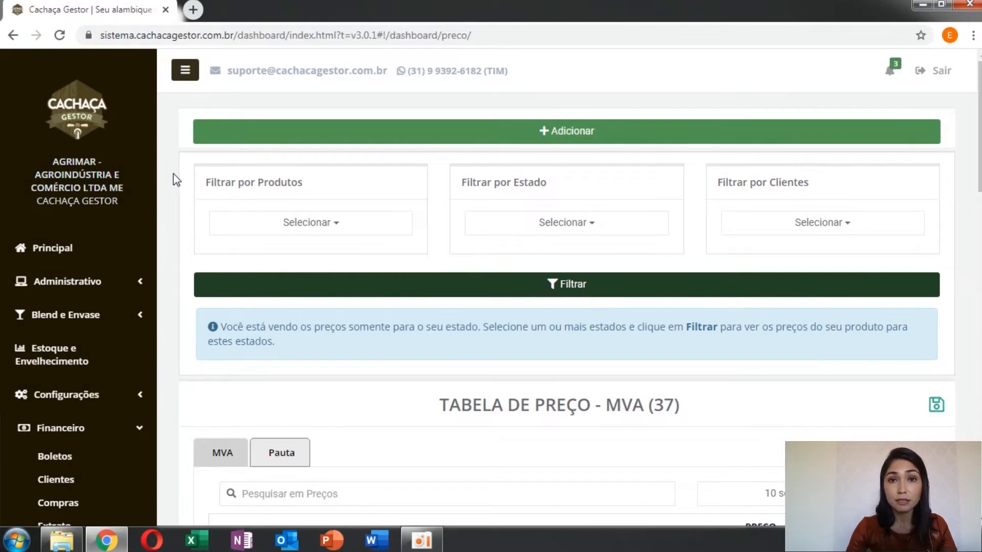
scroll(177, 180, down, 10)
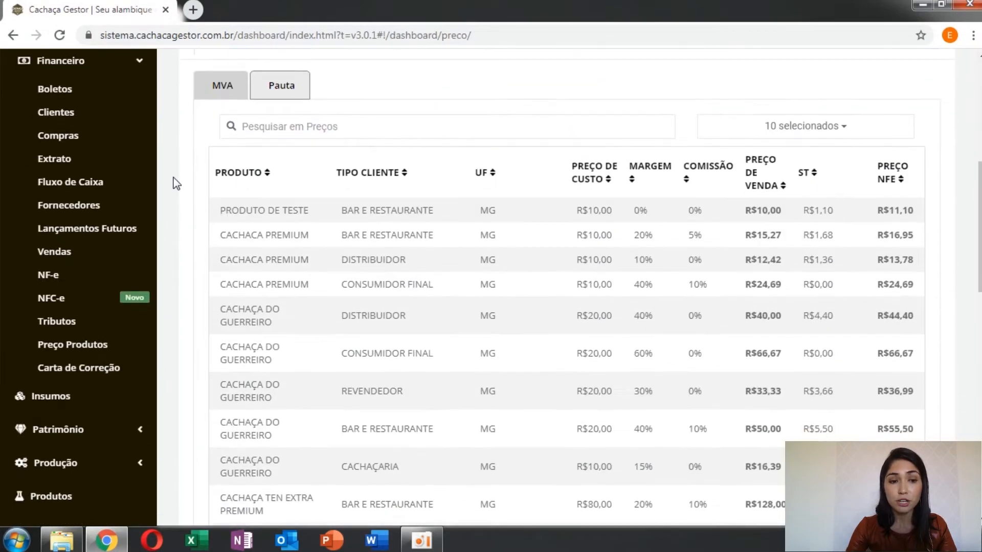
scroll(176, 183, up, 10)
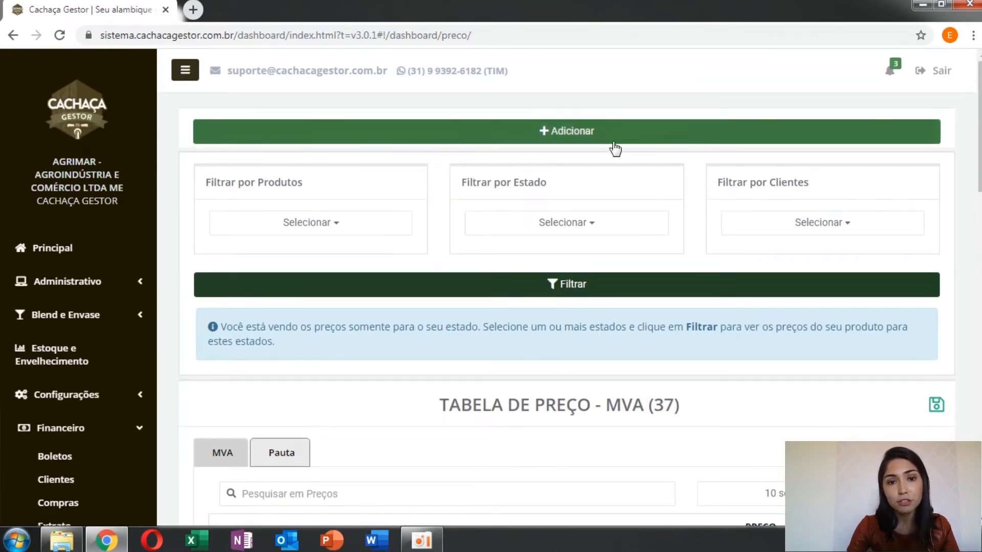
Step: Start a new price entry for CACHAÇA MR PRATA, viewing the Pauta Fiscal form before returning to MVA
click(586, 135)
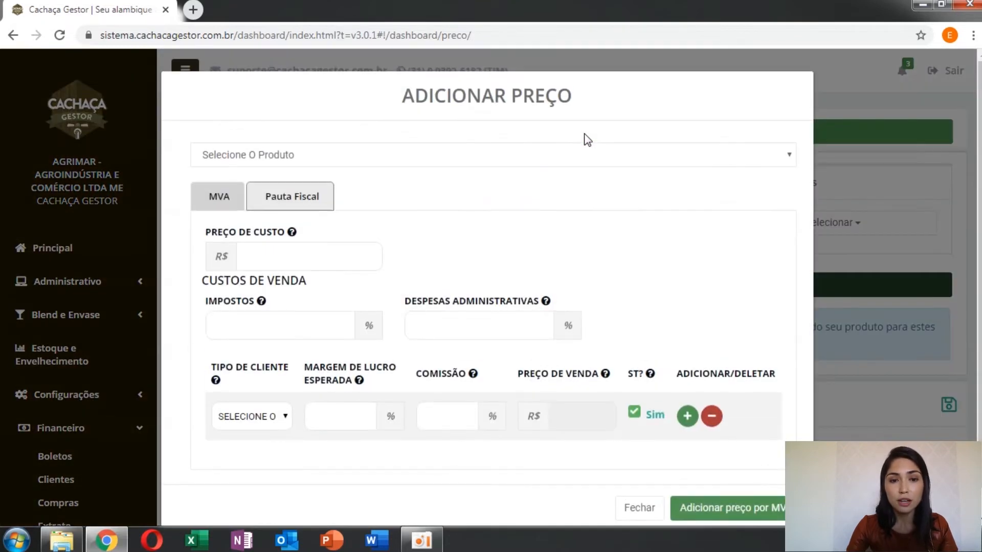
click(788, 155)
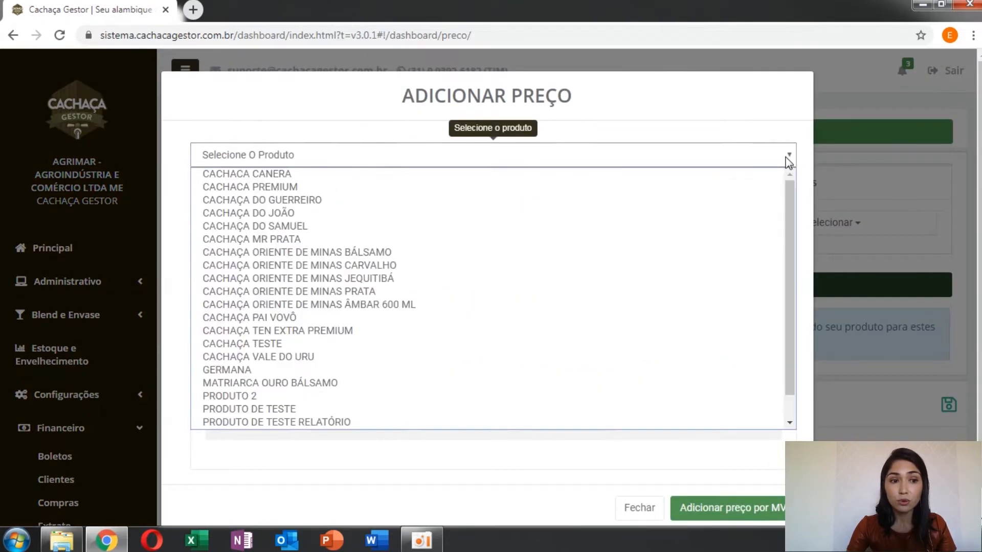
click(737, 240)
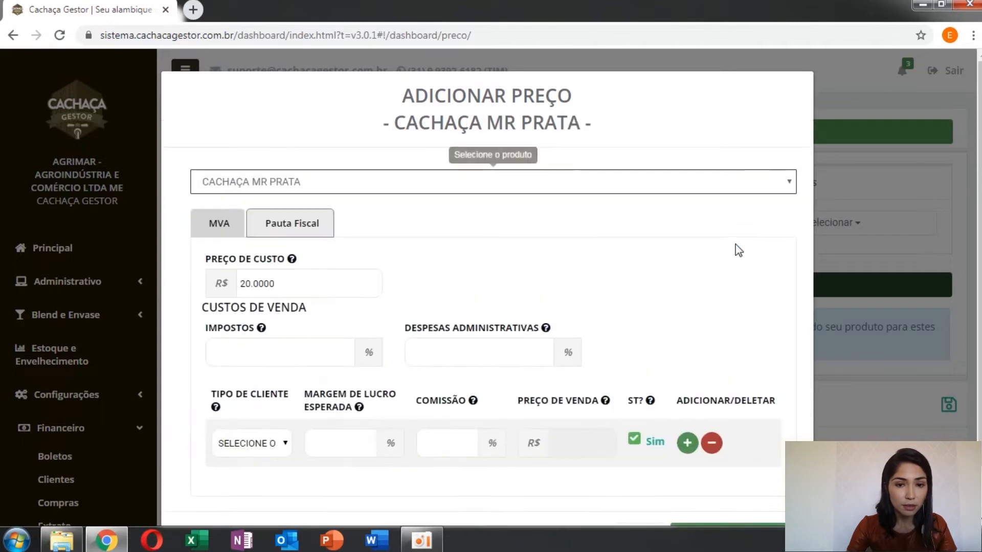
scroll(187, 278, down, 1)
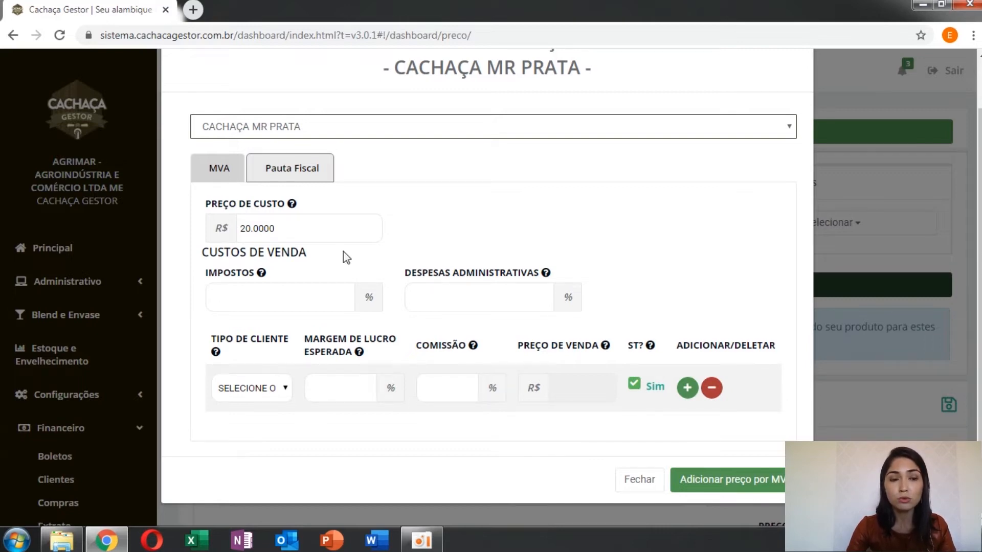
click(290, 174)
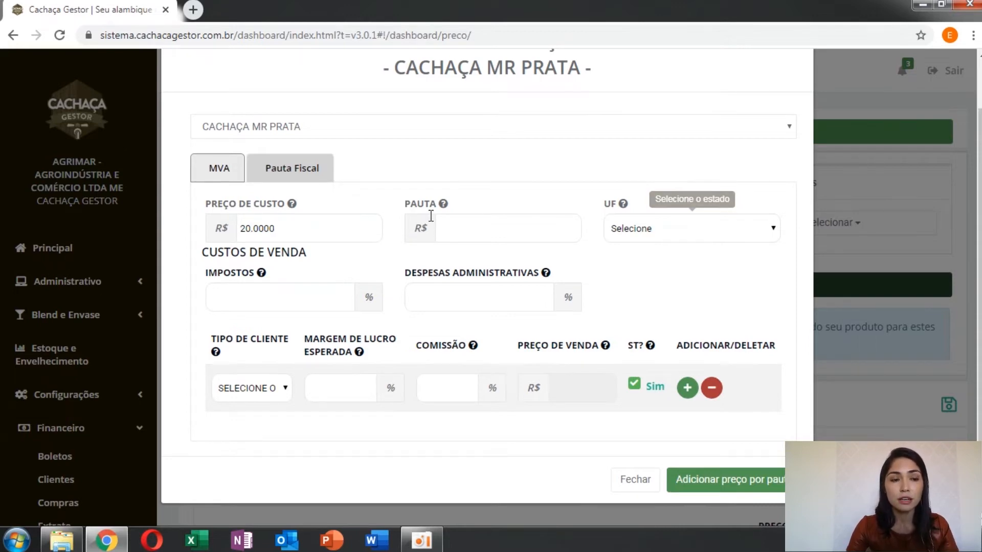
click(207, 174)
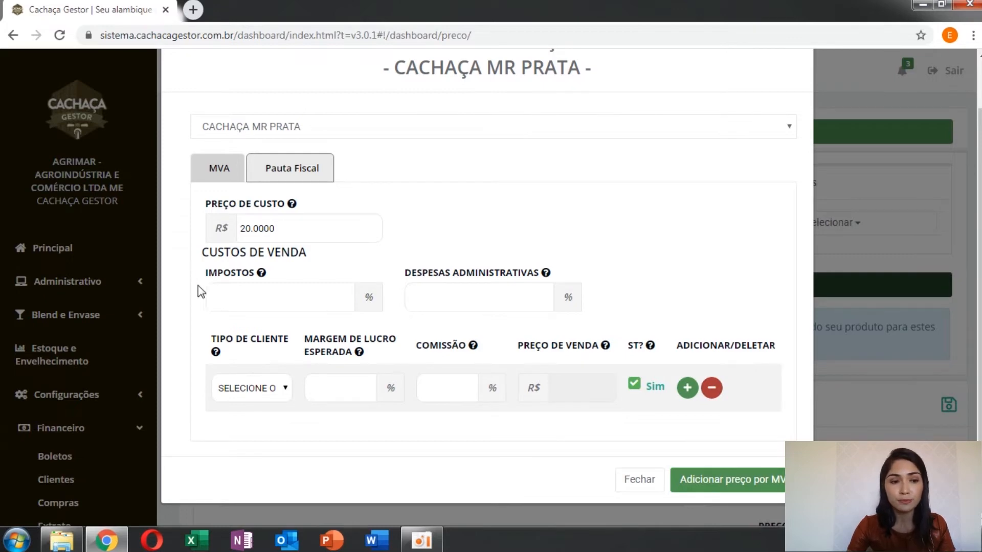
Step: Set the selling costs to 4.50% taxes and 5.50% administrative expenses
click(229, 294)
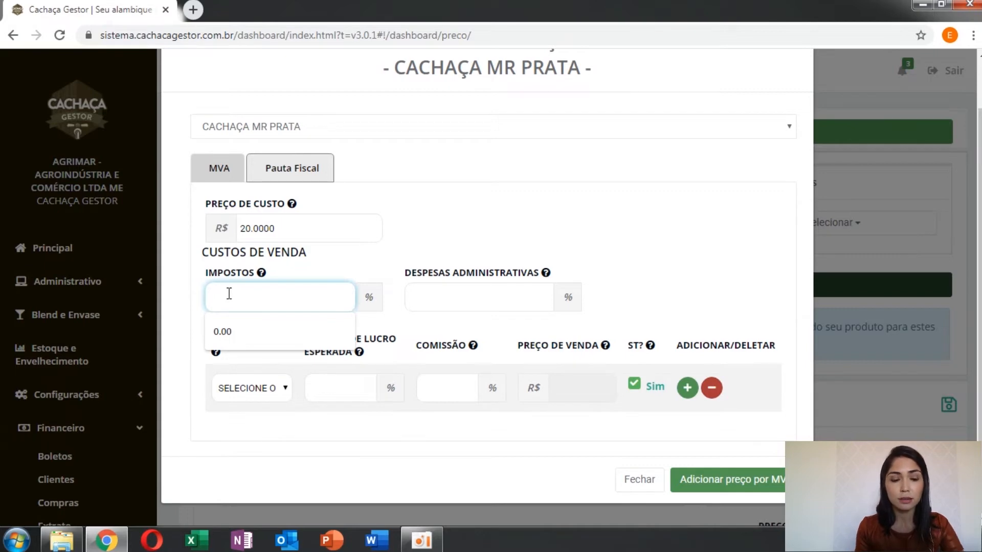
text(0.45)
text(0)
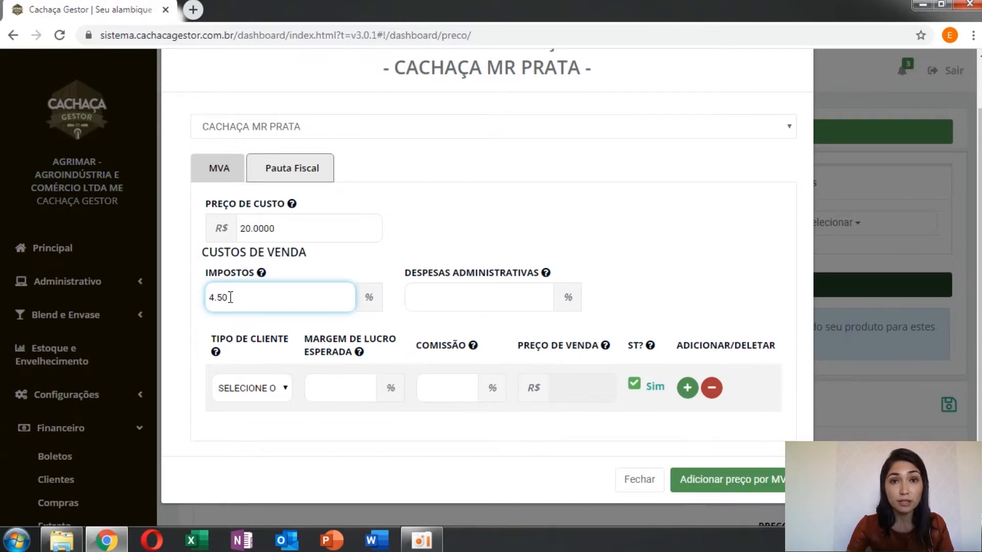
click(426, 299)
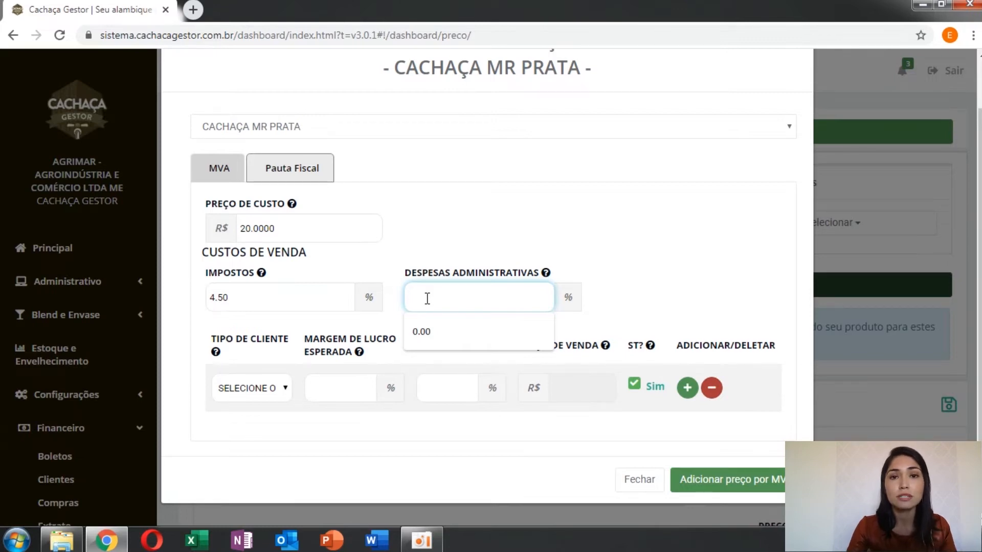
text(5.50)
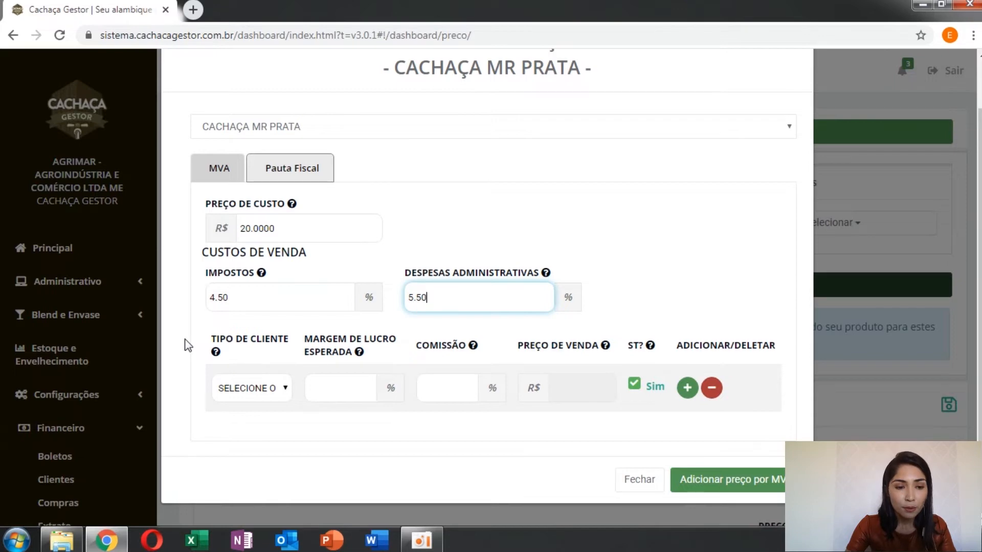
Step: Price the first client type as DISTRIBUIDOR with a 20.00% expected profit margin and 0.00% commission
click(287, 395)
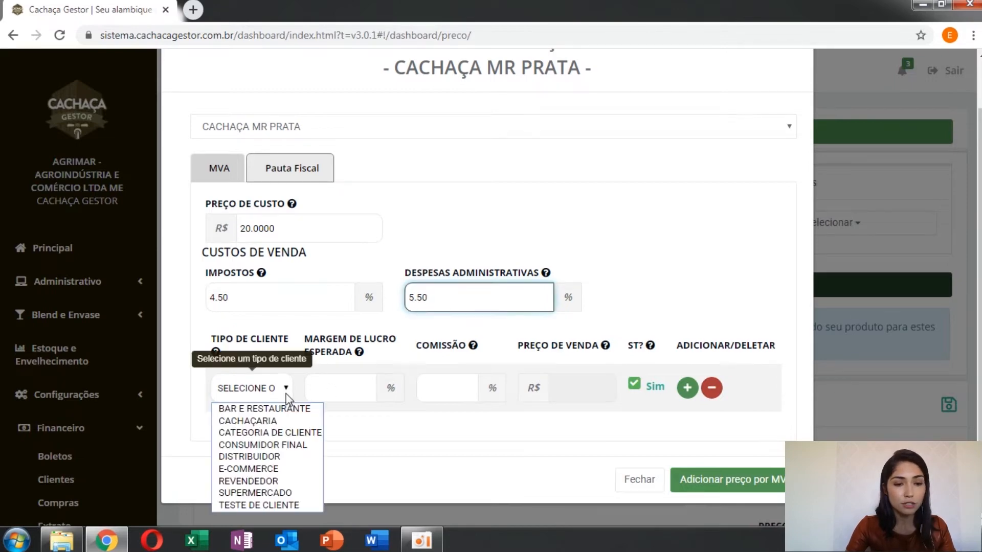
click(285, 456)
click(346, 388)
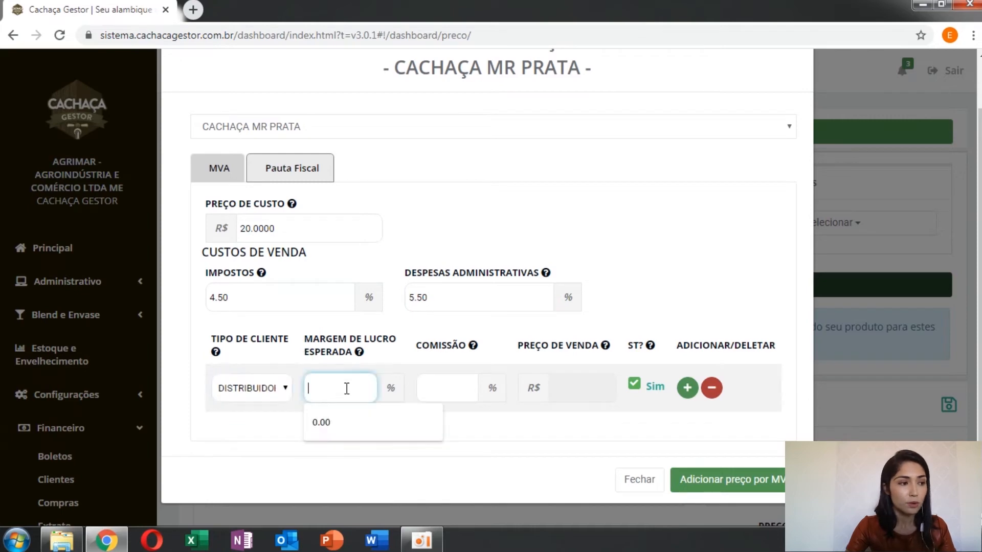
text(0.20)
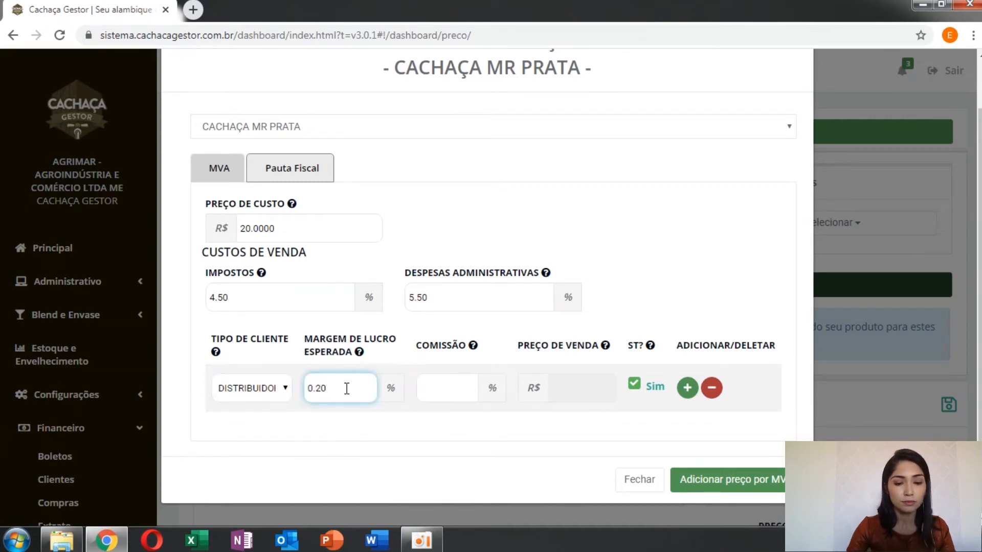
text(00)
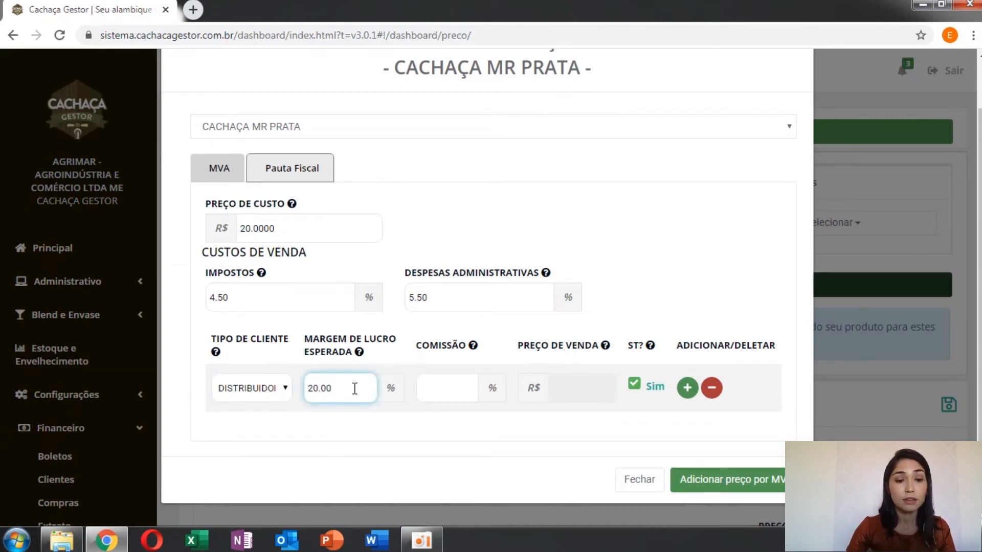
click(432, 389)
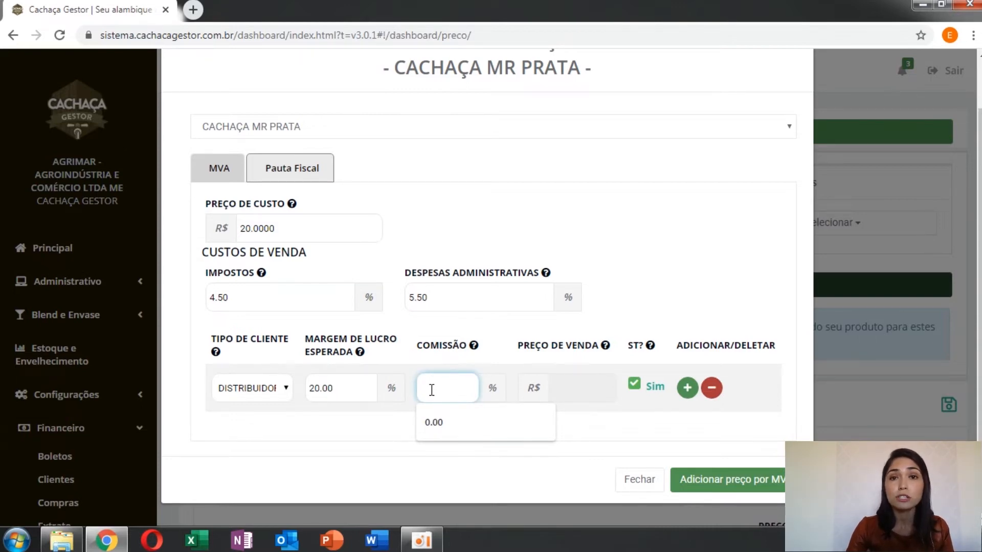
text(0)
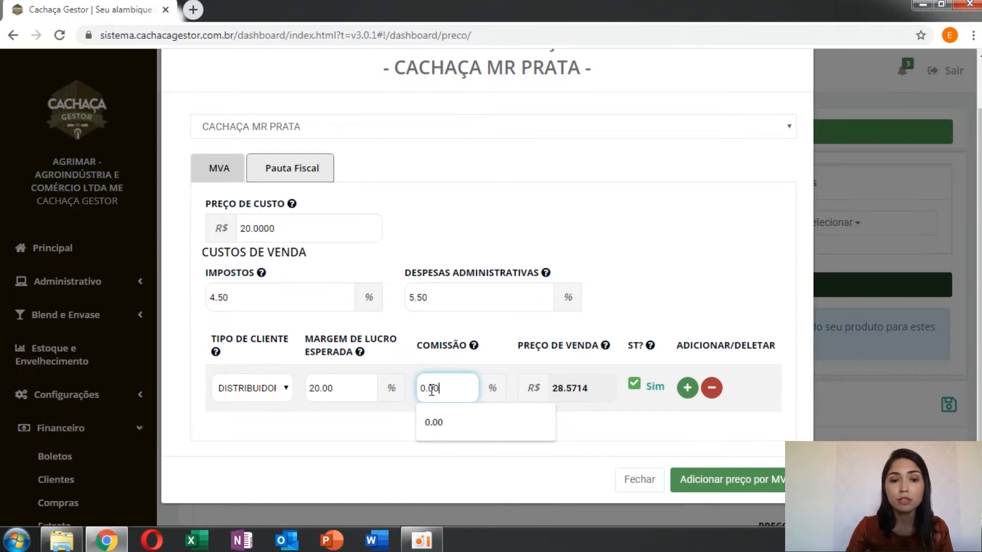
click(399, 408)
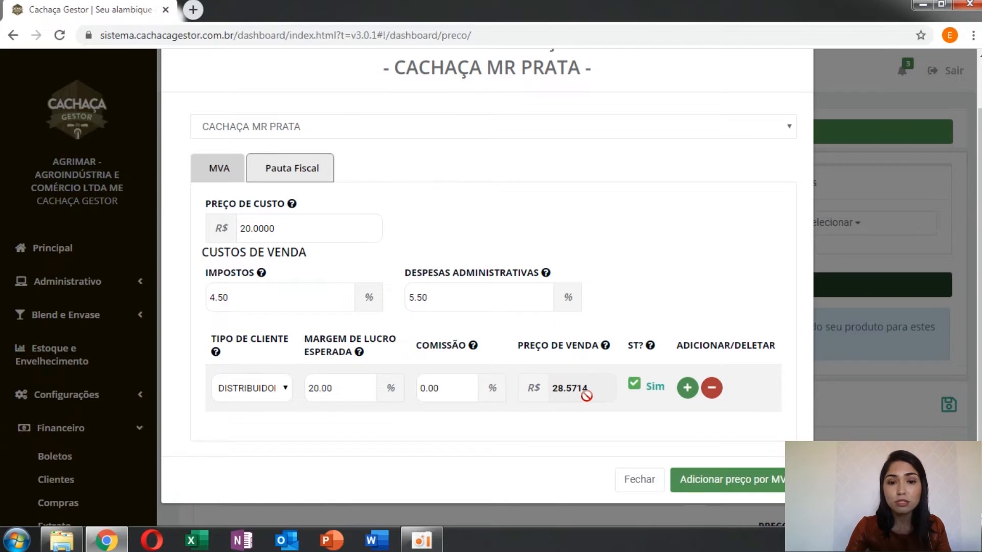
Step: Add a second client type, REVENDEDOR, with a 30.00% expected profit margin and 0.00% commission
click(688, 390)
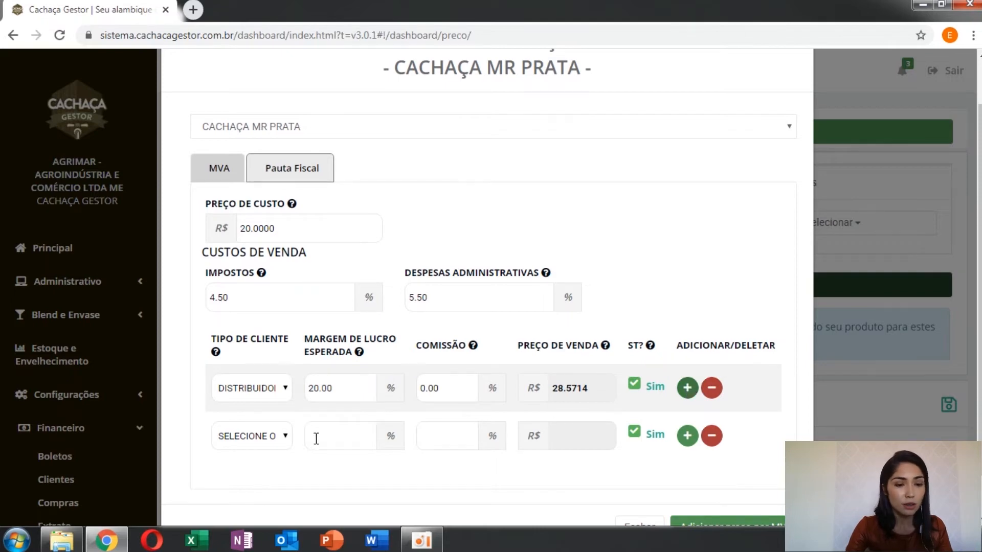
click(286, 438)
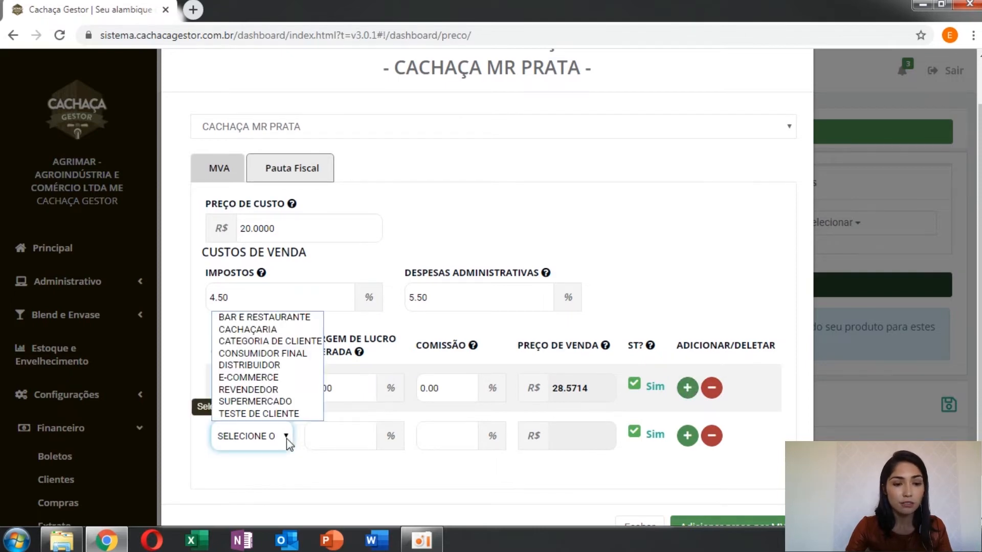
click(274, 389)
click(353, 437)
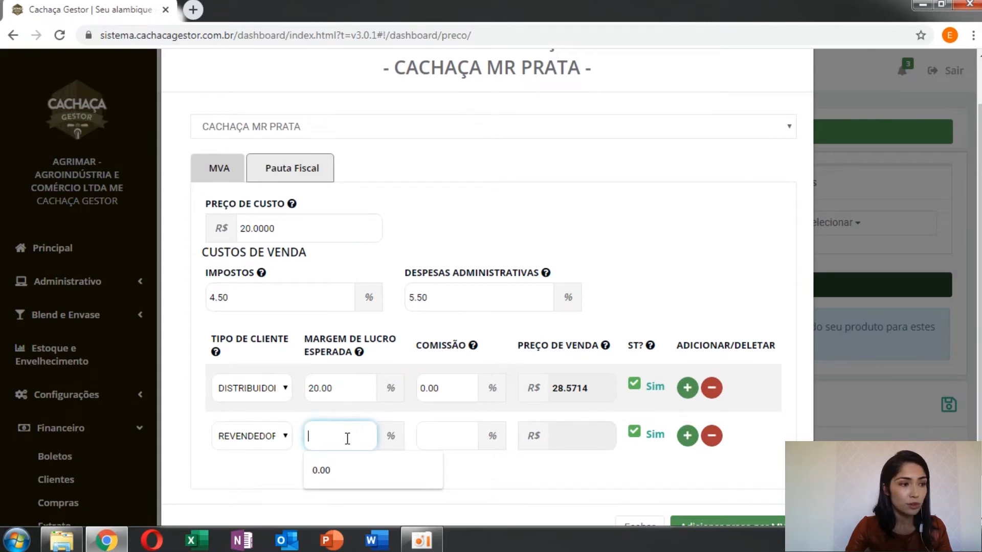
text(0.30)
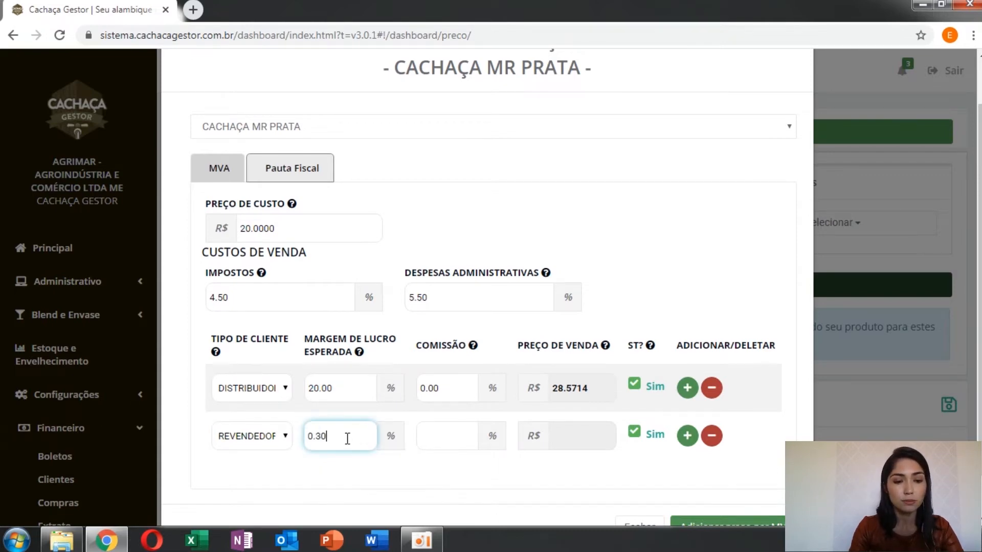
text(00)
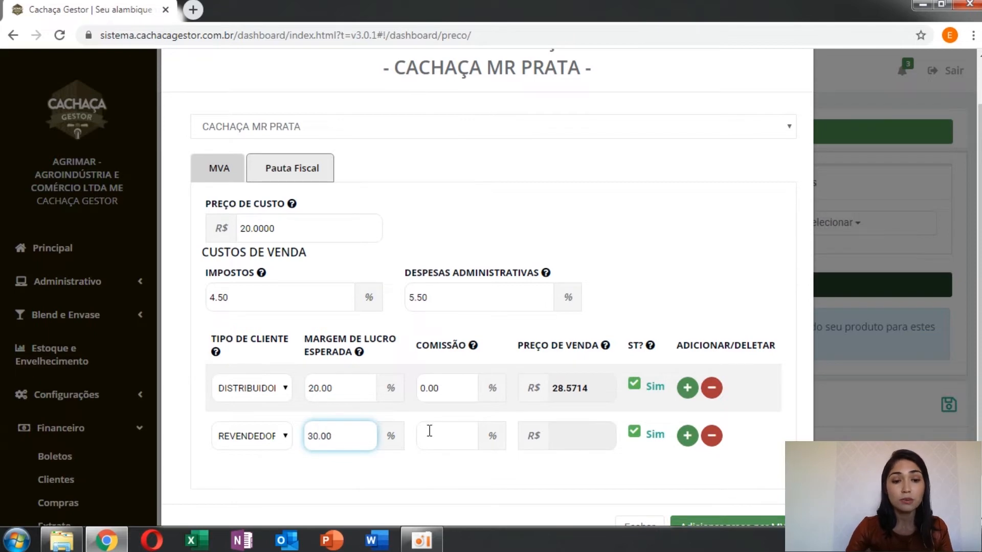
click(430, 431)
text(0.00)
click(584, 470)
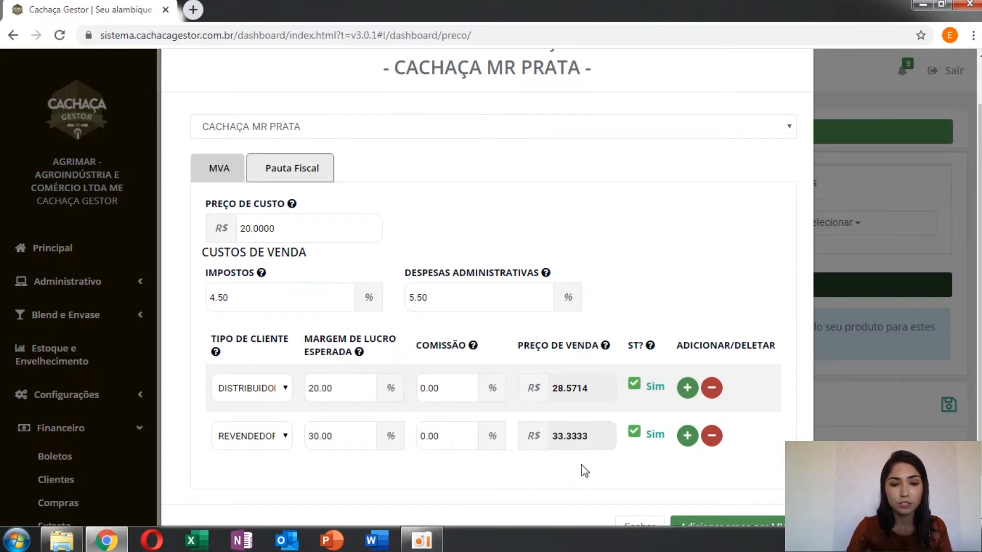
Step: Add a third client type, BAR E RESTAURANTE, with a 40.00% expected profit margin and 10.00% commission
scroll(583, 469, down, 1)
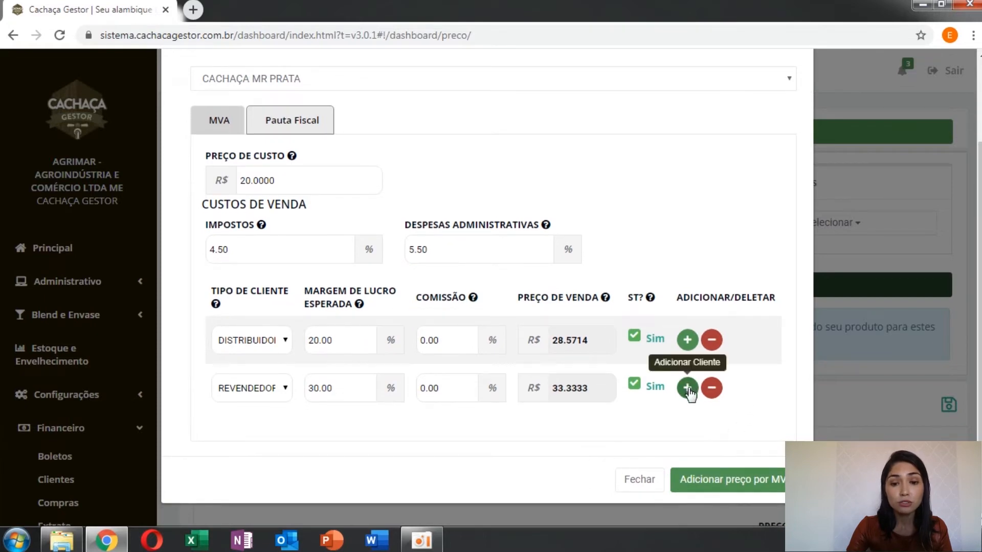
click(687, 389)
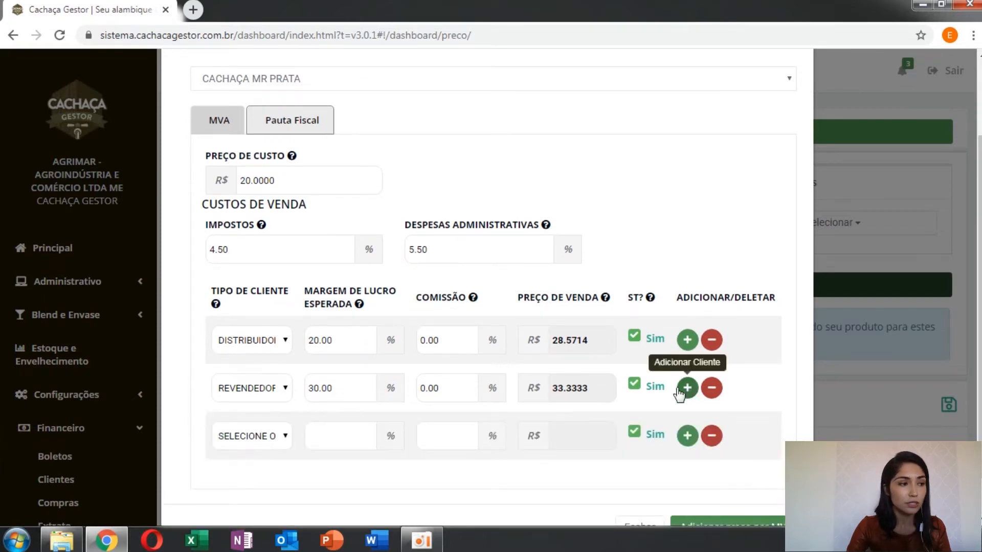
click(286, 438)
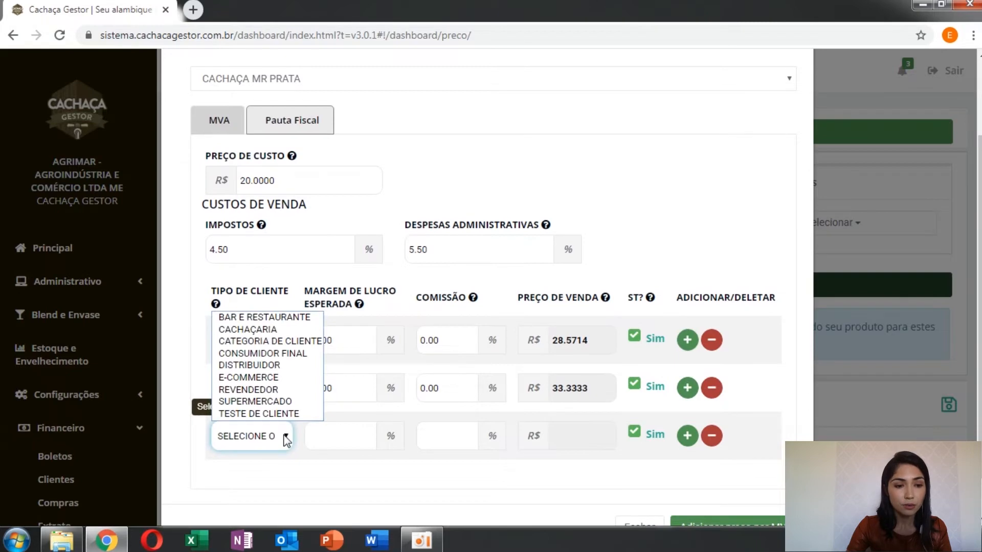
click(292, 317)
click(323, 437)
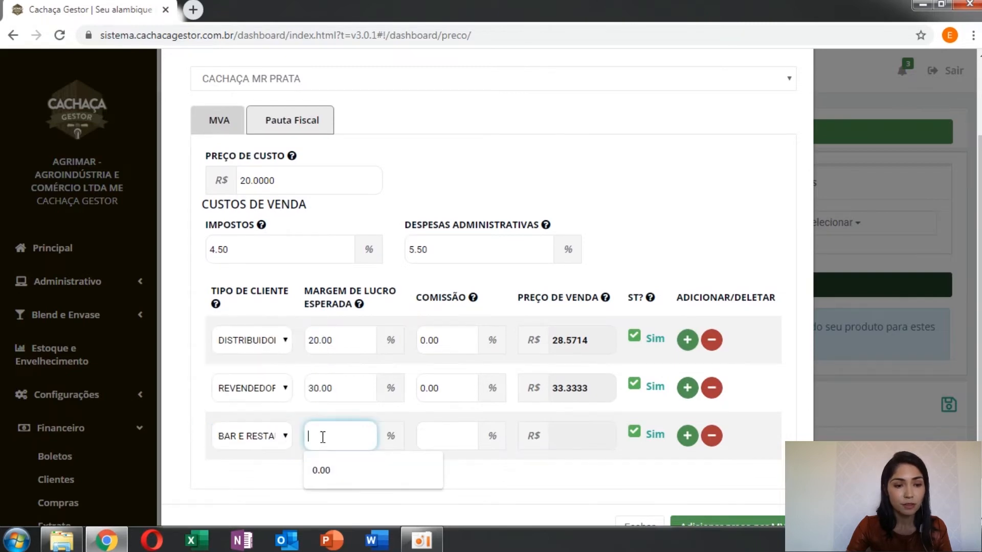
text(0.400)
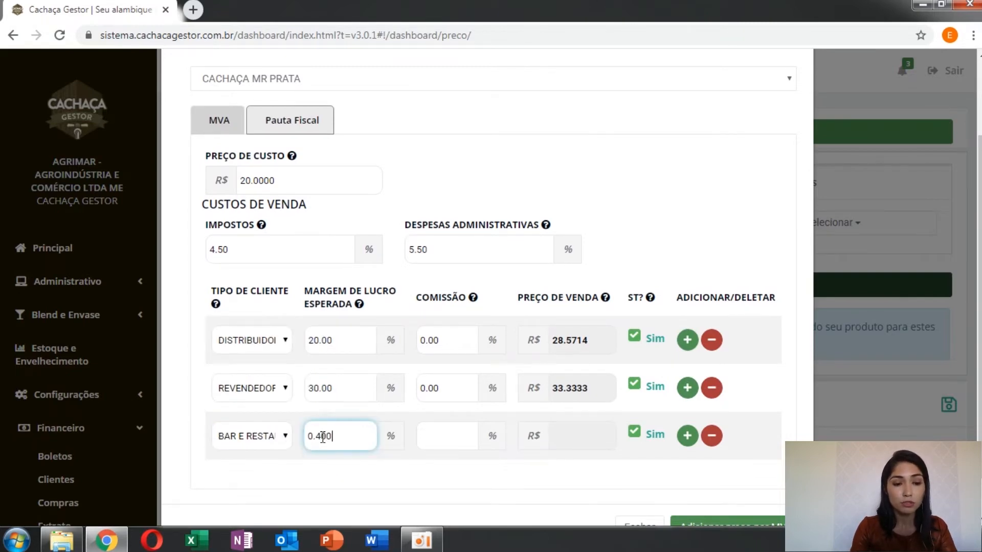
text(0)
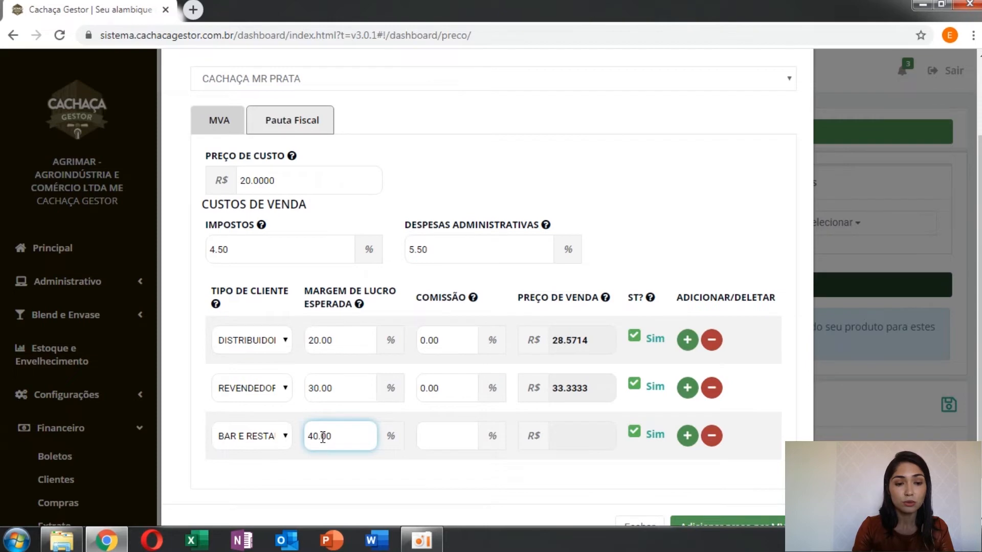
click(448, 438)
text(10.00)
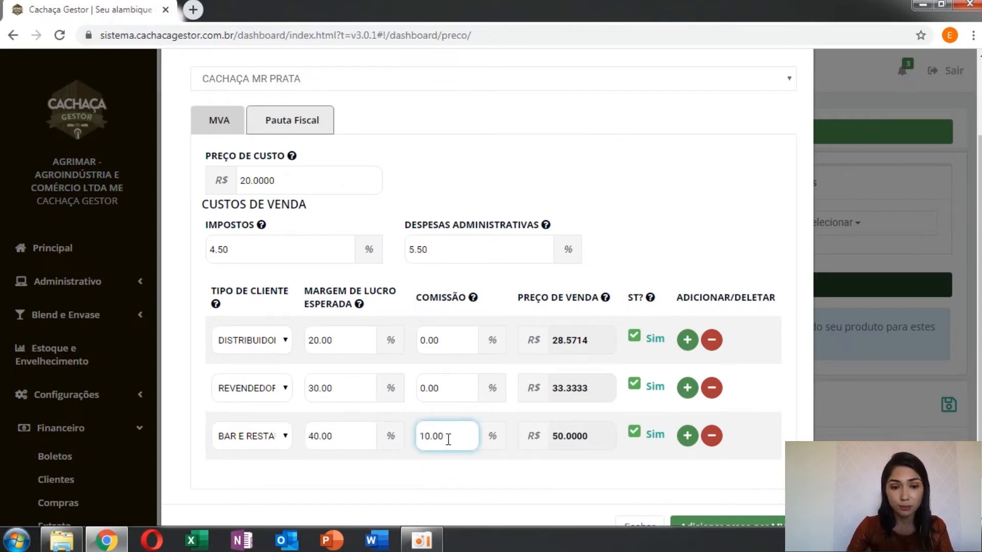
Step: Add a fourth client type, CONSUMIDOR FINAL, with a 60.00% expected profit margin and 0.00% commission
scroll(449, 438, down, 1)
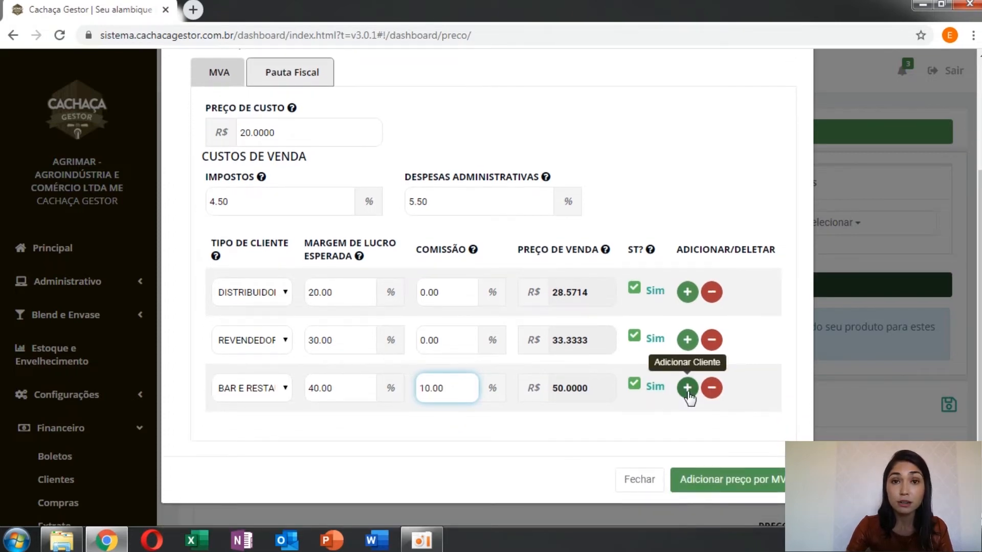
click(688, 389)
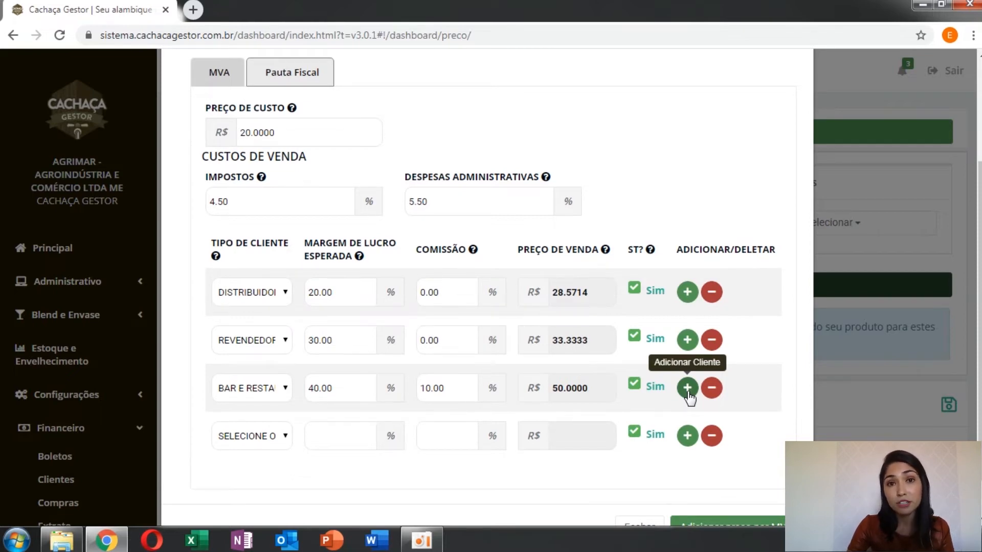
scroll(316, 424, down, 1)
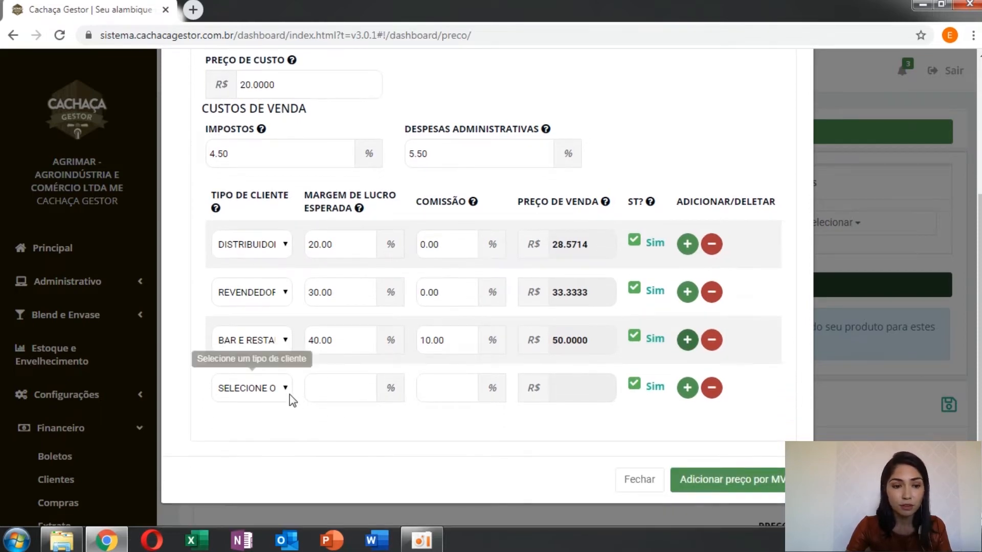
click(290, 395)
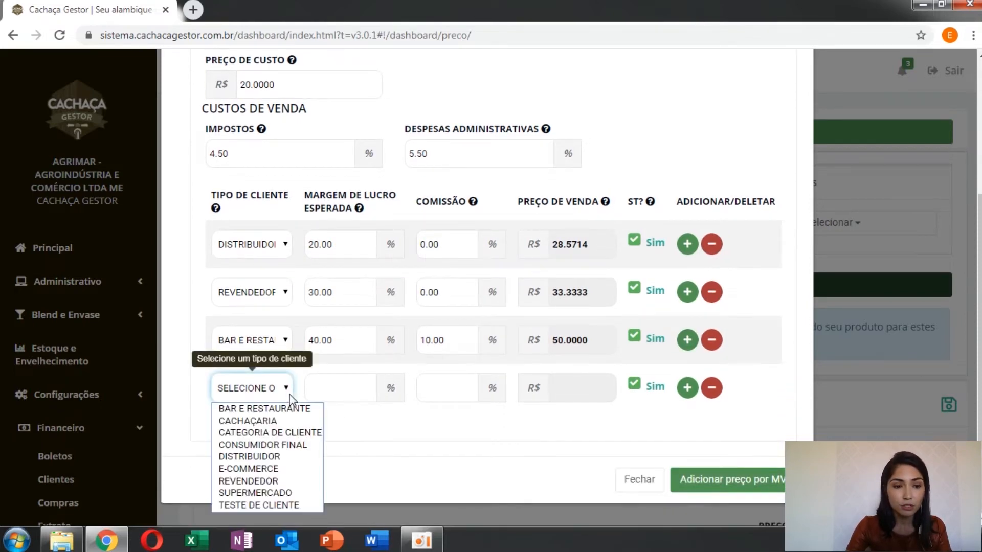
click(295, 445)
click(335, 395)
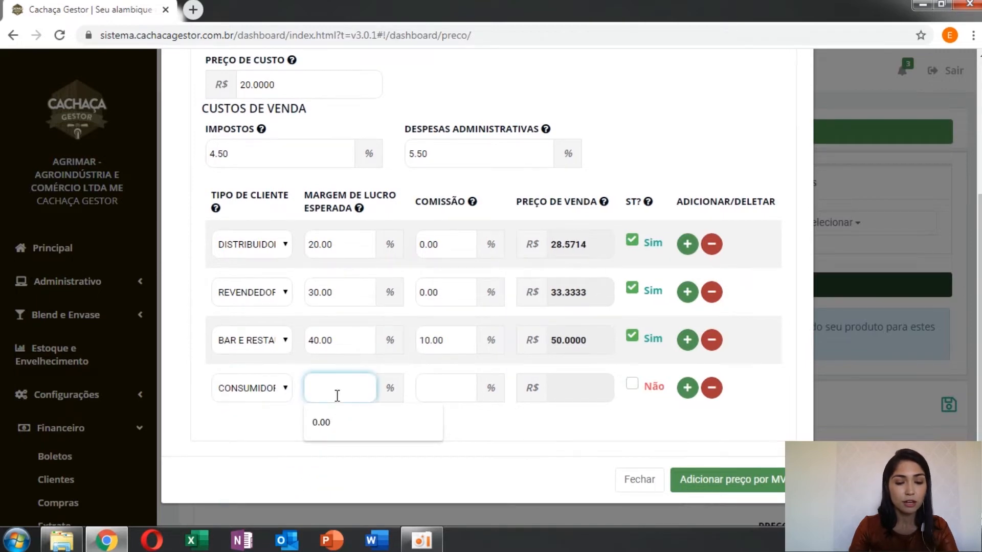
text(60.00)
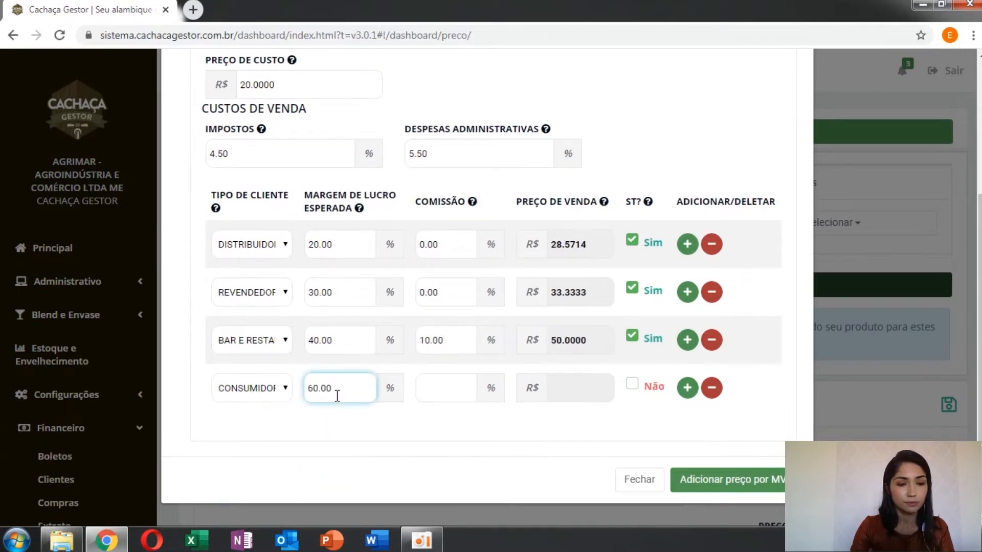
click(439, 395)
text(000)
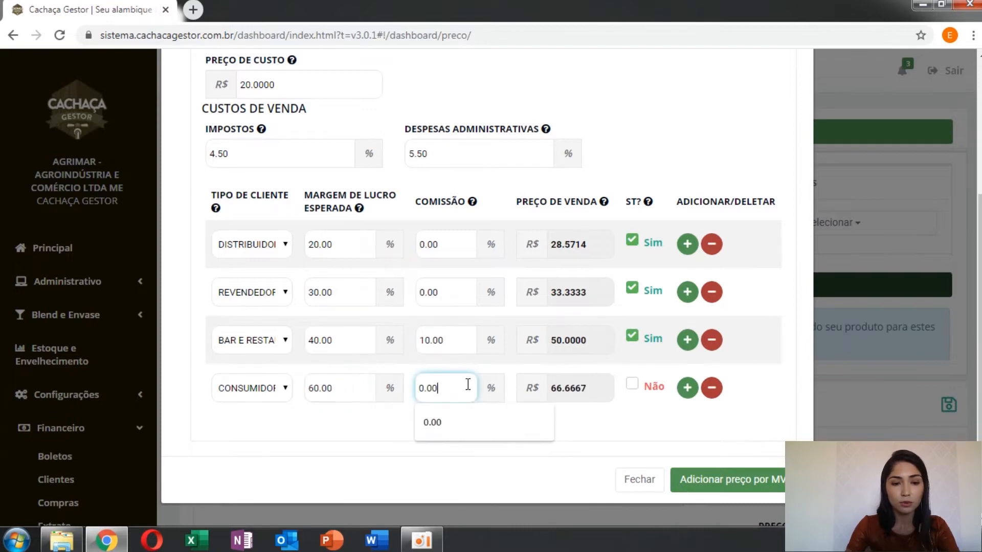
click(611, 425)
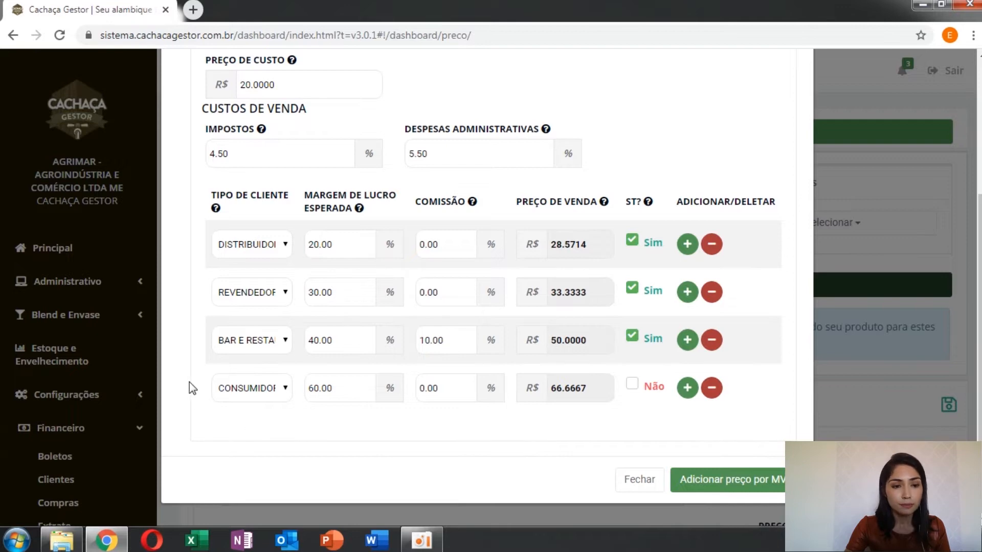
Step: Review the completed price form and submit the MVA prices for CACHAÇA MR PRATA
scroll(189, 382, up, 4)
scroll(189, 382, down, 4)
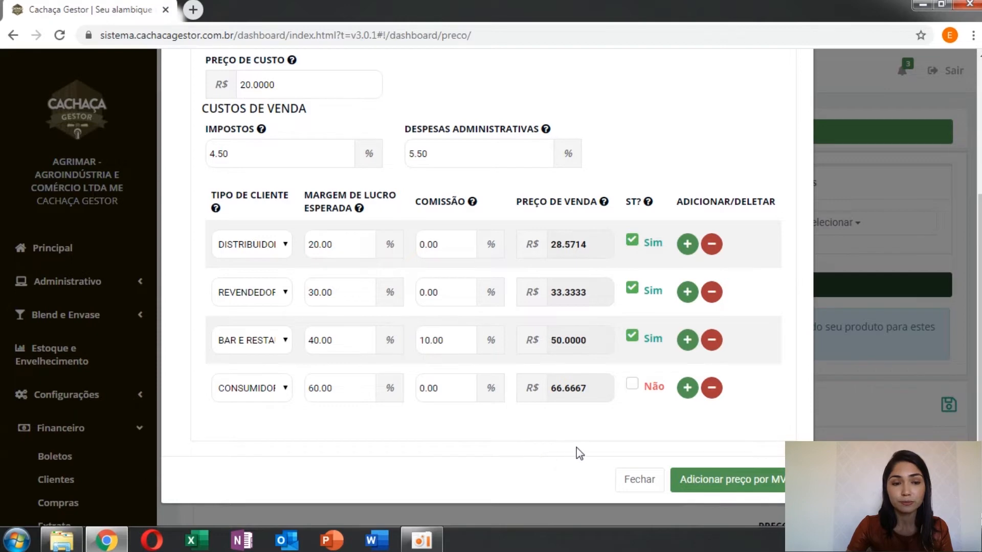
click(732, 478)
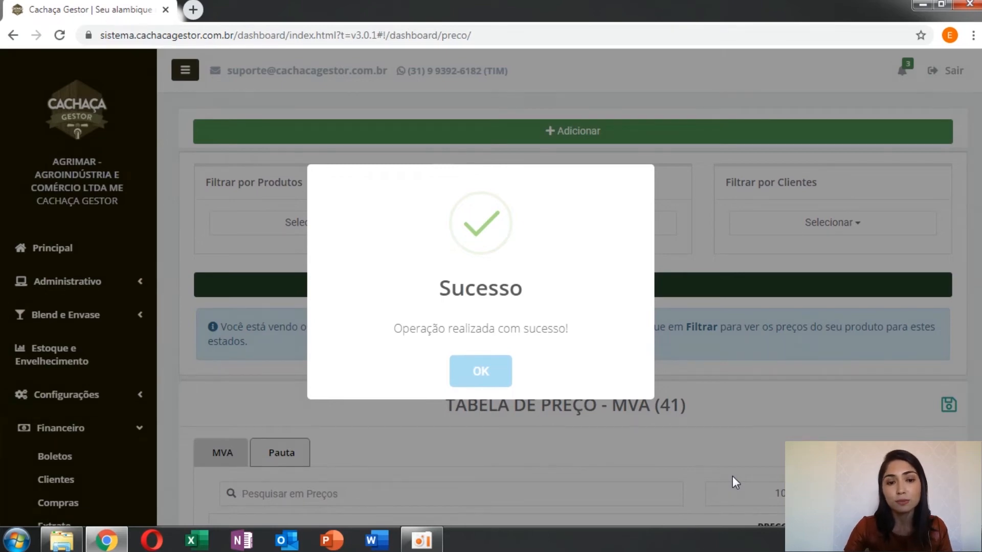
click(480, 379)
Step: Filter the price table by the product CACHAÇA MR PRATA
scroll(179, 325, down, 4)
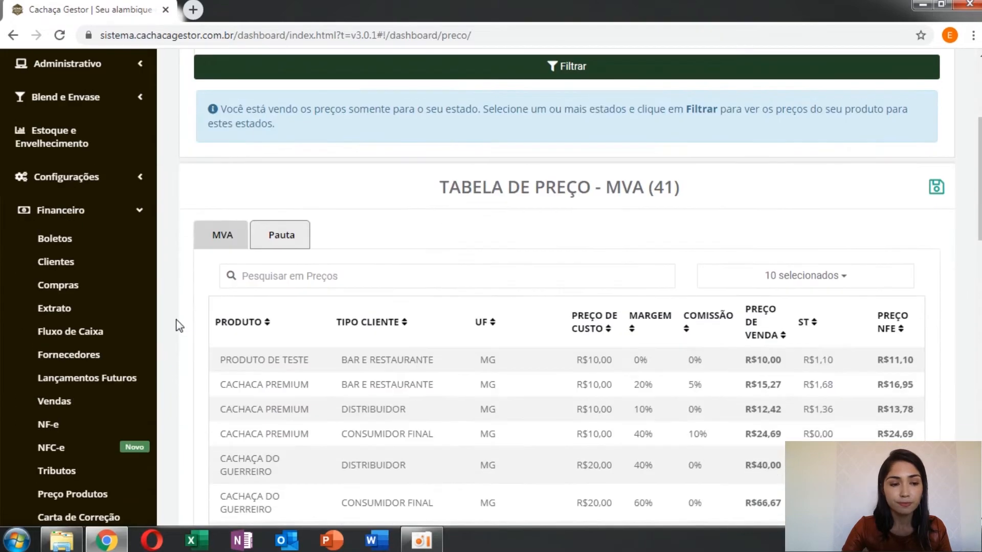
scroll(179, 325, up, 4)
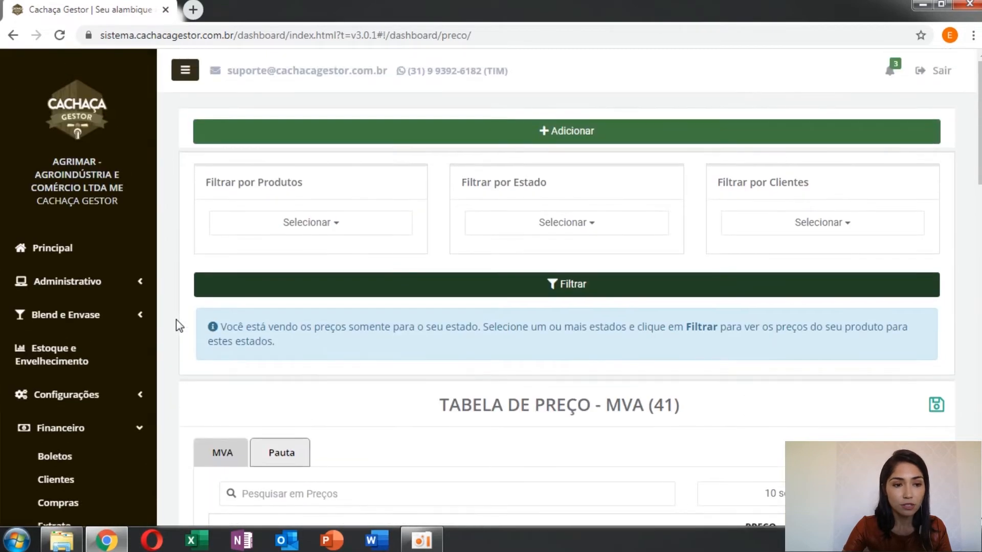
click(382, 234)
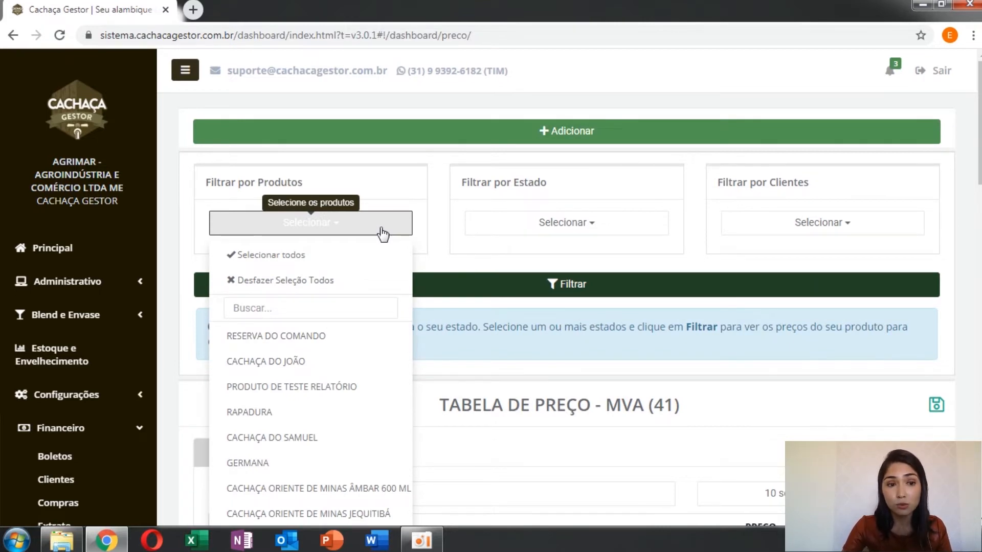
click(340, 307)
text(M)
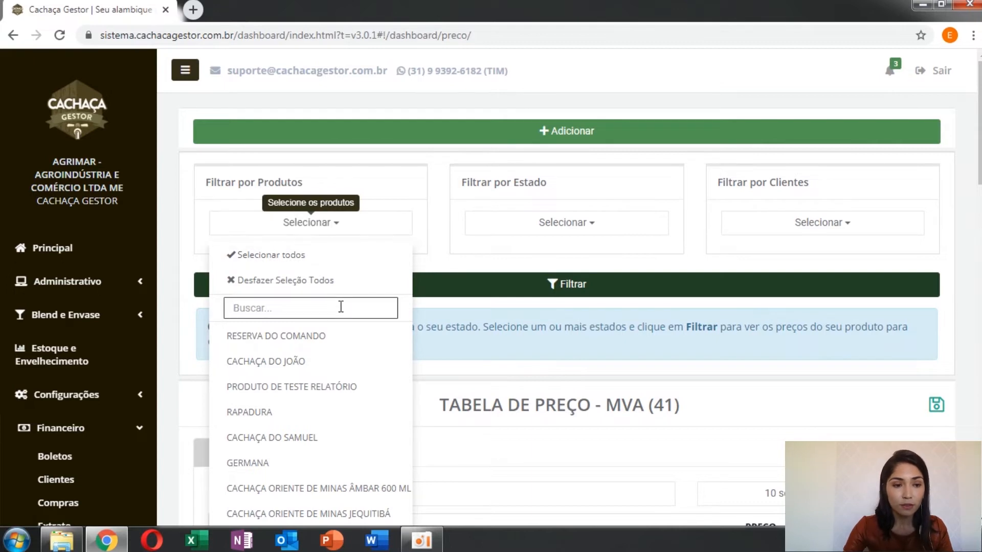
text(R)
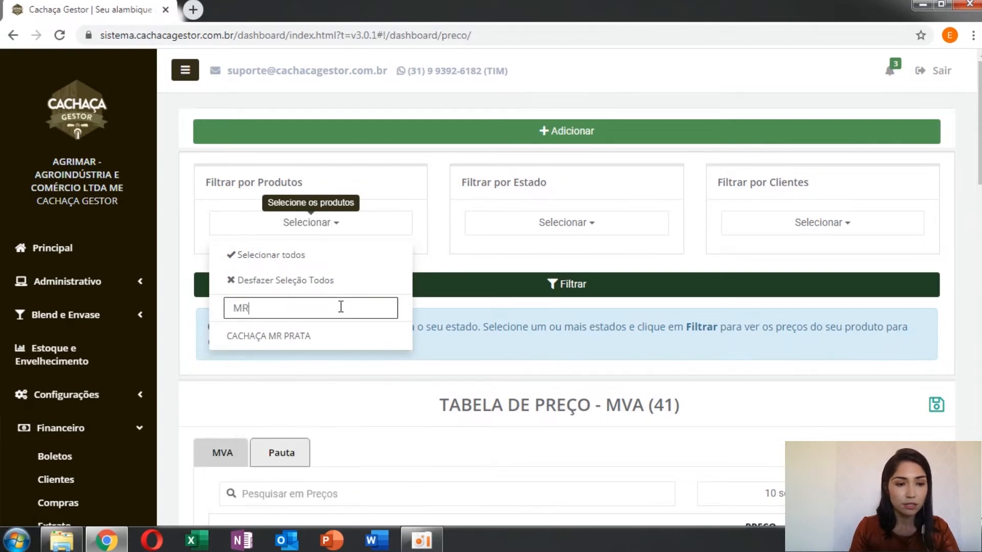
click(298, 341)
click(585, 285)
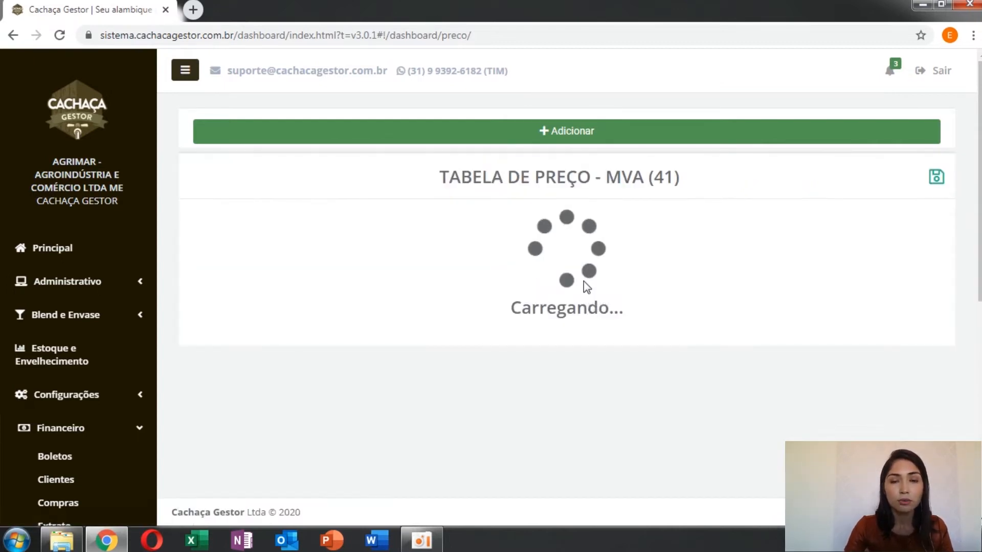
Step: Show the FCP column in the price table and hide the PREÇO DE CUSTO and MARGEM columns
scroll(584, 285, down, 7)
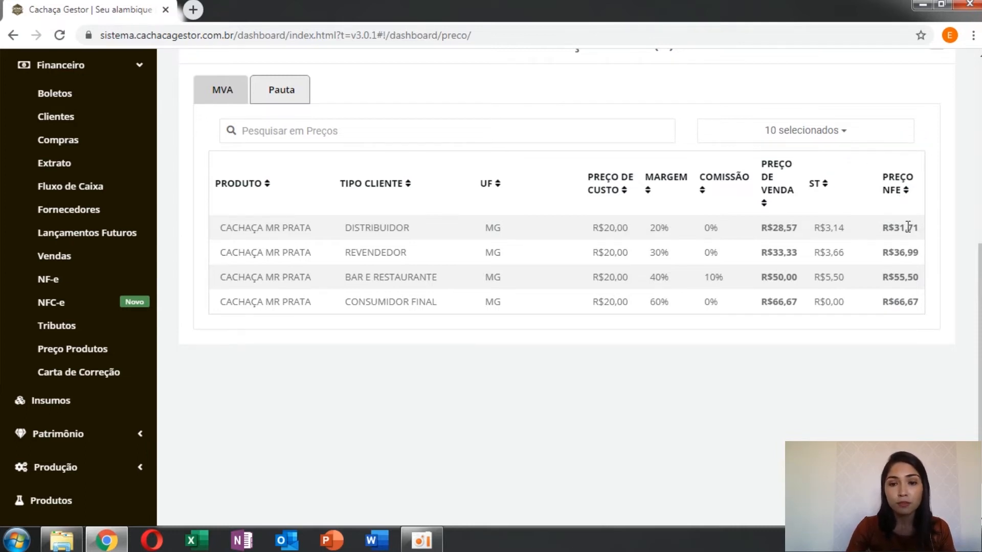
click(875, 144)
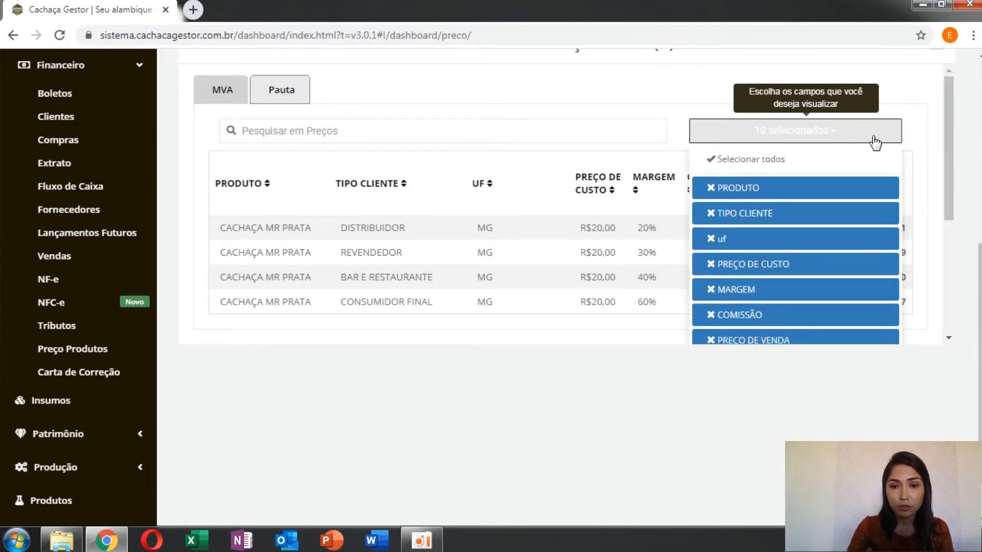
scroll(861, 204, down, 5)
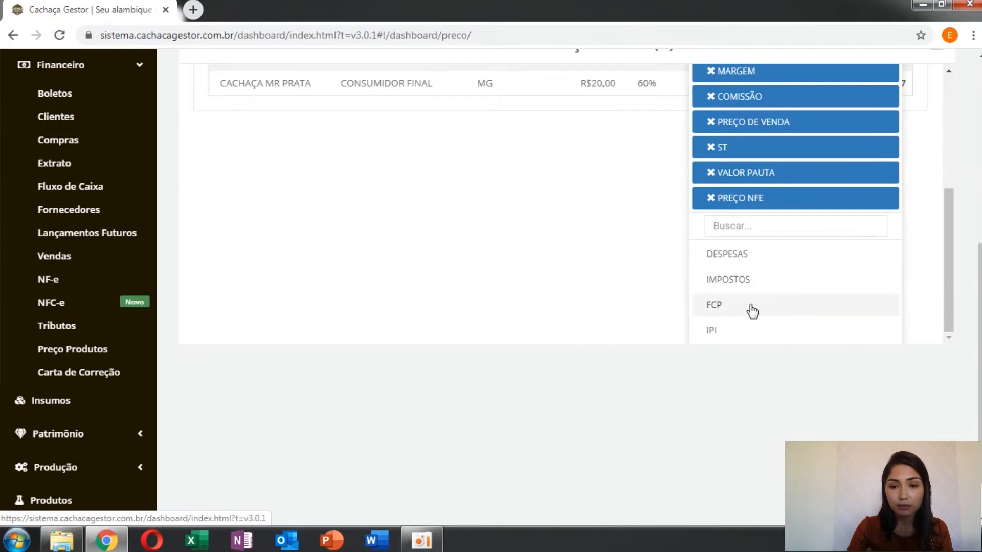
click(722, 307)
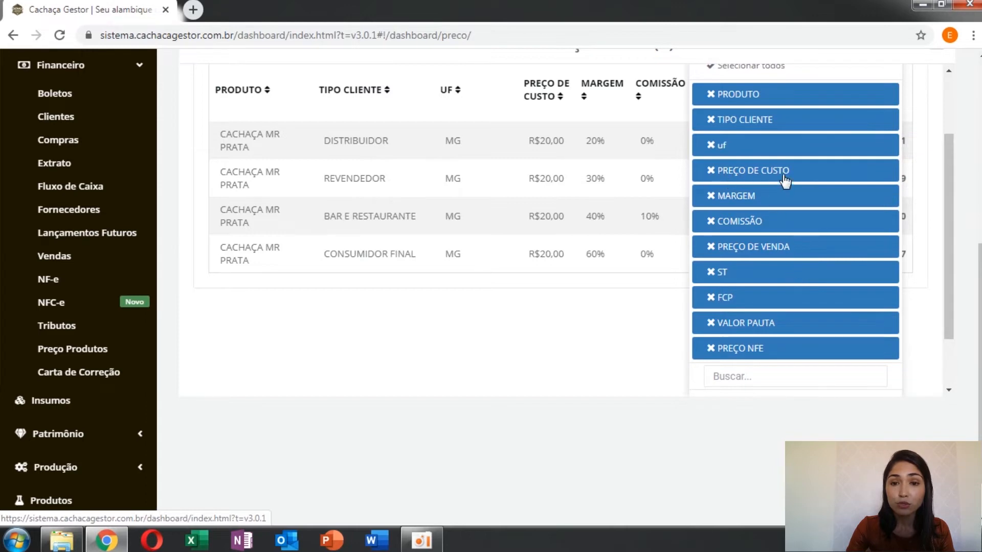
click(762, 173)
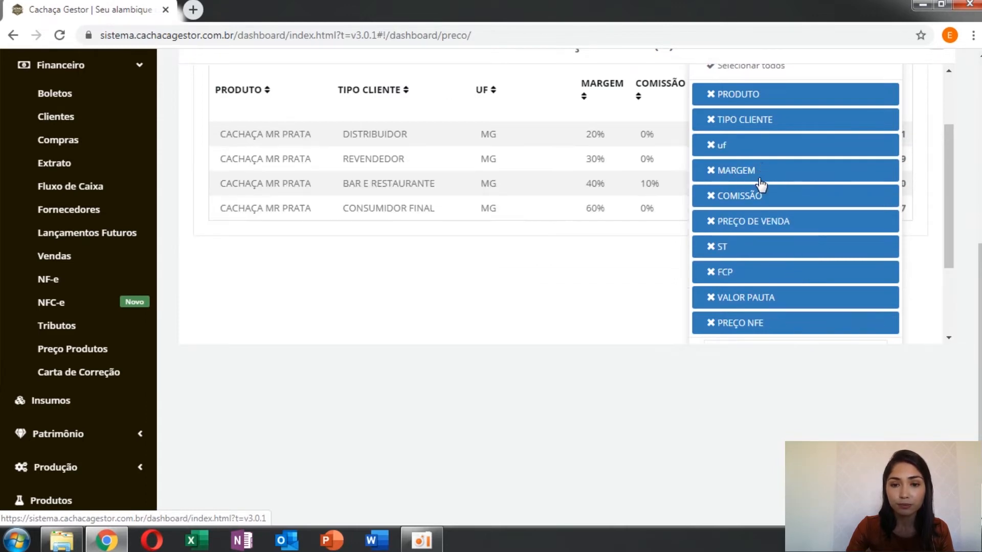
click(752, 173)
click(667, 250)
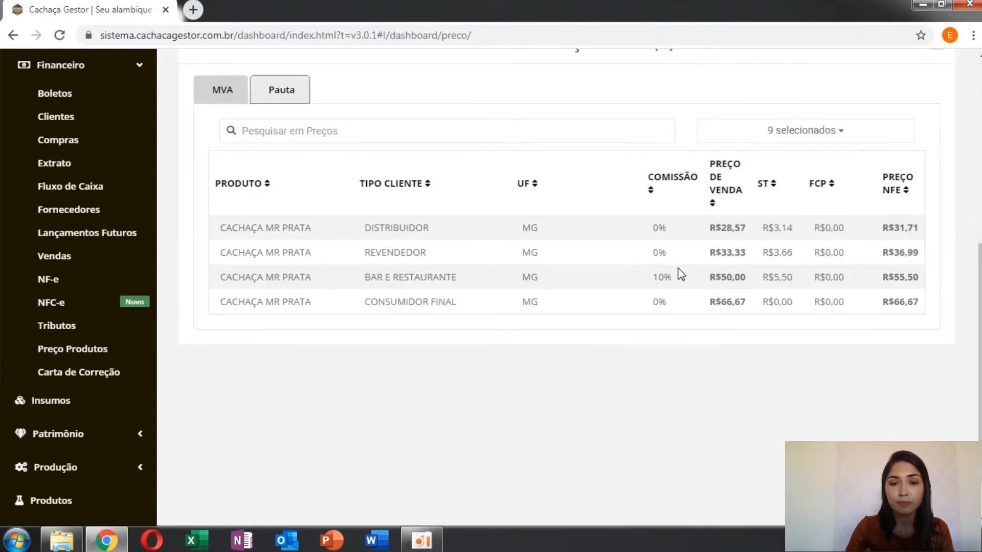
Step: Select all states in the state filter and apply it to the CACHAÇA MR PRATA price table
scroll(821, 389, up, 1)
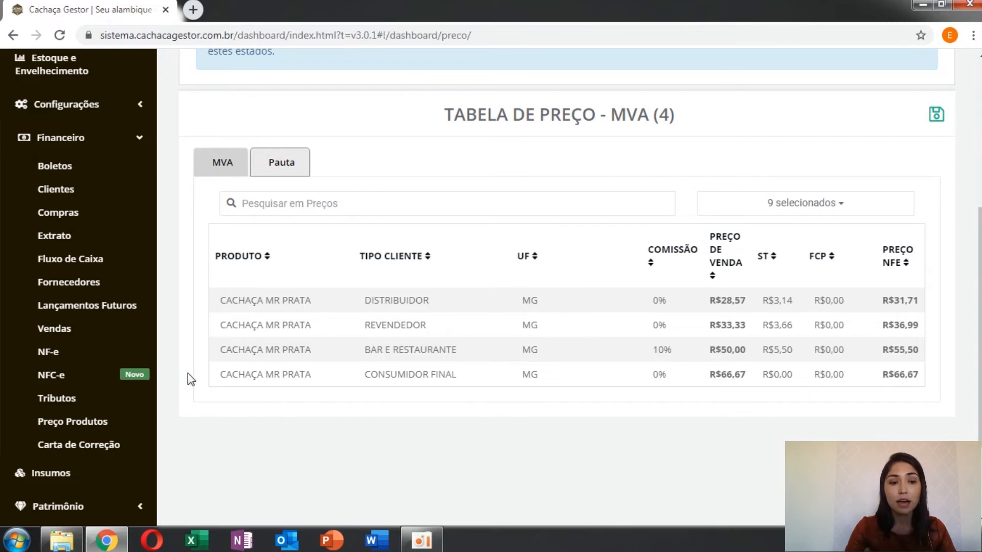
scroll(187, 371, up, 6)
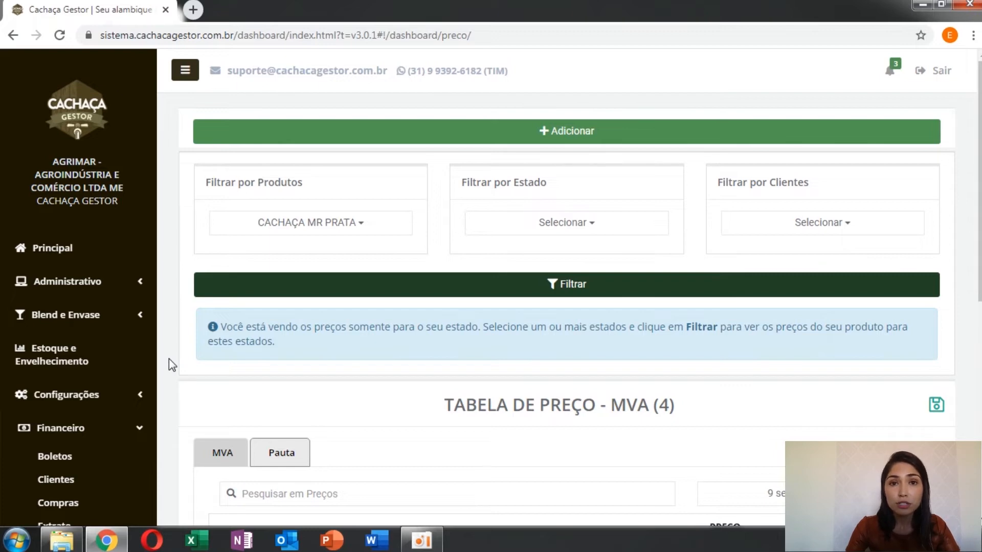
scroll(168, 358, down, 3)
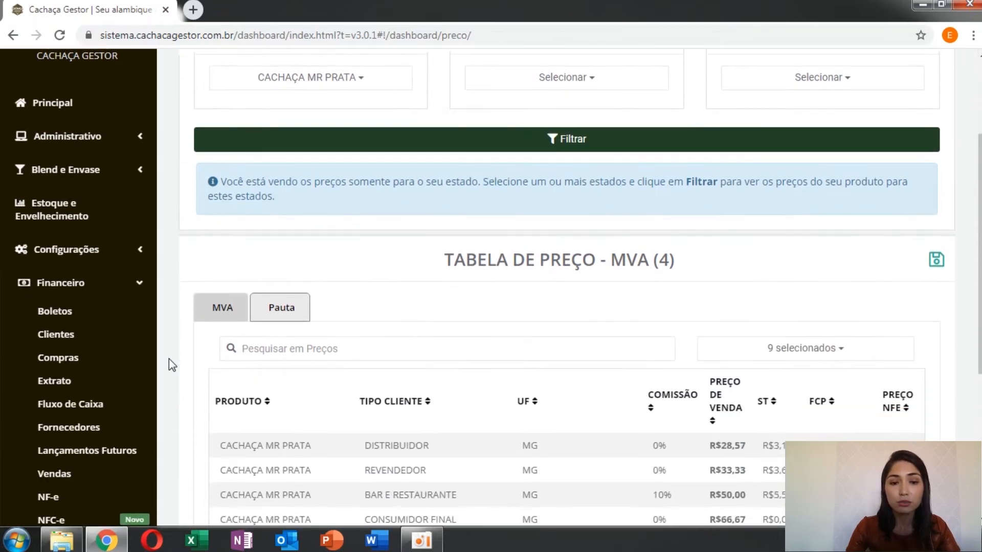
scroll(169, 358, up, 1)
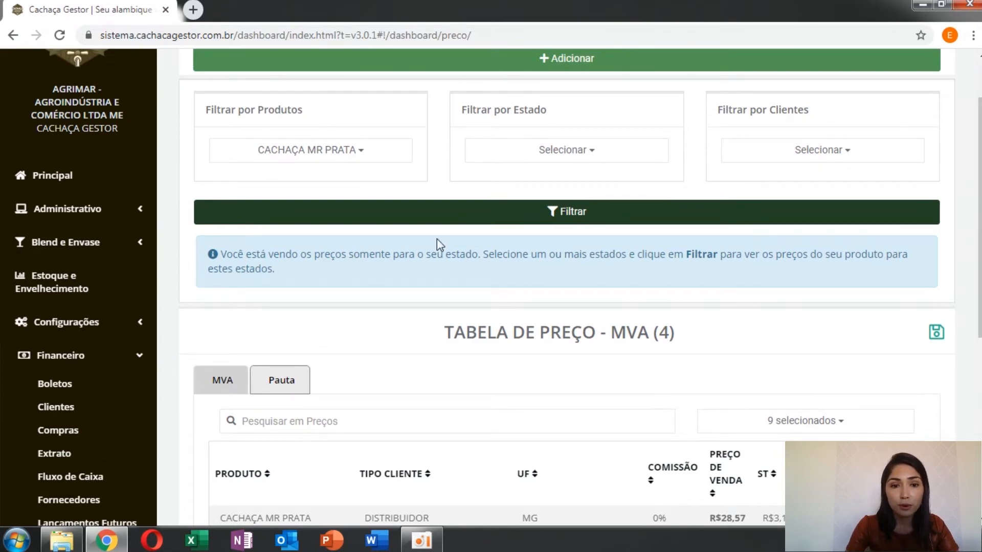
click(642, 161)
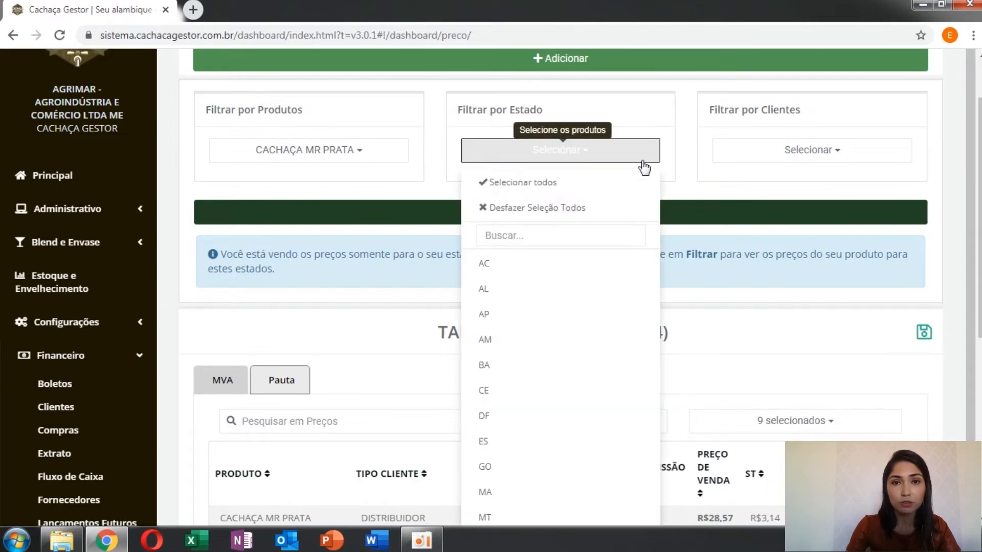
click(558, 185)
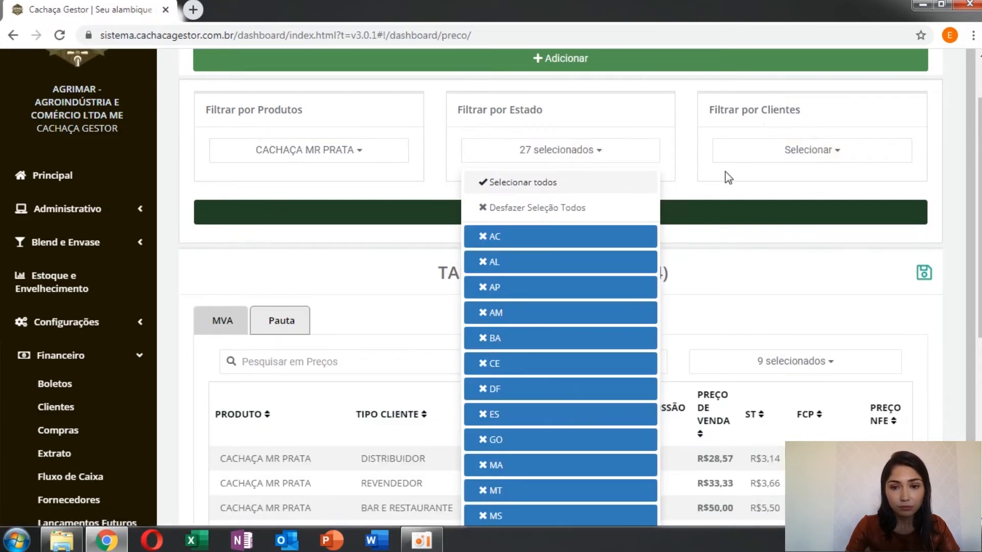
click(684, 169)
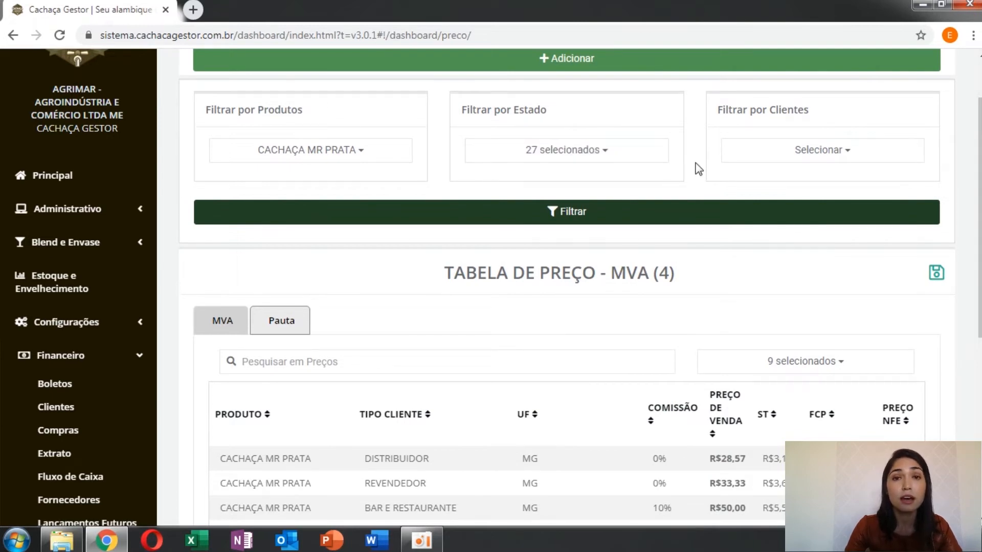
scroll(699, 172, down, 3)
scroll(695, 170, up, 5)
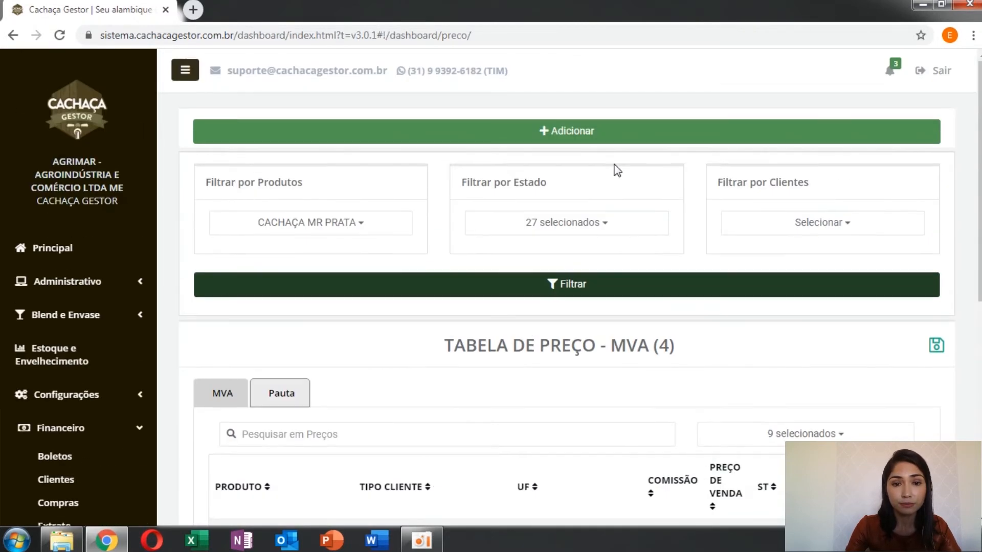
click(564, 289)
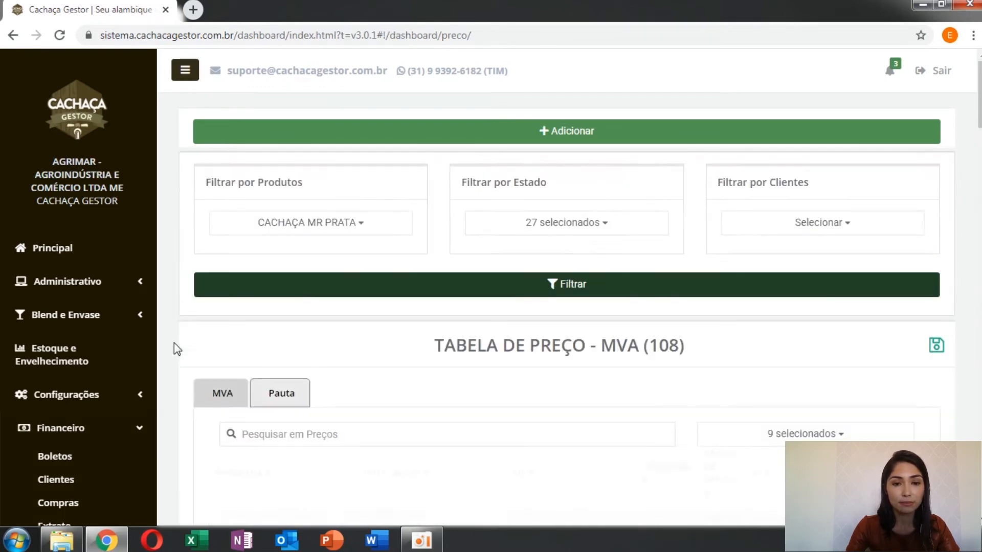
Step: Sort the all-states price table by PREÇO NFE from highest to lowest and review the rows
scroll(174, 342, down, 3)
scroll(174, 342, down, 1)
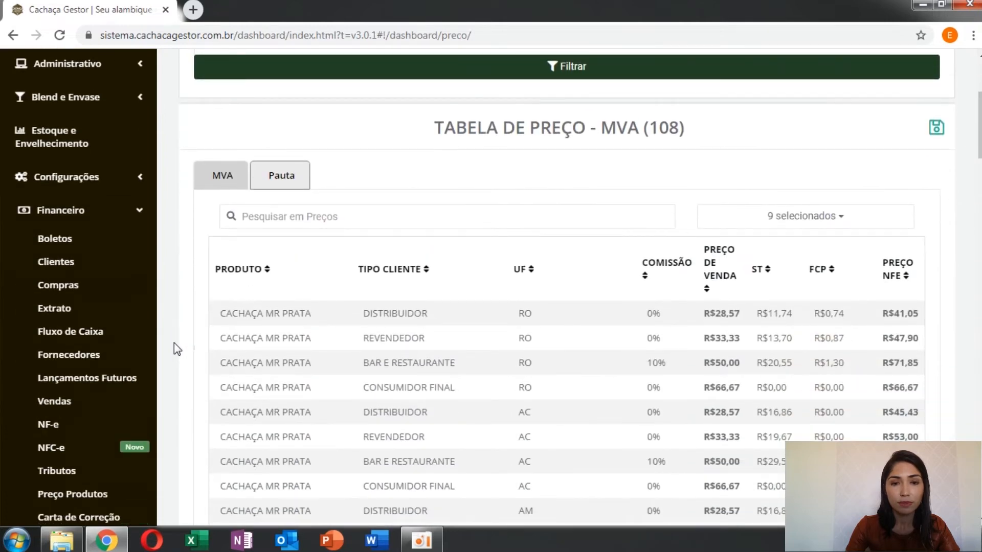
scroll(174, 343, down, 2)
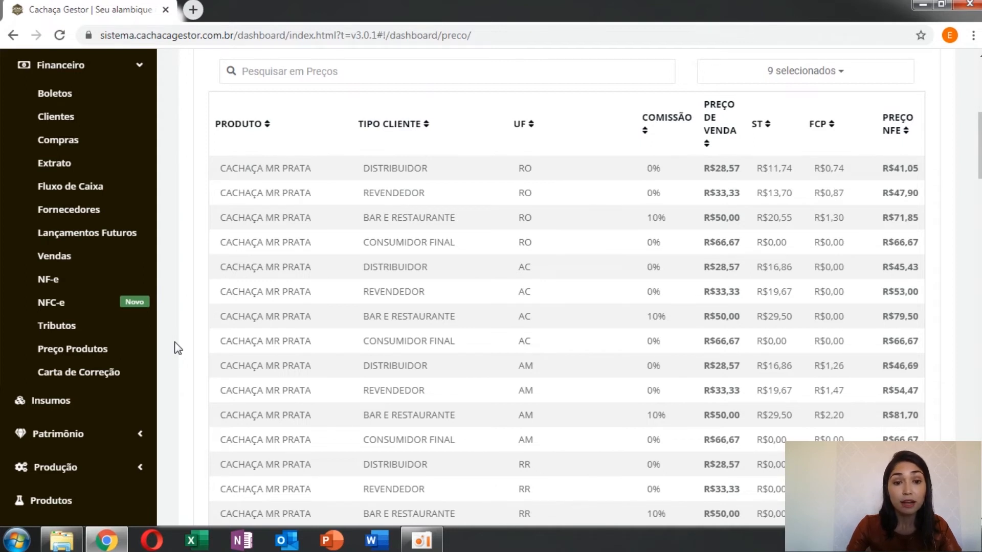
click(906, 132)
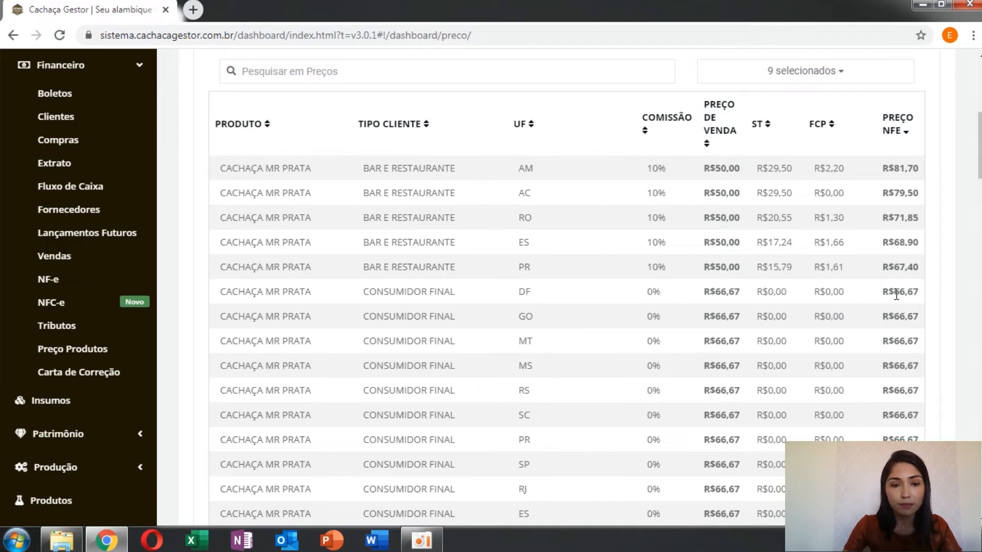
scroll(188, 265, down, 2)
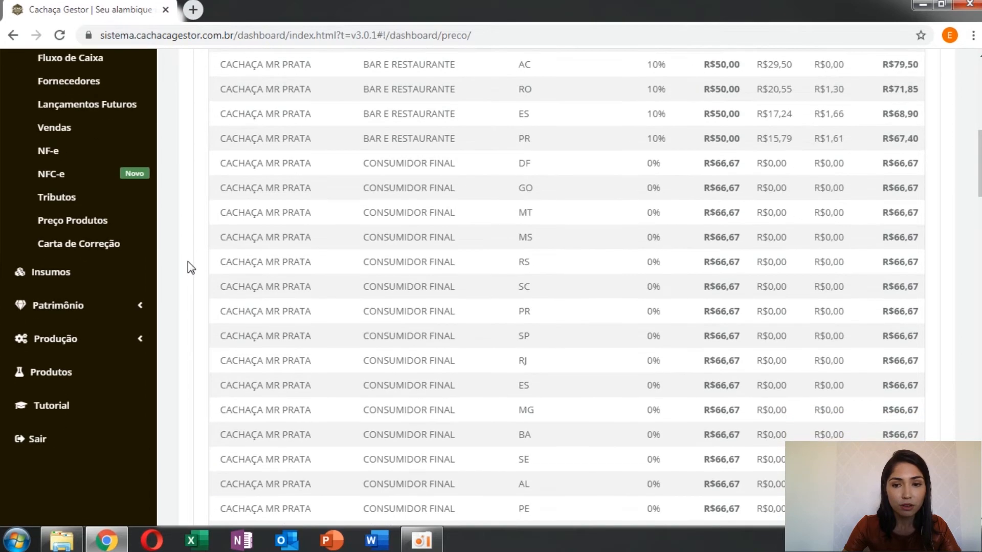
scroll(190, 266, up, 4)
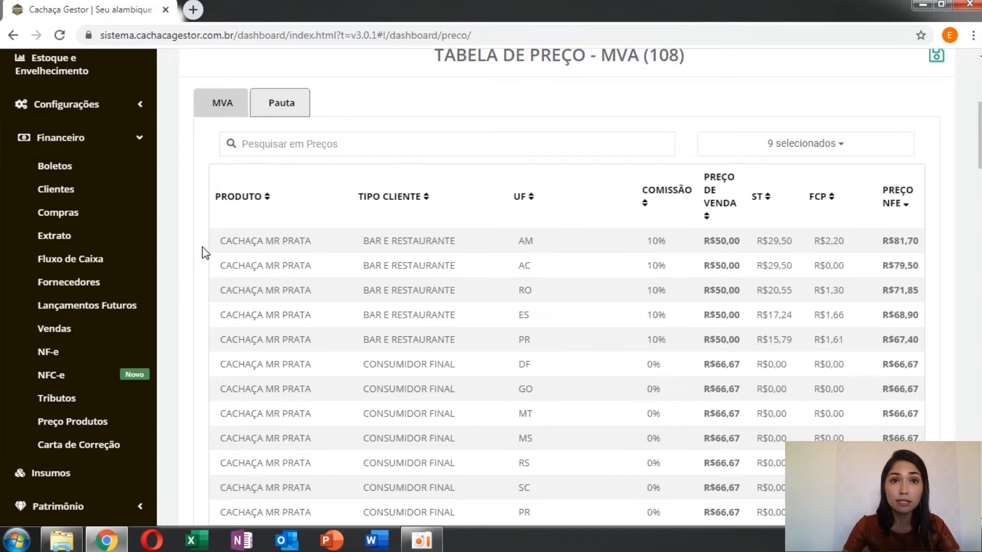
Step: Compare AM's BAR E RESTAURANTE NFE price with the formulas in cells K2, O2 and Q2 of the SIMULAÇÃO PREÇO DOS PRODUTOS spreadsheet
scroll(205, 252, down, 2)
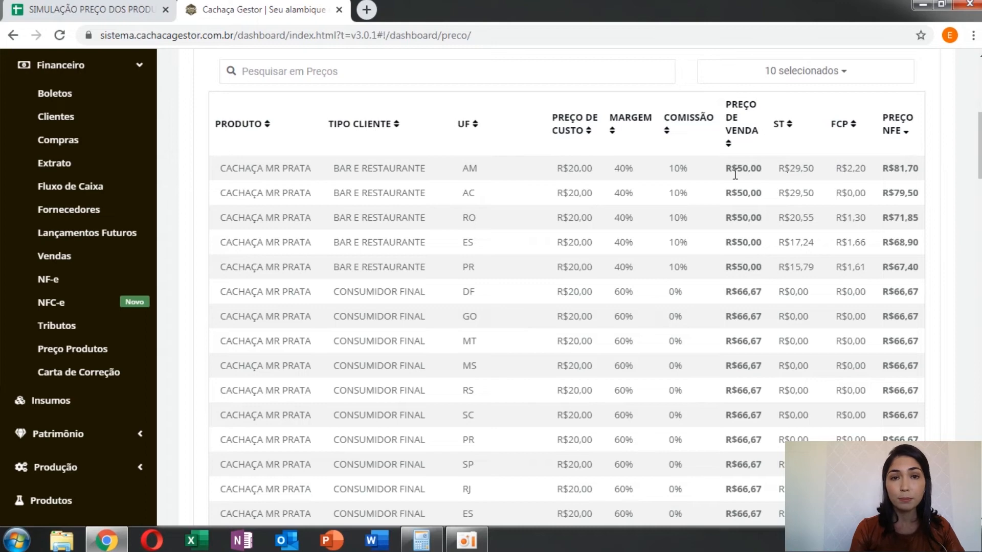
drag(882, 168, 920, 176)
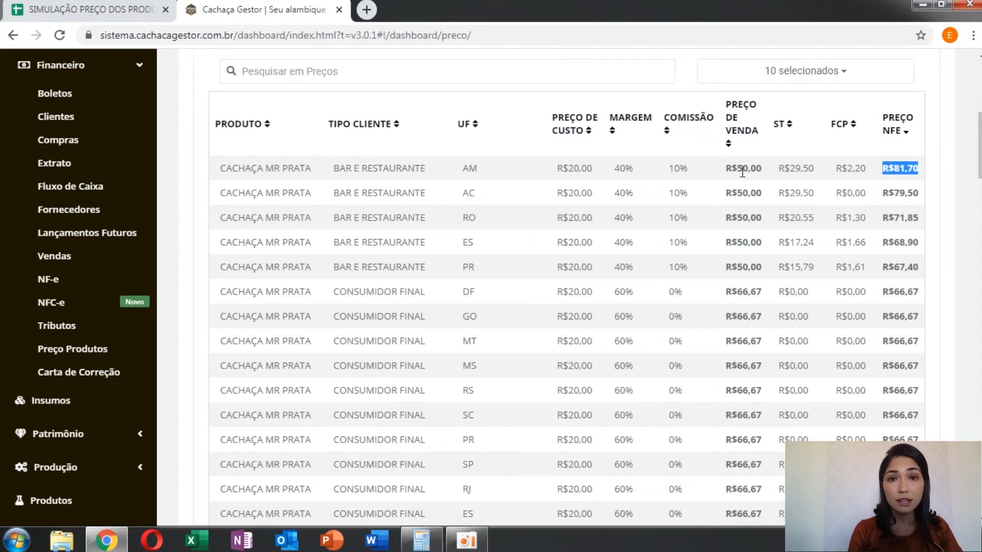
click(60, 10)
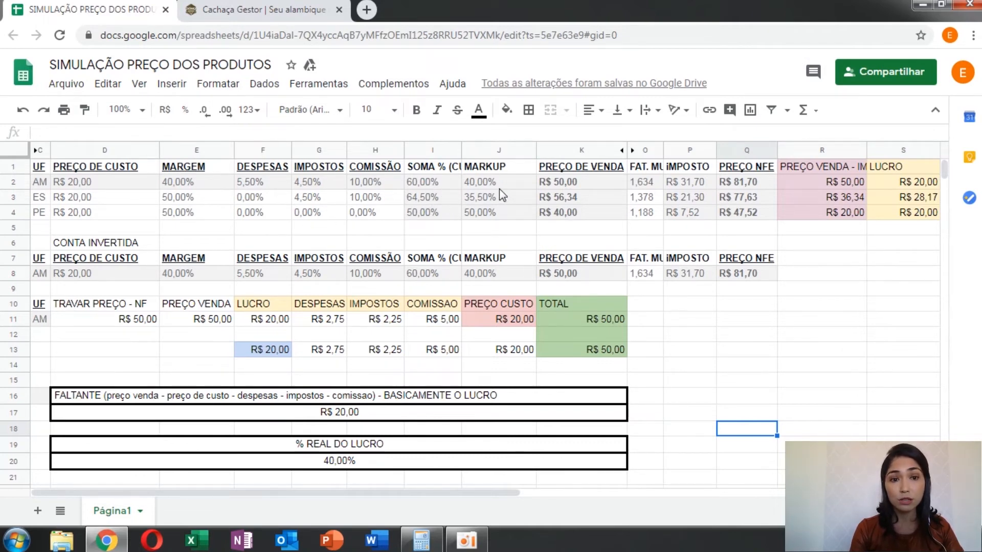
click(566, 183)
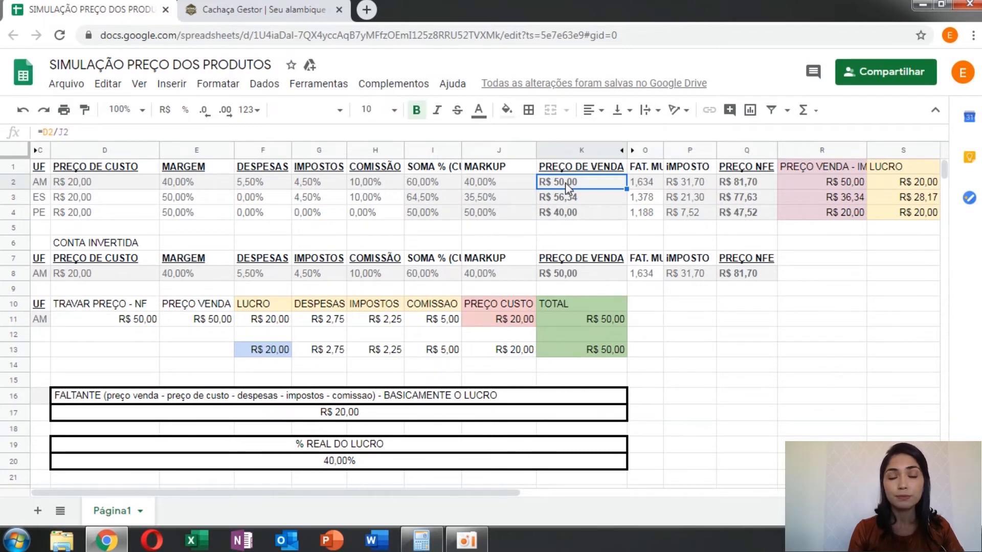
click(642, 182)
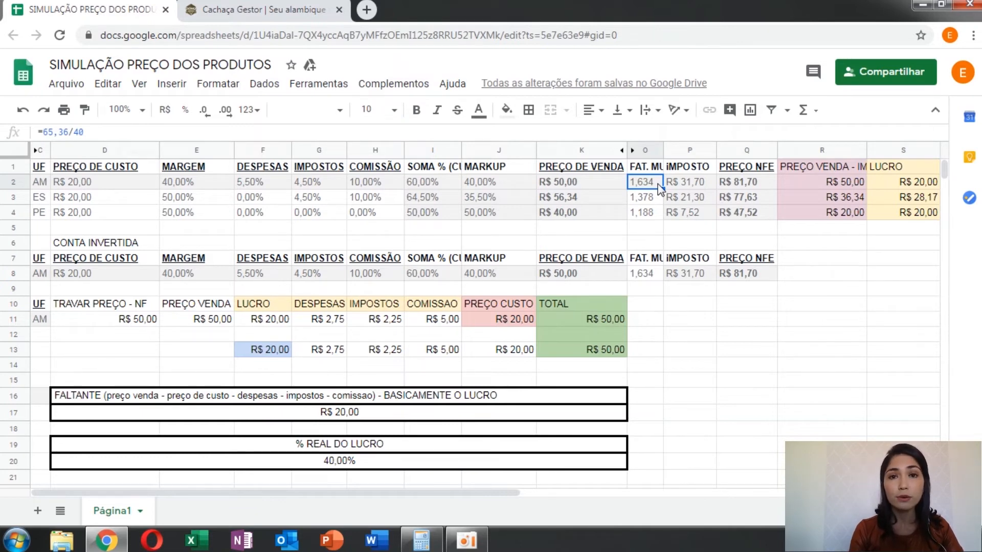
click(739, 184)
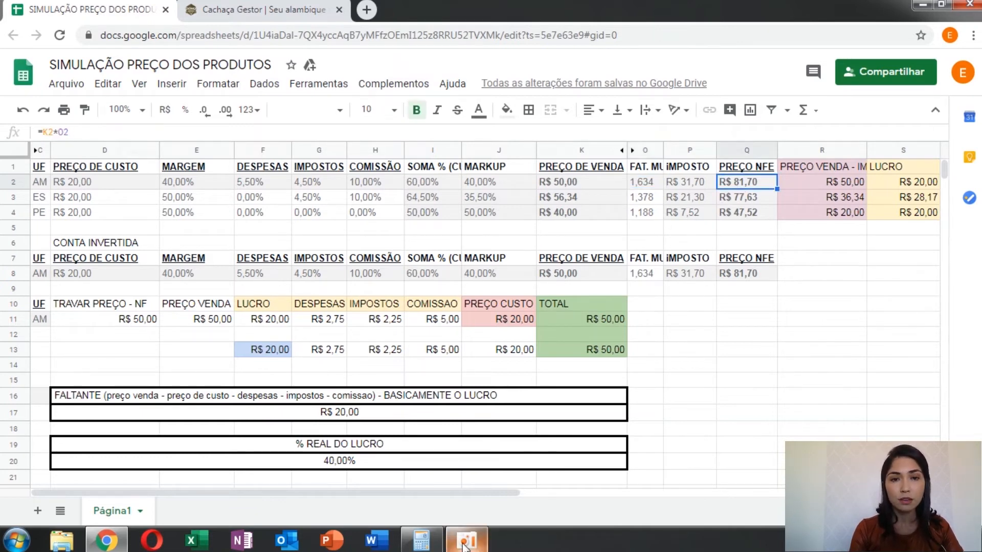
Step: Divide 81,70 by 50 in the Windows Calculator and compare the result with AM's multiplication factor in cell O2
mouse_move(426, 546)
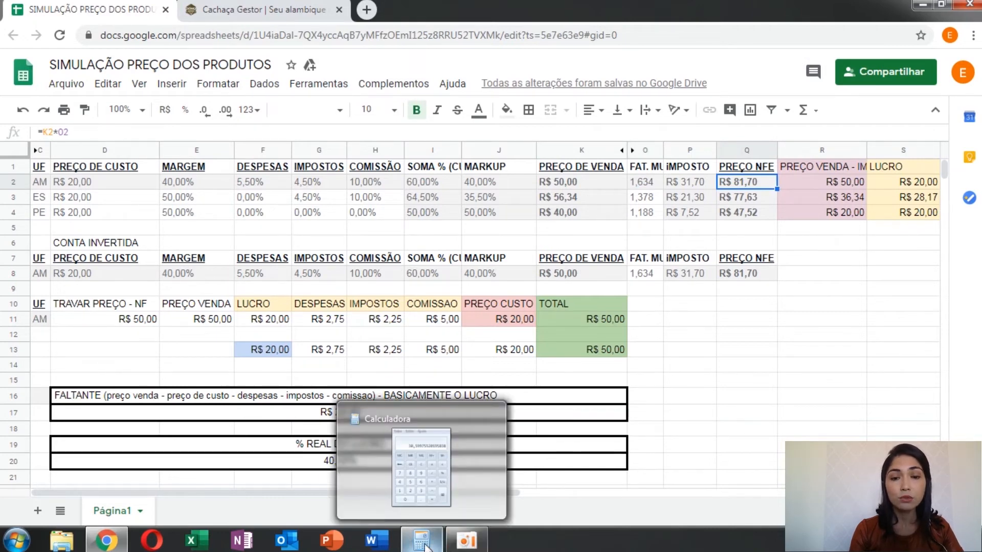
click(423, 541)
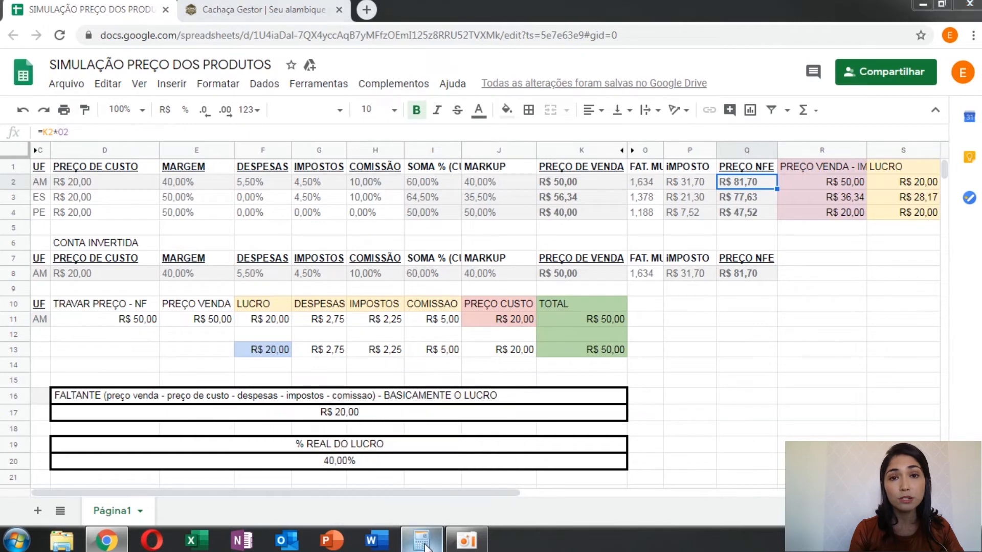
click(853, 353)
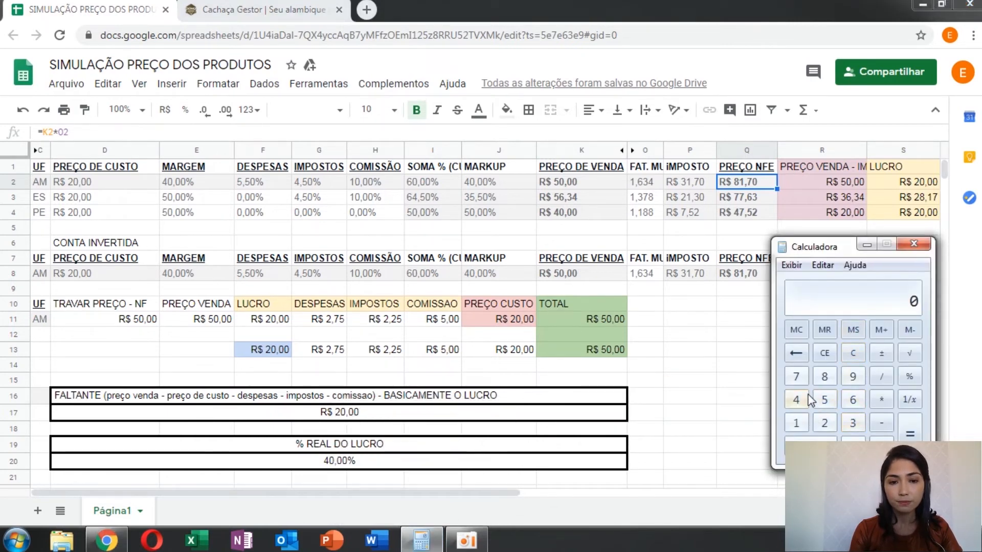
click(824, 376)
click(795, 422)
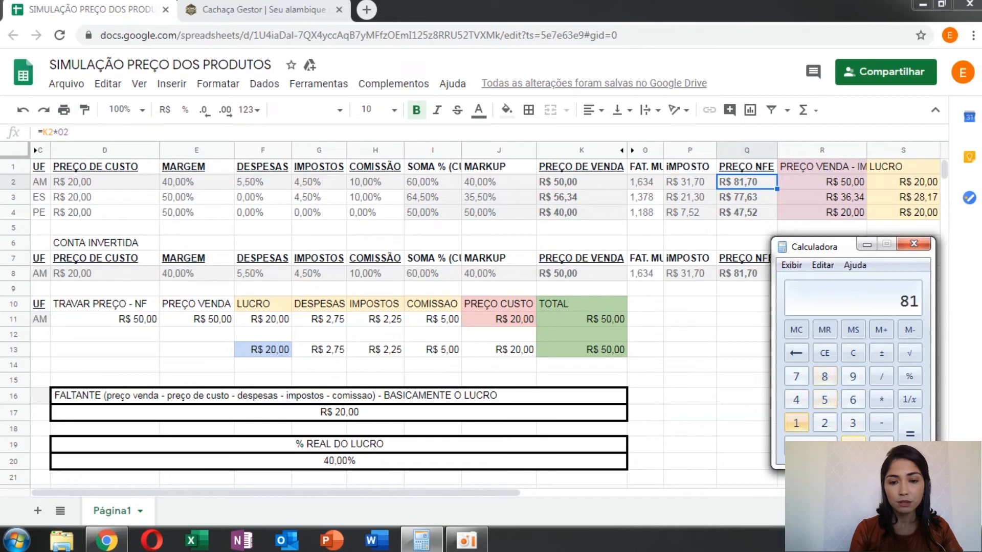
click(853, 444)
click(799, 380)
click(809, 444)
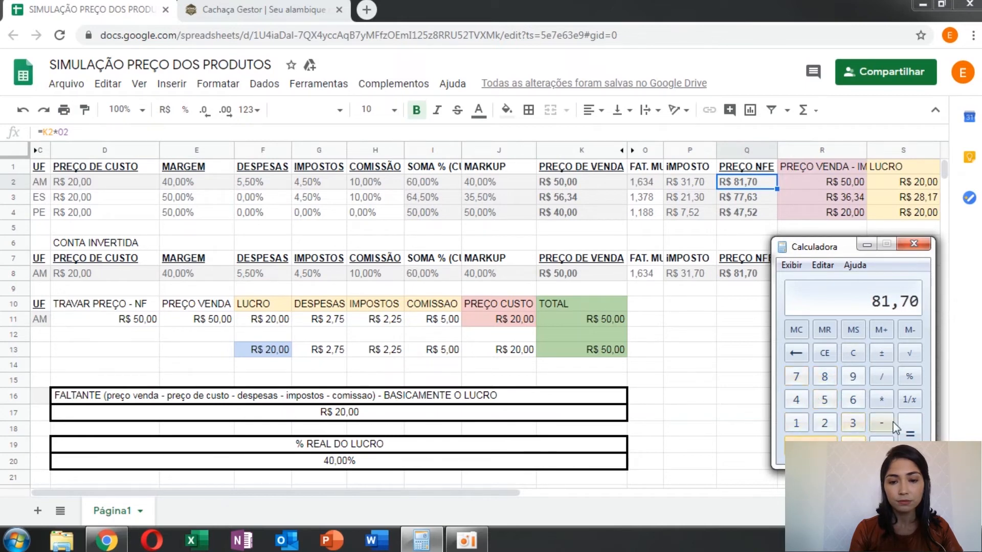
click(888, 382)
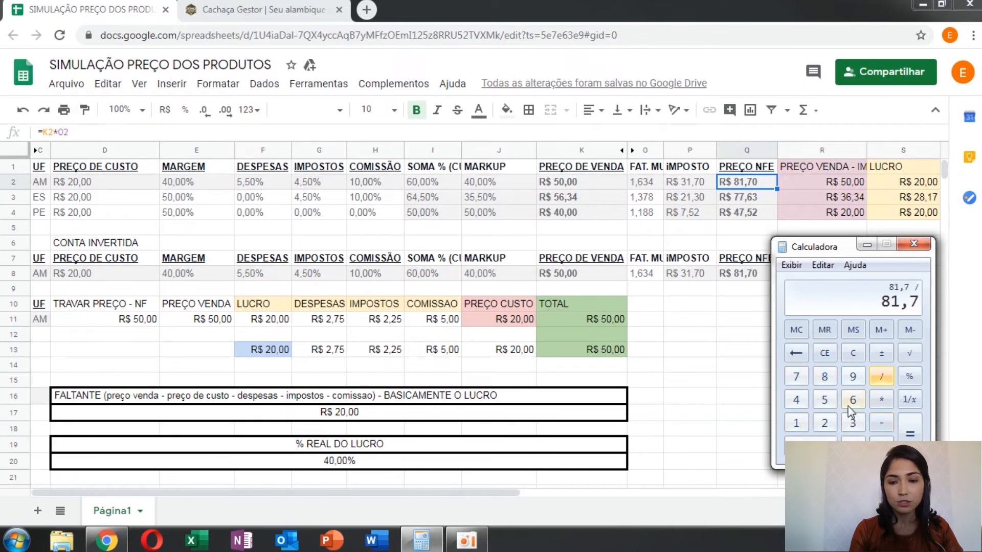
click(824, 401)
click(809, 444)
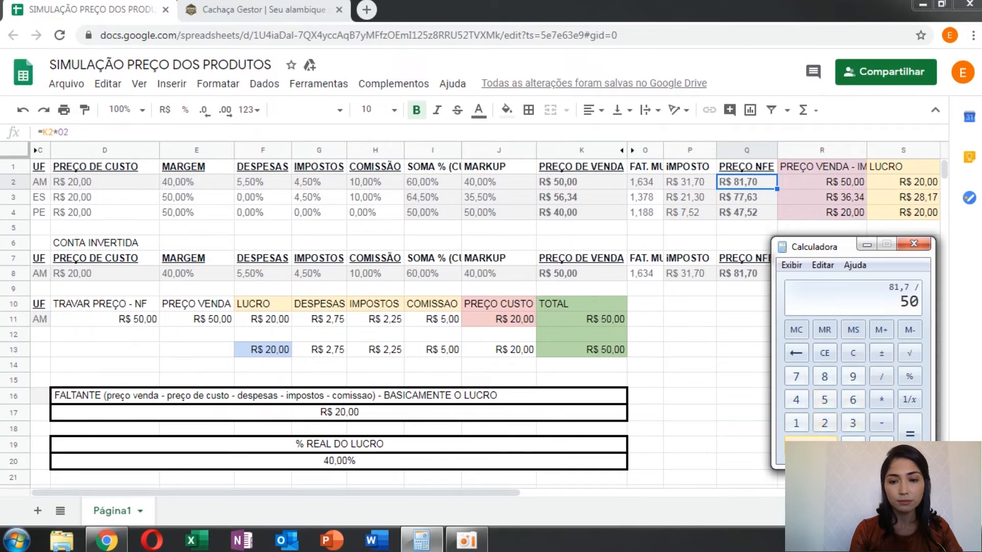
click(910, 432)
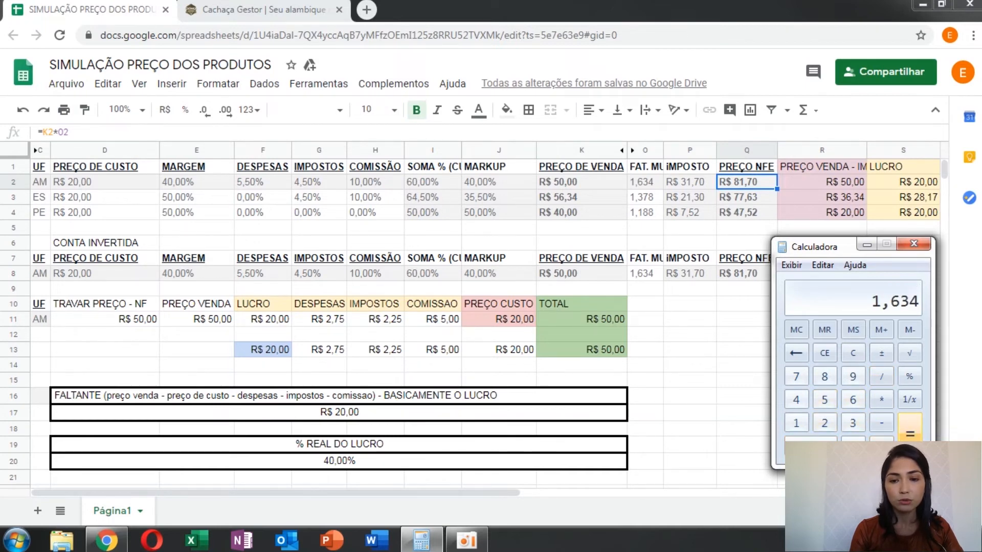
click(640, 182)
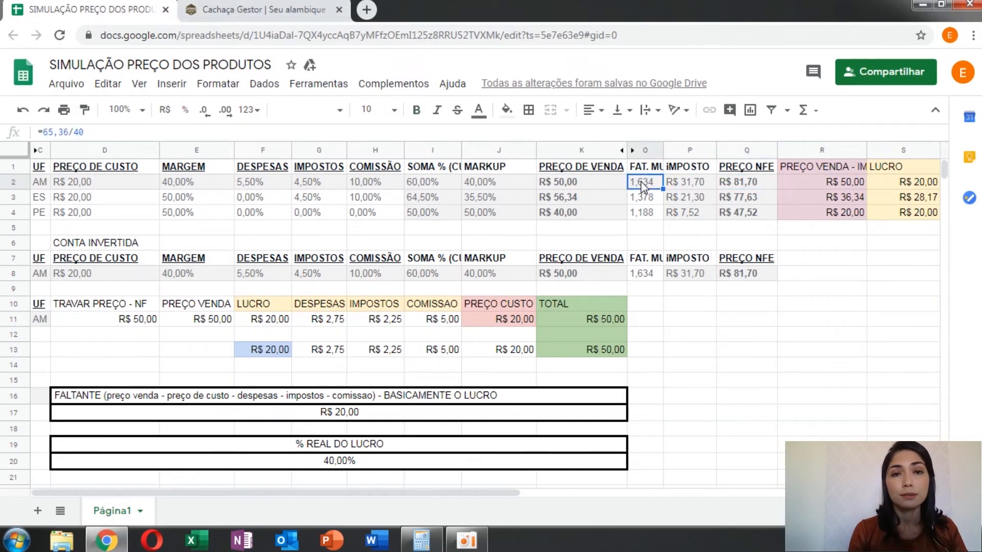
Step: Review AM's PREÇO DE VENDA in K2 and factor in O2, and divide 50 by 1,634 in the Calculator
click(565, 185)
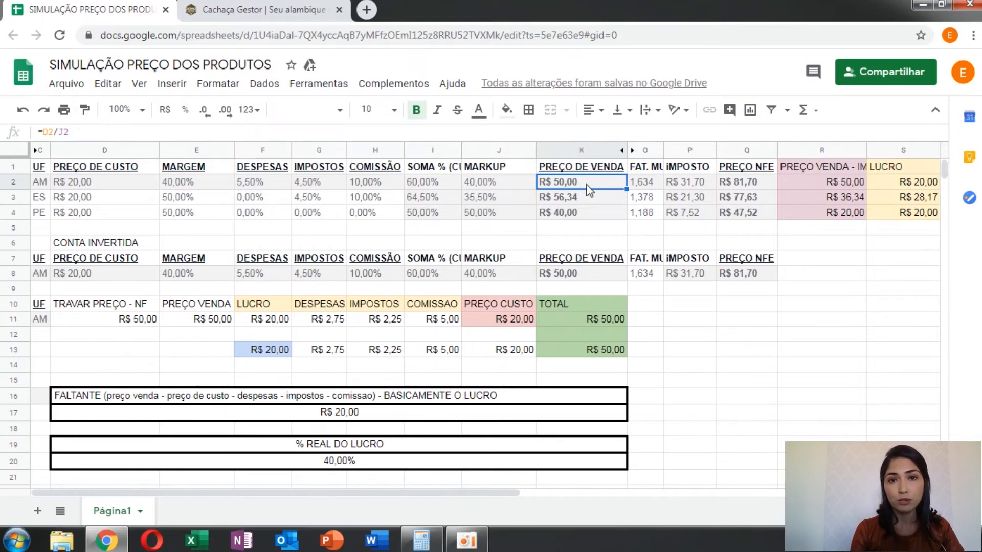
click(639, 185)
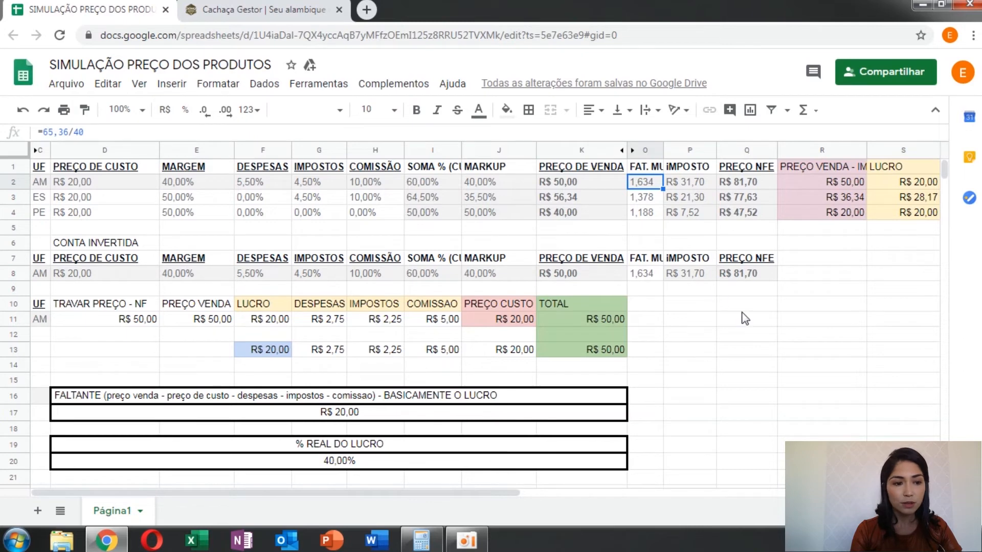
click(425, 546)
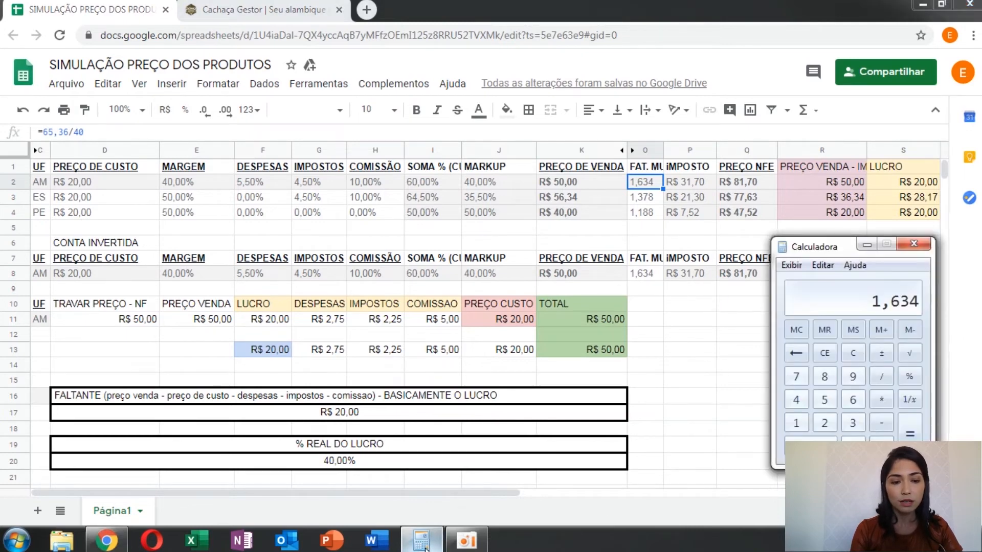
click(853, 353)
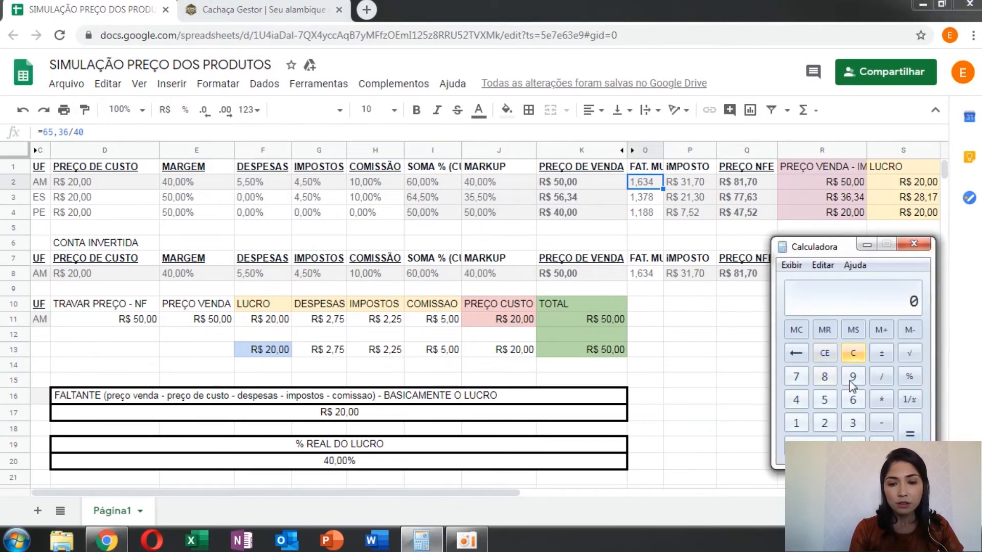
click(825, 400)
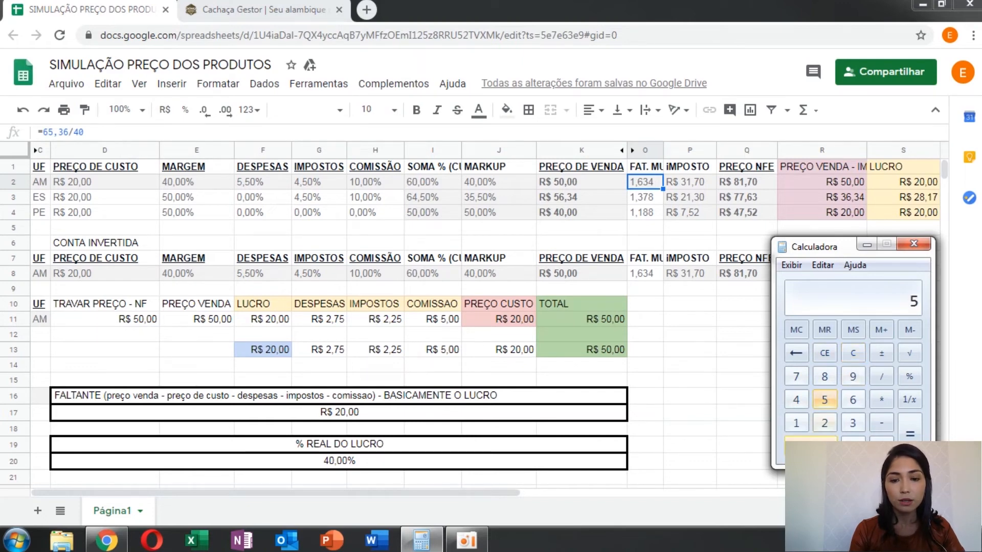
click(810, 446)
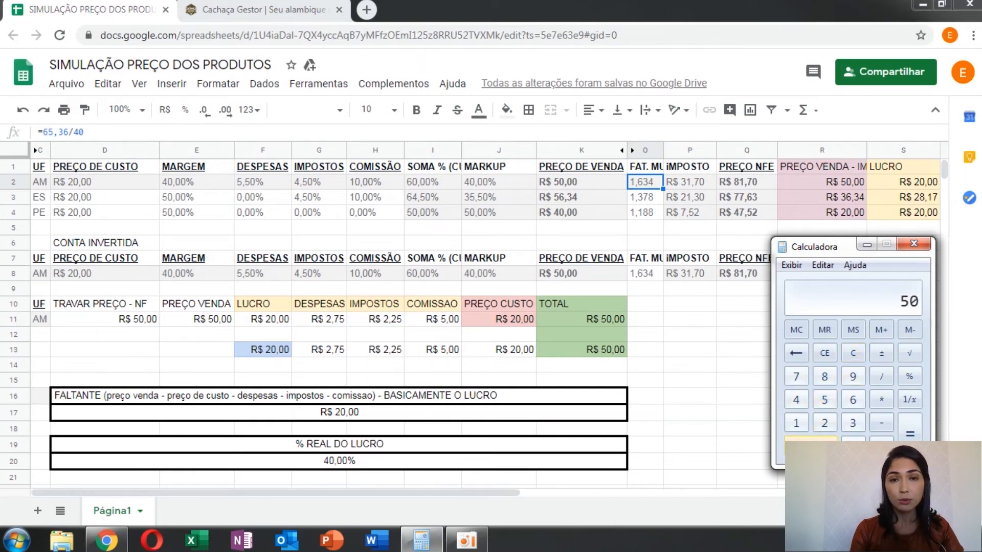
click(885, 376)
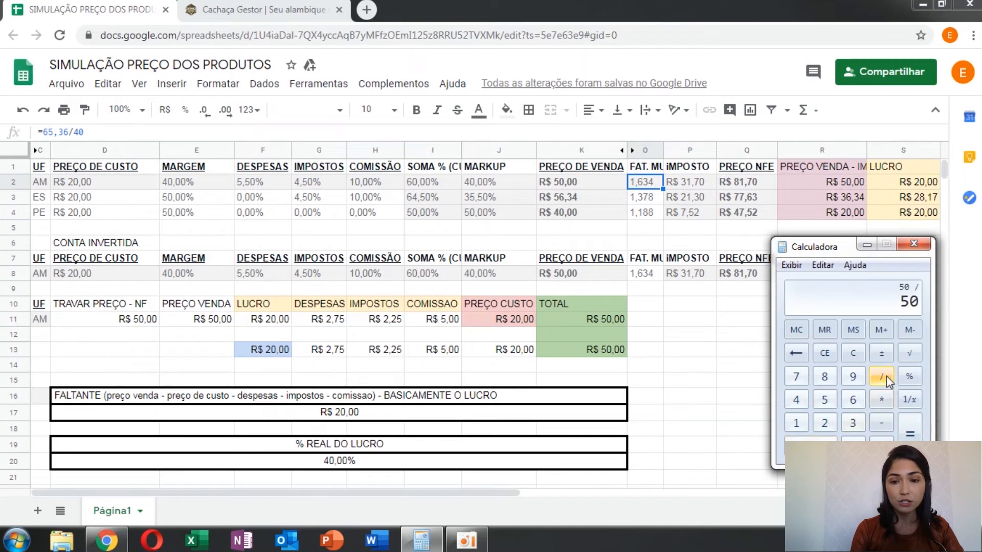
click(797, 424)
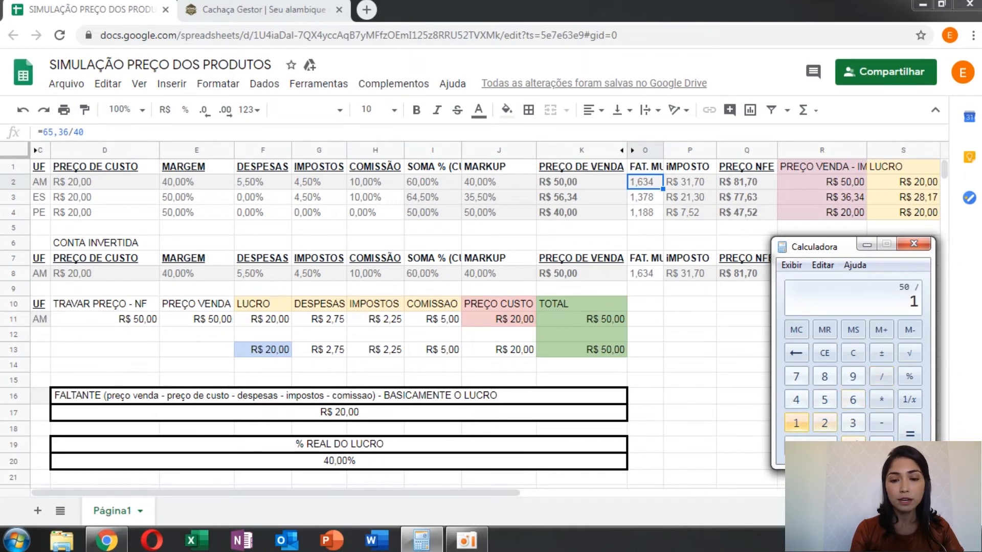
click(853, 440)
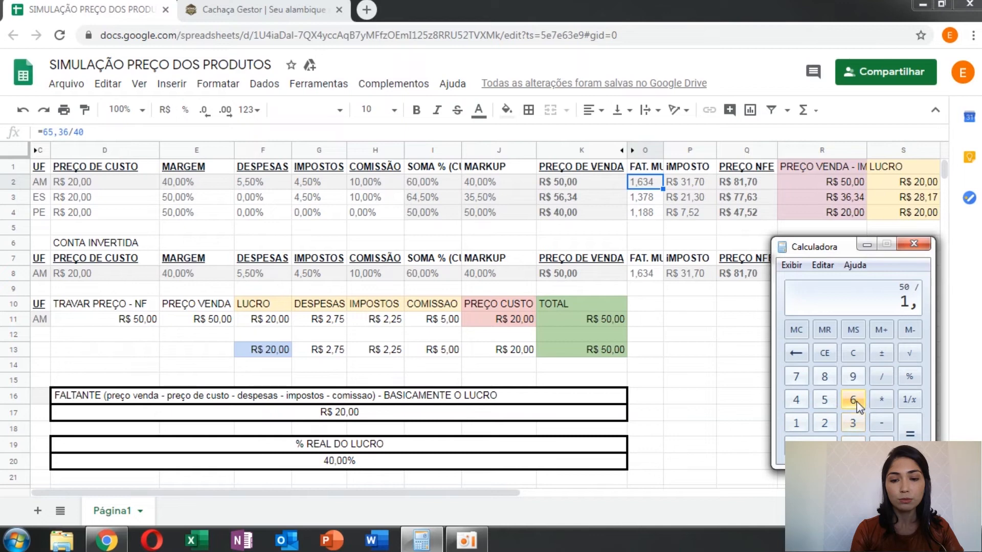
click(857, 401)
click(853, 423)
click(796, 399)
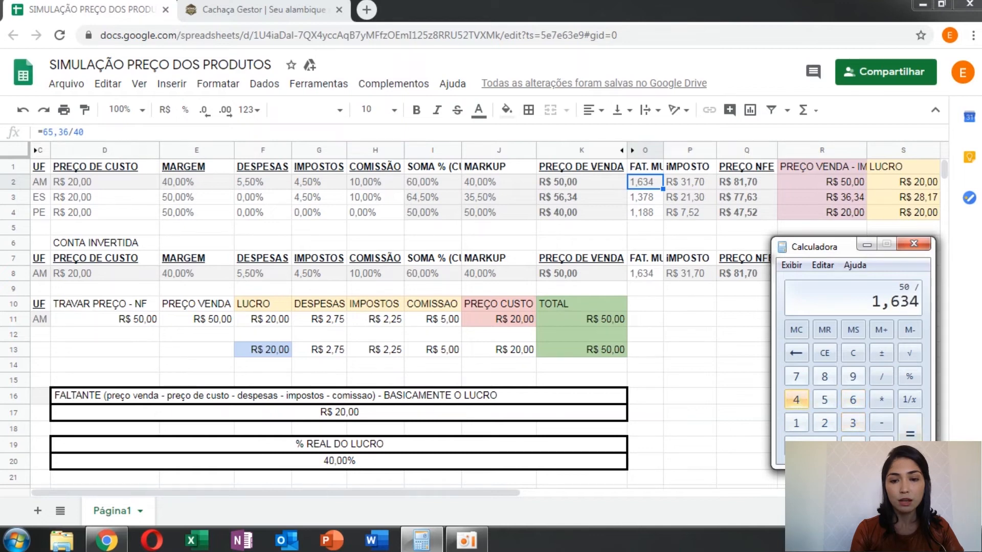
click(909, 432)
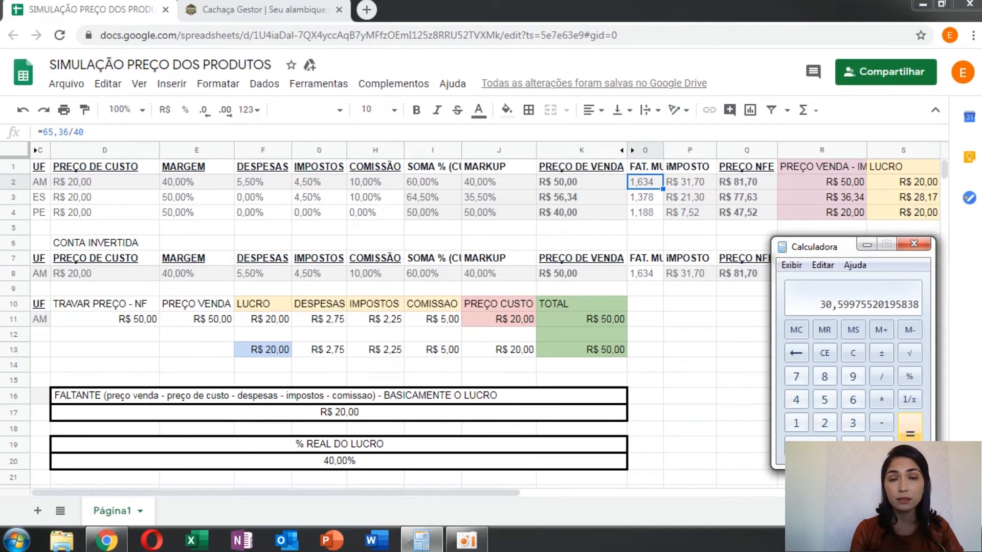
Step: Fill AM's TRAVAR PREÇO - NF cell D11 in the spreadsheet with yellow
click(722, 403)
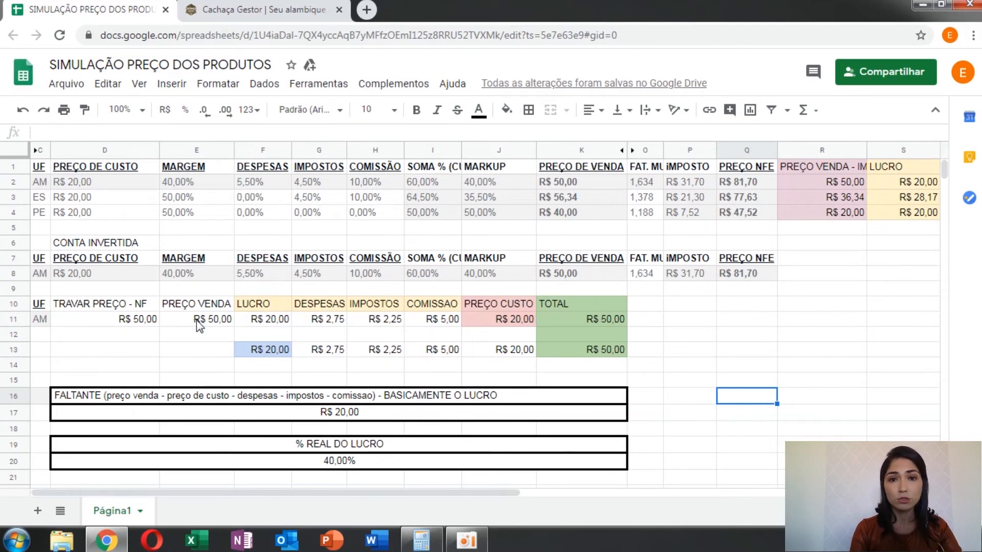
click(115, 324)
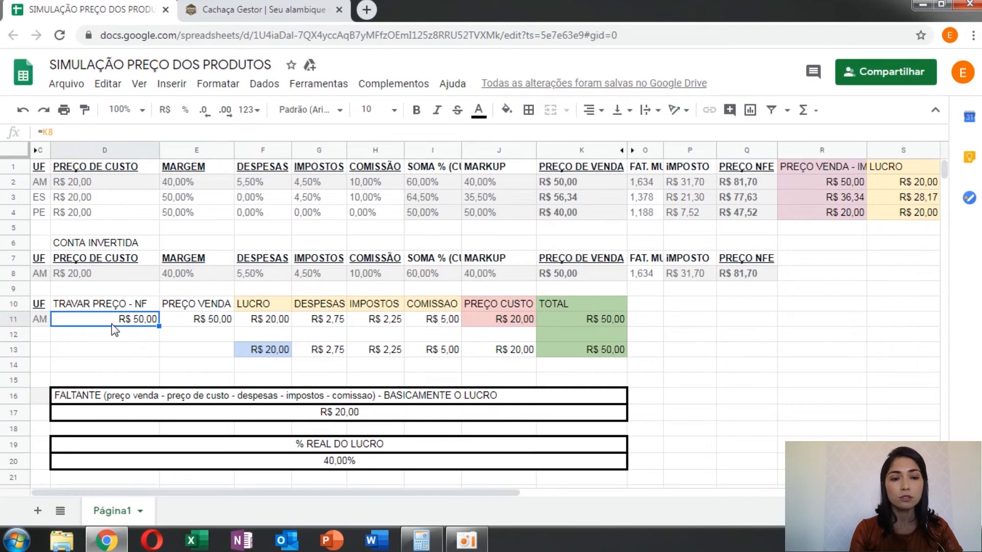
click(506, 109)
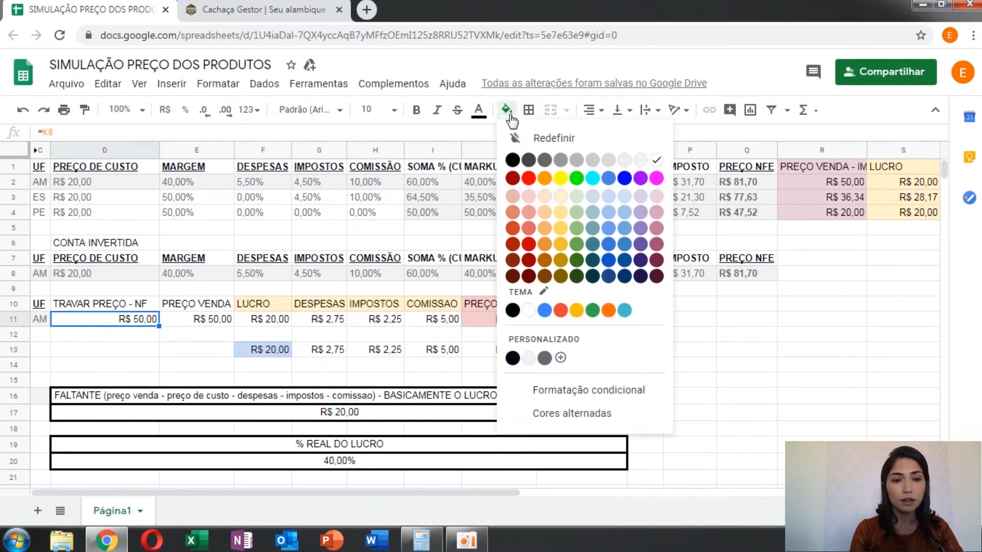
click(560, 178)
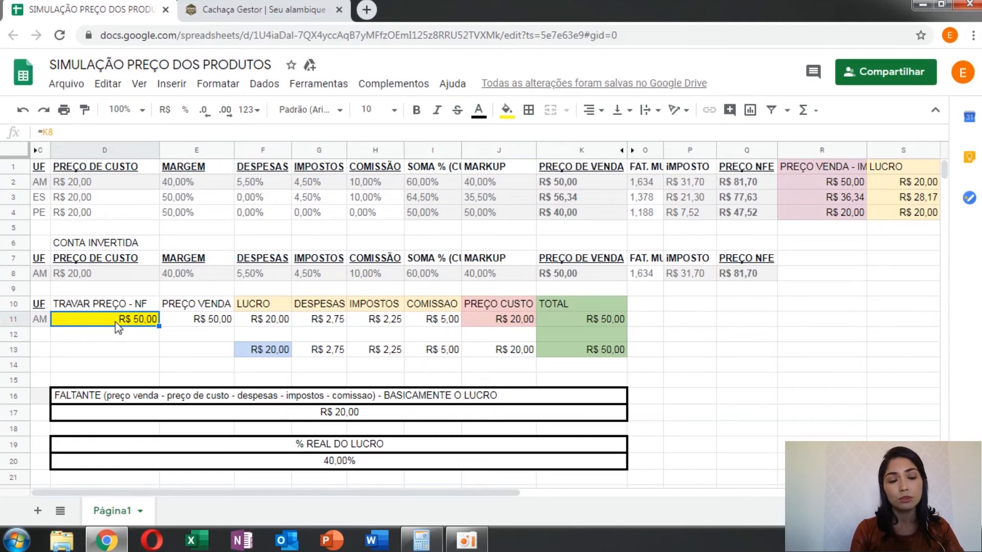
Step: Recheck the division result in the Calculator and set AM's PREÇO VENDA in cell E11 to 30,60
click(434, 541)
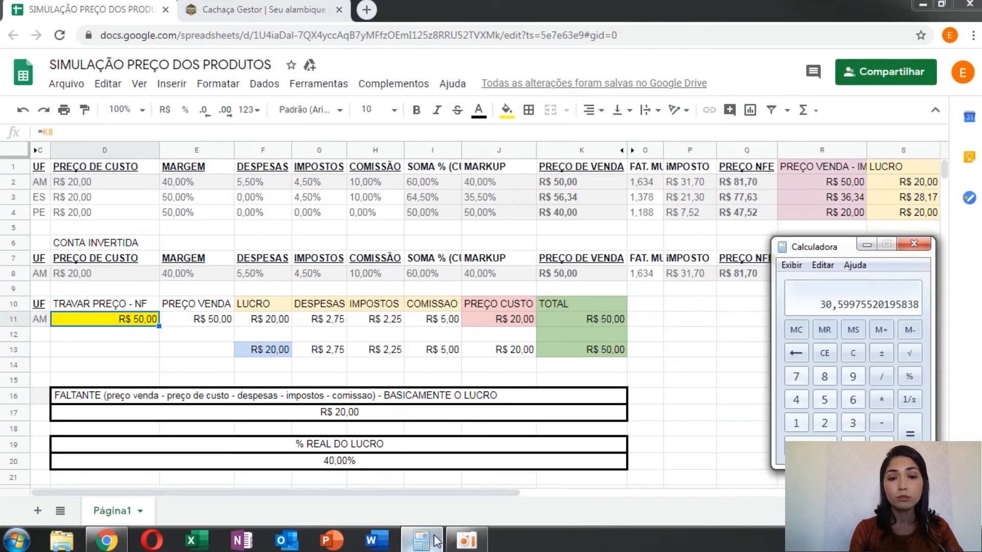
click(190, 321)
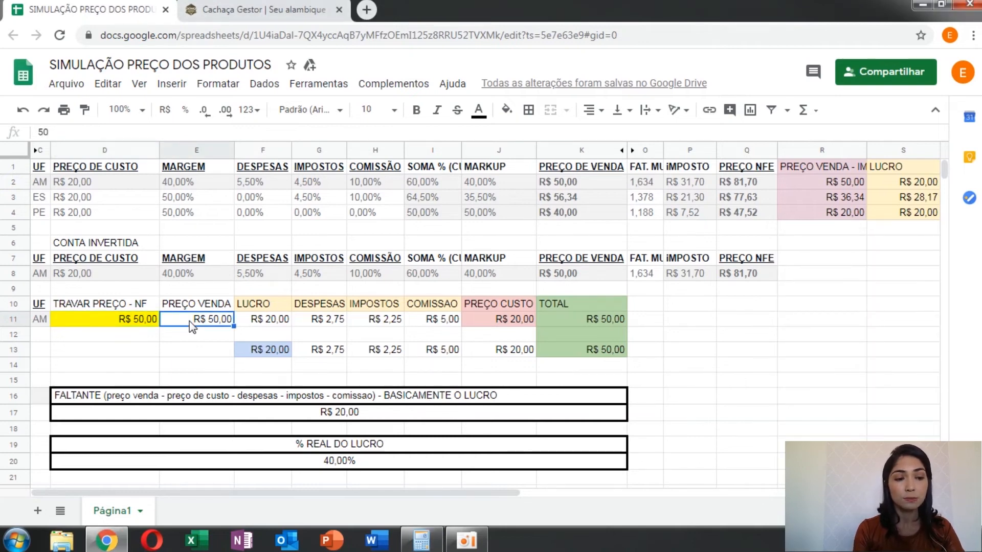
text(30,60)
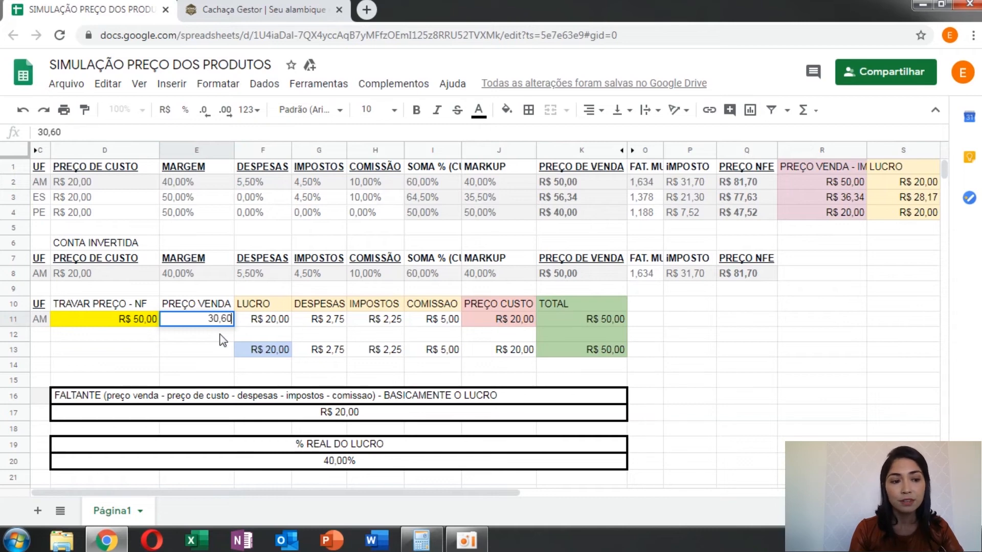
key(Return)
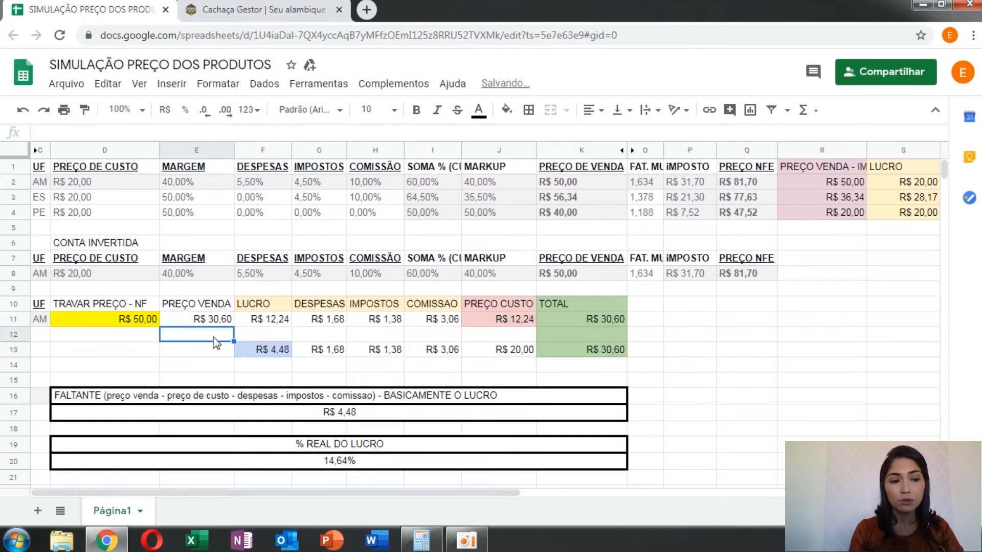
Step: Examine the LUCRO, DESPESAS, IMPOSTOS, COMISSAO and PREÇO CUSTO formulas in row 11 against the PREÇO VENDA and TRAVAR PREÇO - NF cells
click(269, 321)
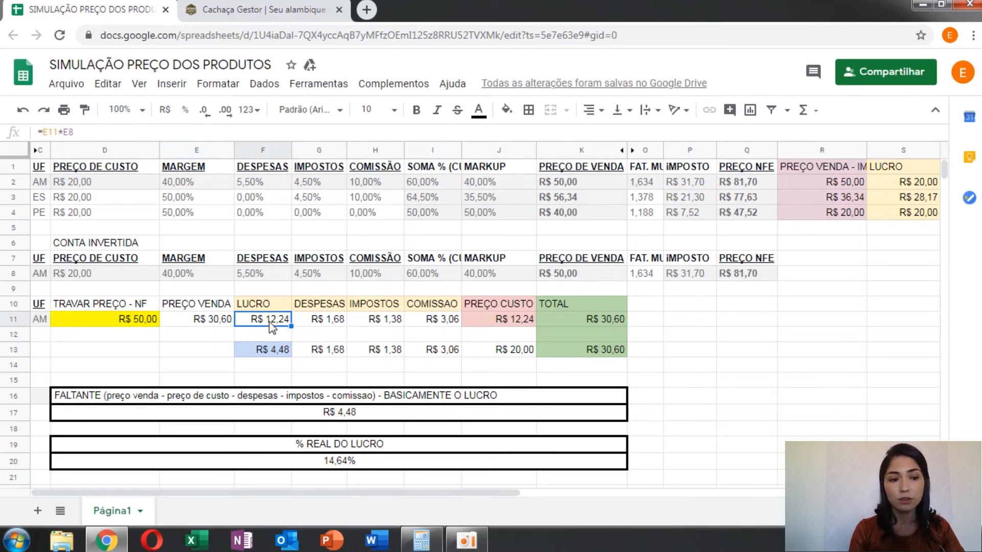
click(318, 322)
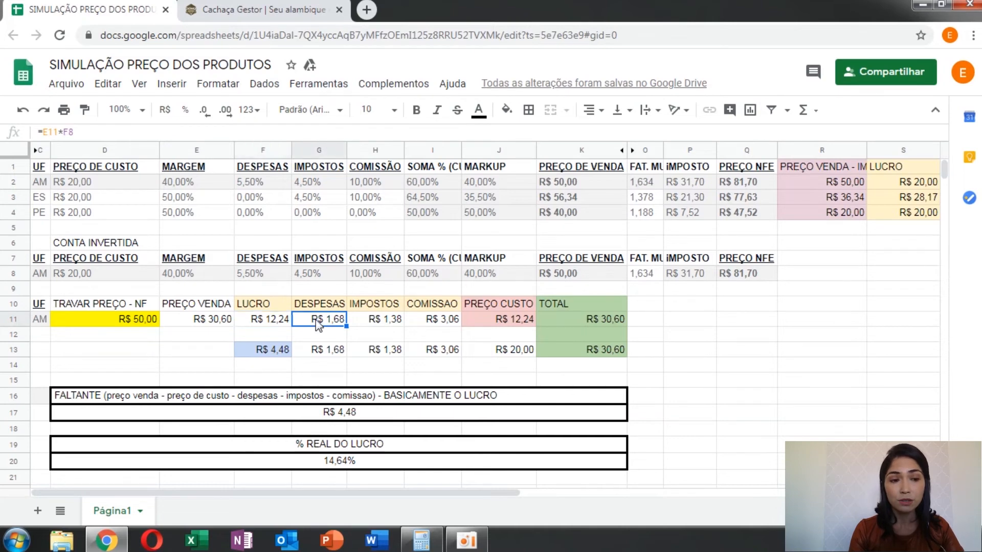
click(384, 320)
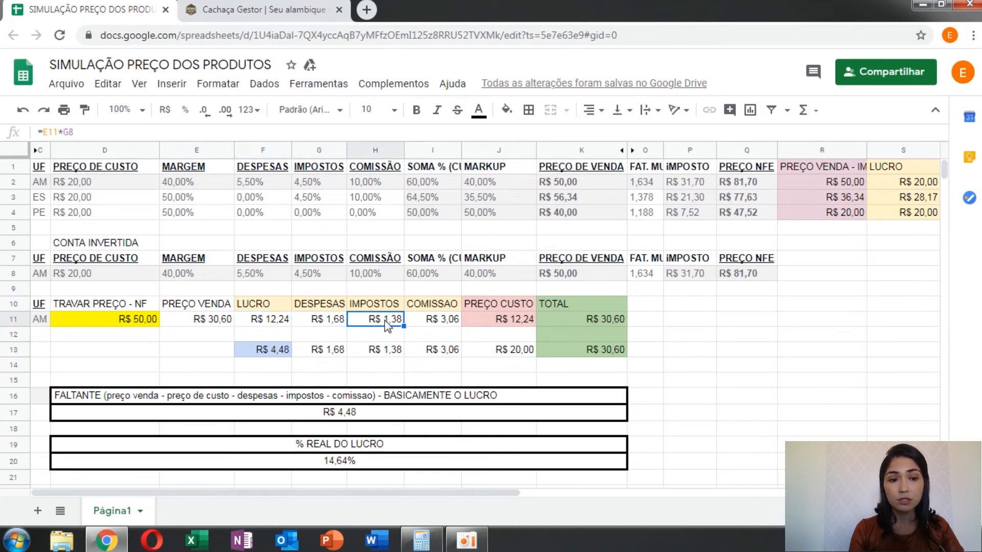
click(419, 321)
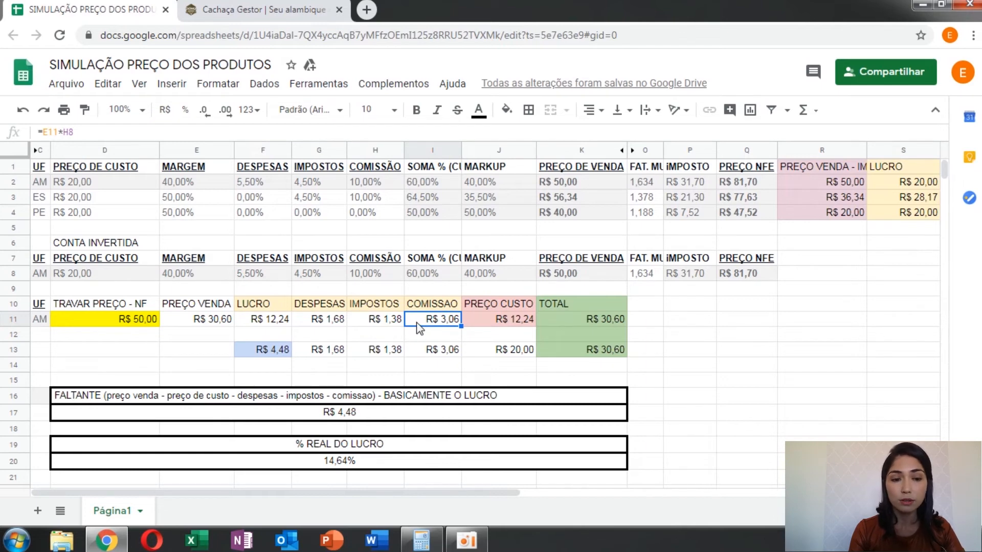
click(194, 324)
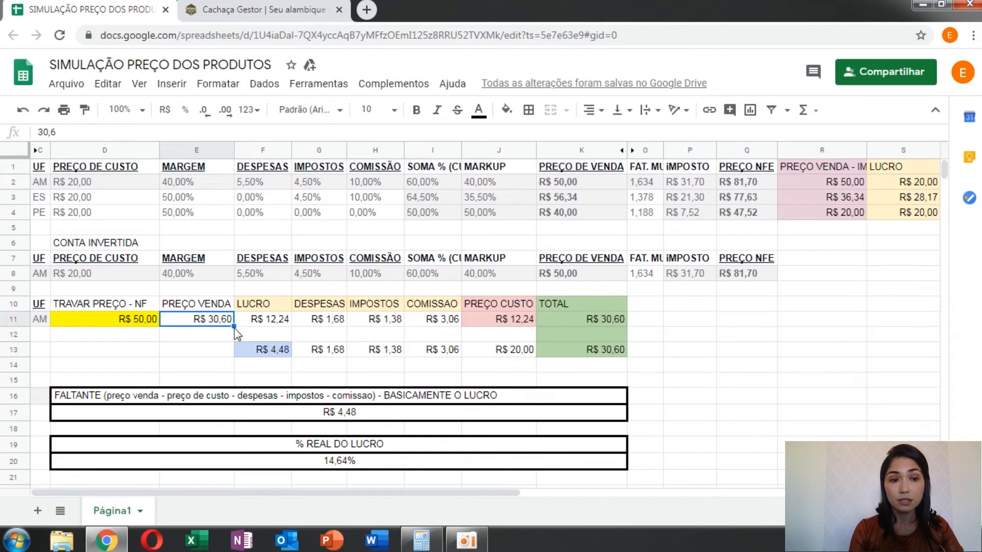
click(474, 321)
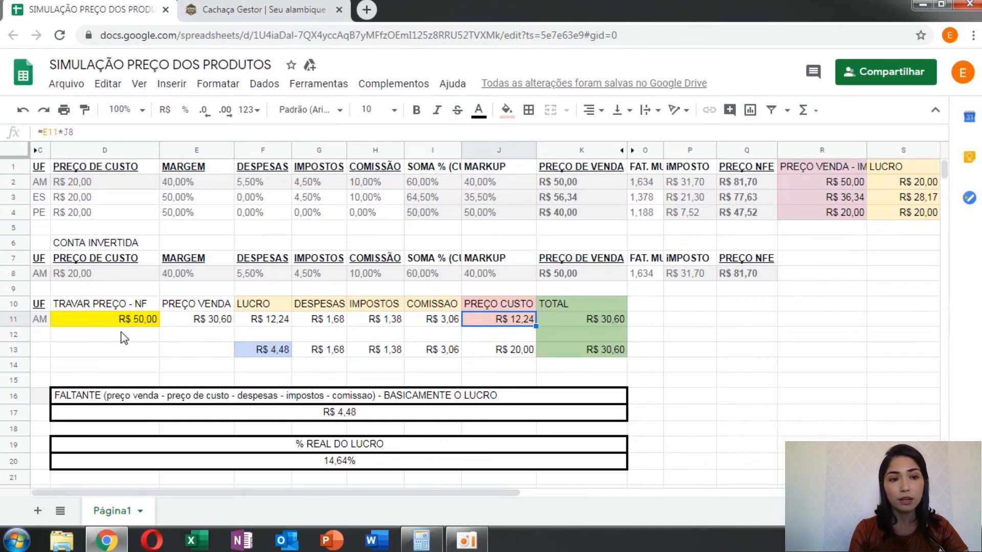
click(103, 320)
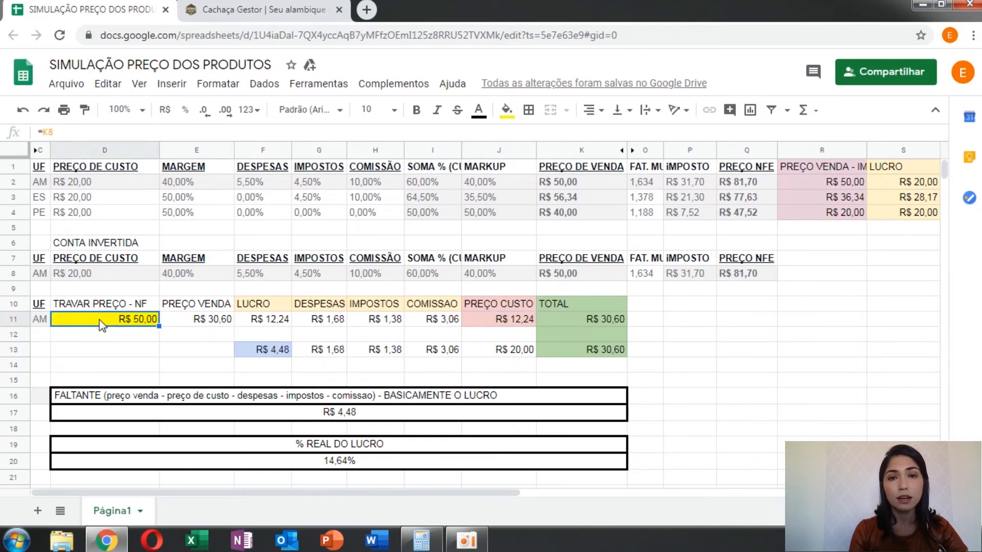
Step: Examine the row 13 breakdown from LUCRO to PREÇO CUSTO against AM's PREÇO CUSTO in J11 and PREÇO VENDA in E11
click(262, 324)
click(264, 355)
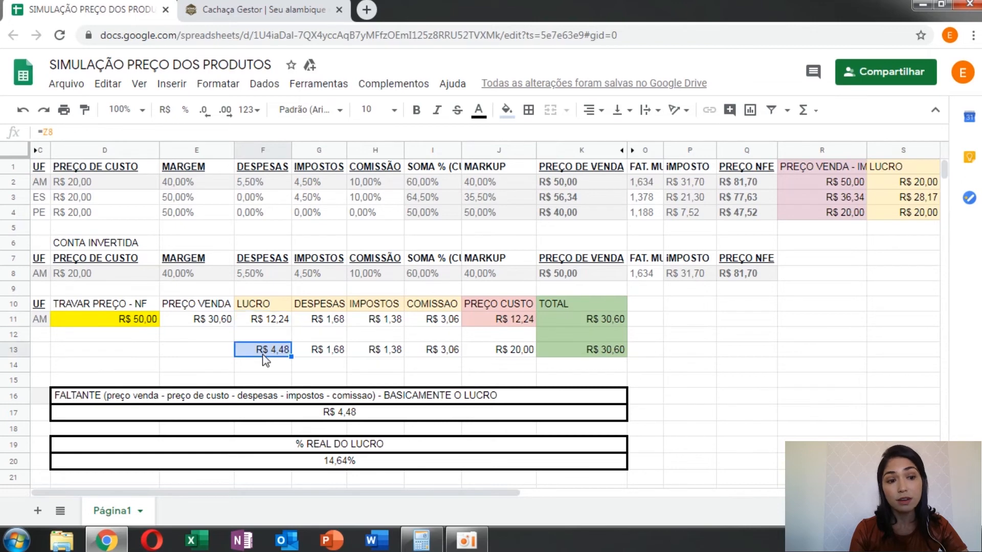
click(326, 352)
click(378, 356)
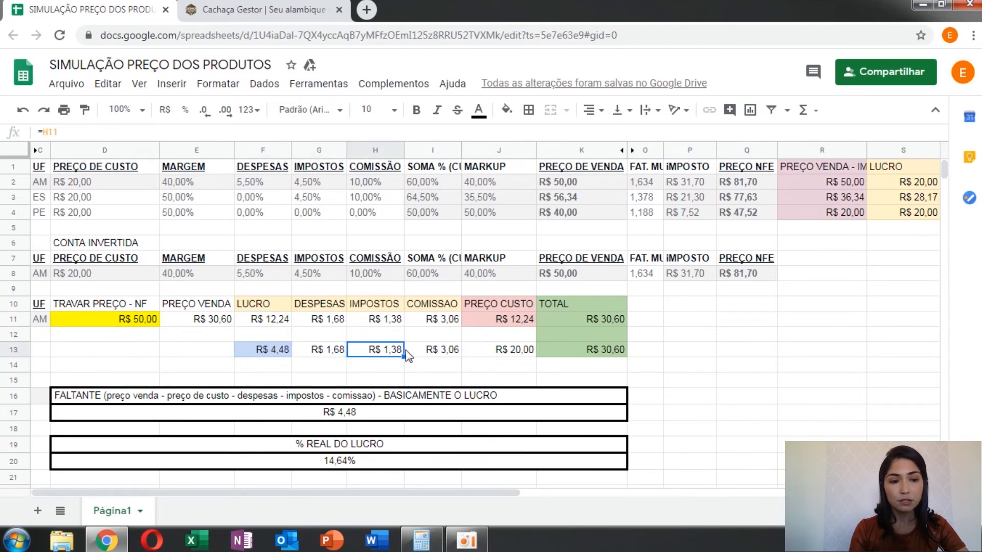
click(428, 352)
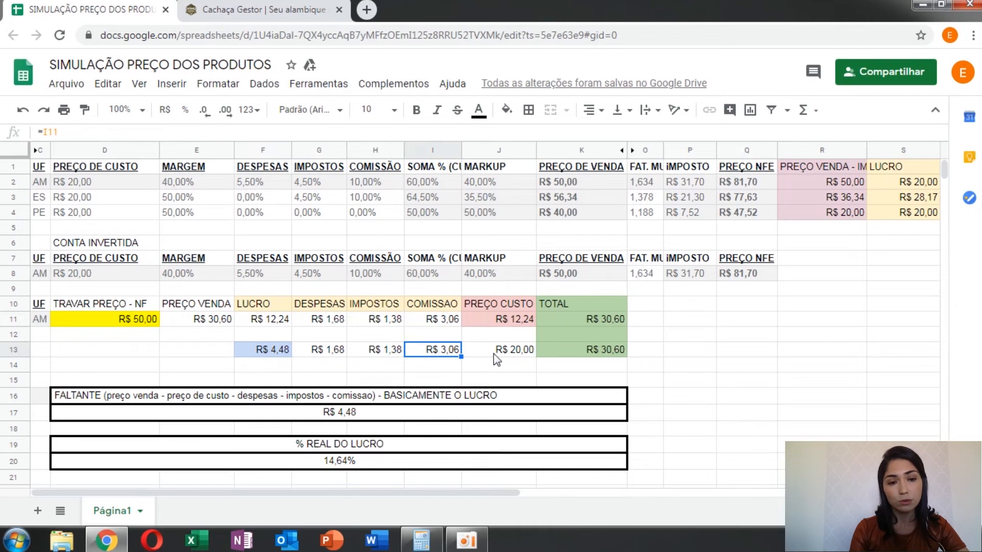
click(510, 352)
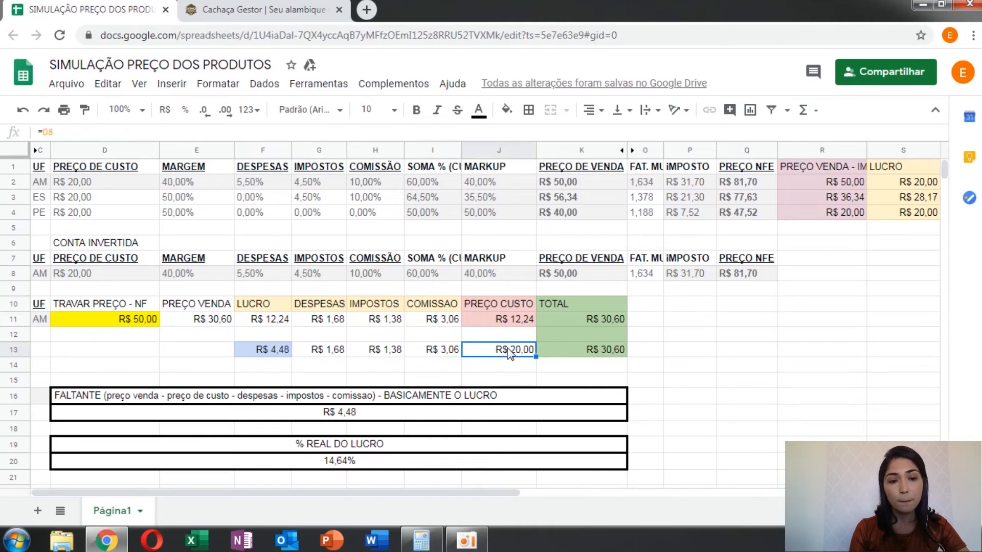
click(496, 322)
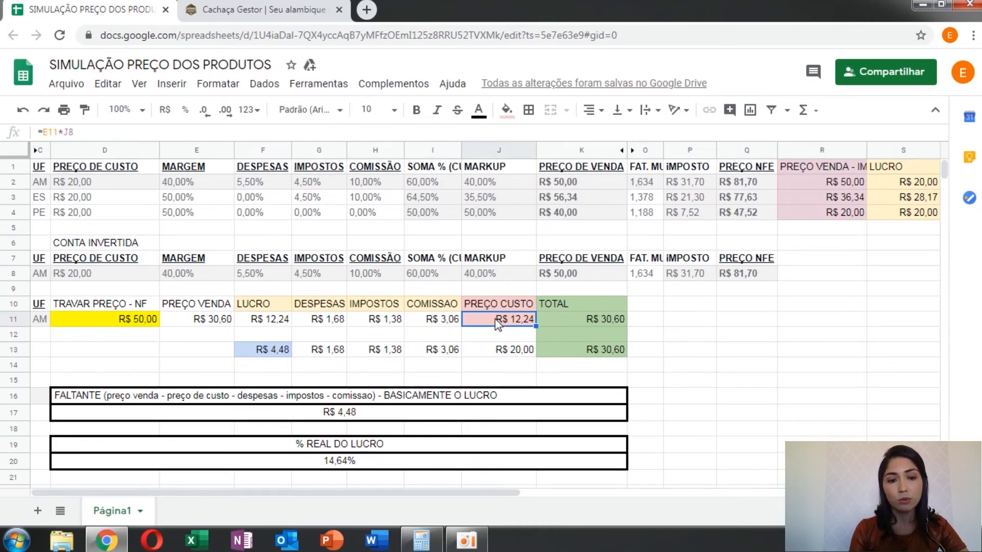
click(207, 326)
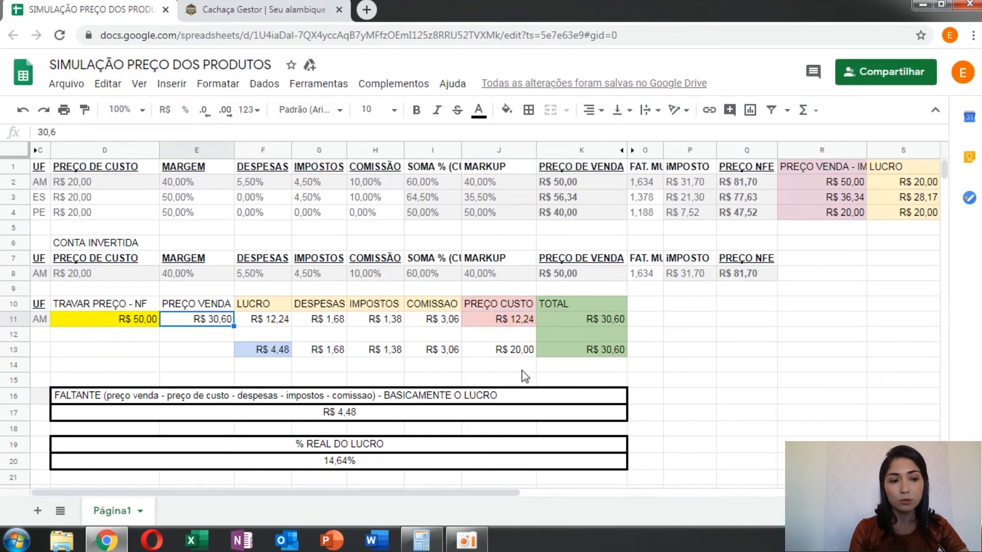
Step: Compare the real product cost in J13 and its row 13 breakdown with the calculated PREÇO CUSTO in J11
click(495, 352)
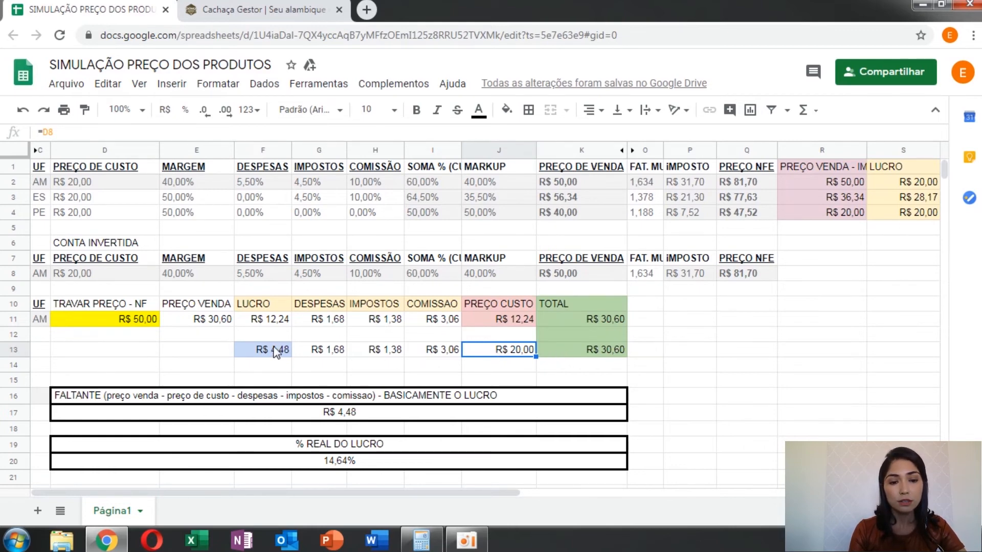
click(321, 353)
drag(321, 353, 376, 353)
drag(272, 349, 496, 356)
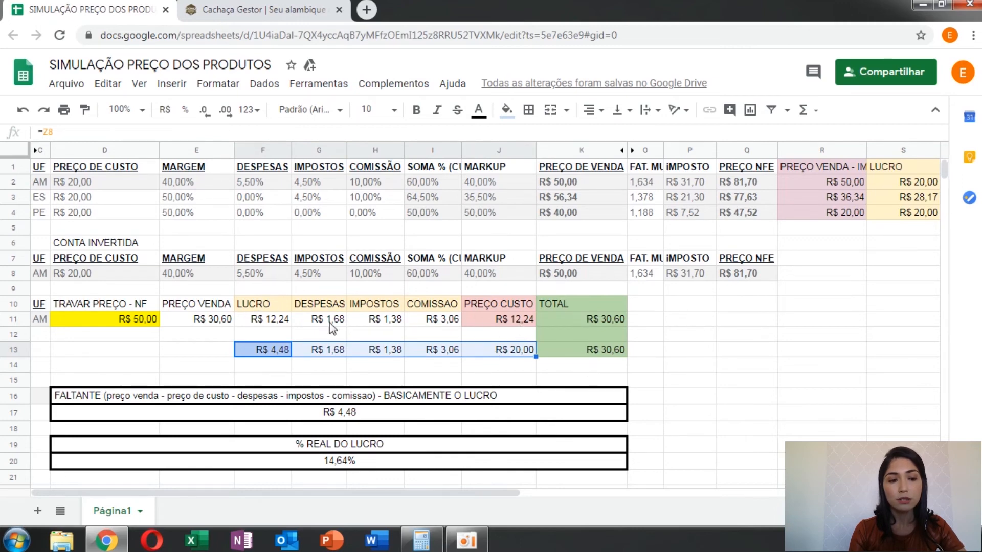
click(494, 340)
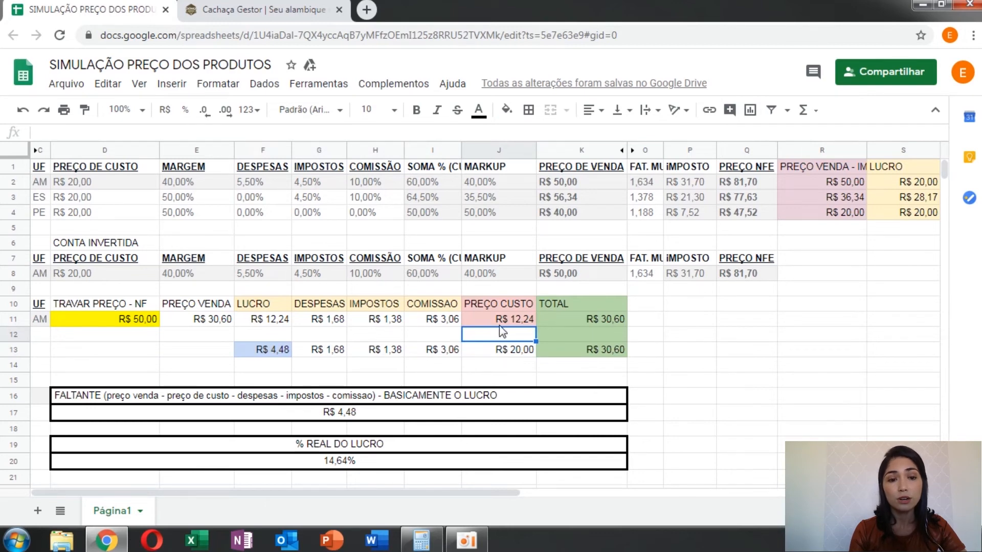
click(498, 323)
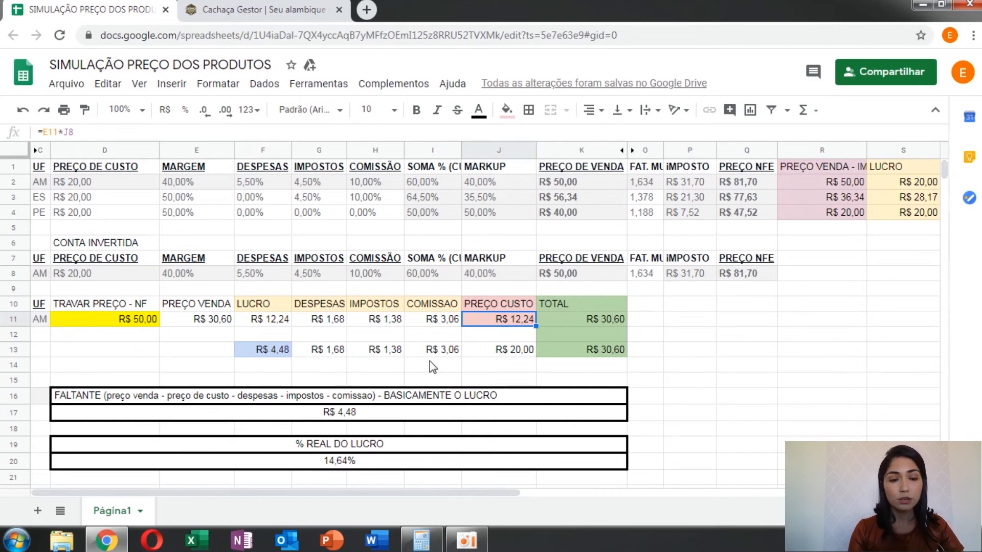
click(499, 352)
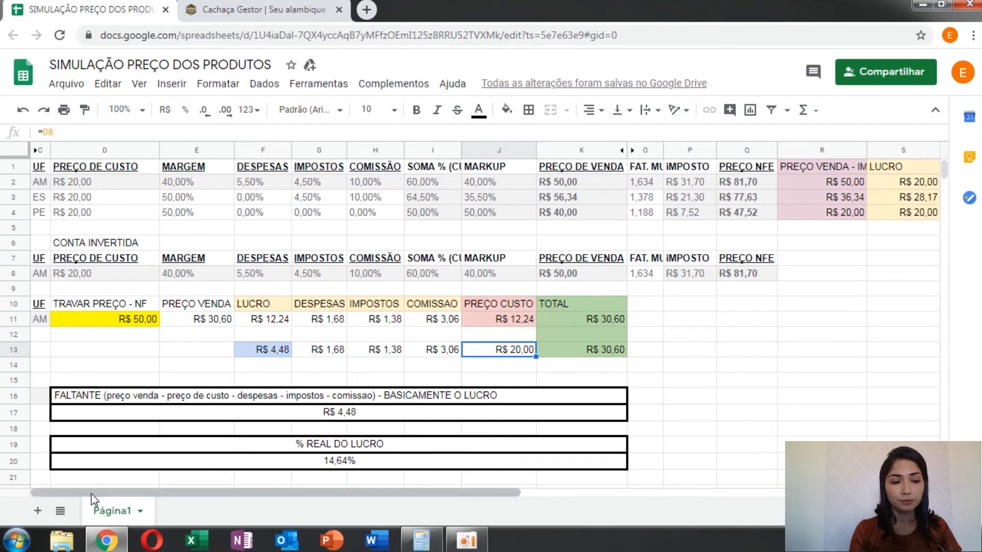
Step: Review AM's original LUCRO in S2 against the FALTANTE result, the product cost in J13 and the % REAL DO LUCRO
drag(91, 493, 372, 511)
click(394, 186)
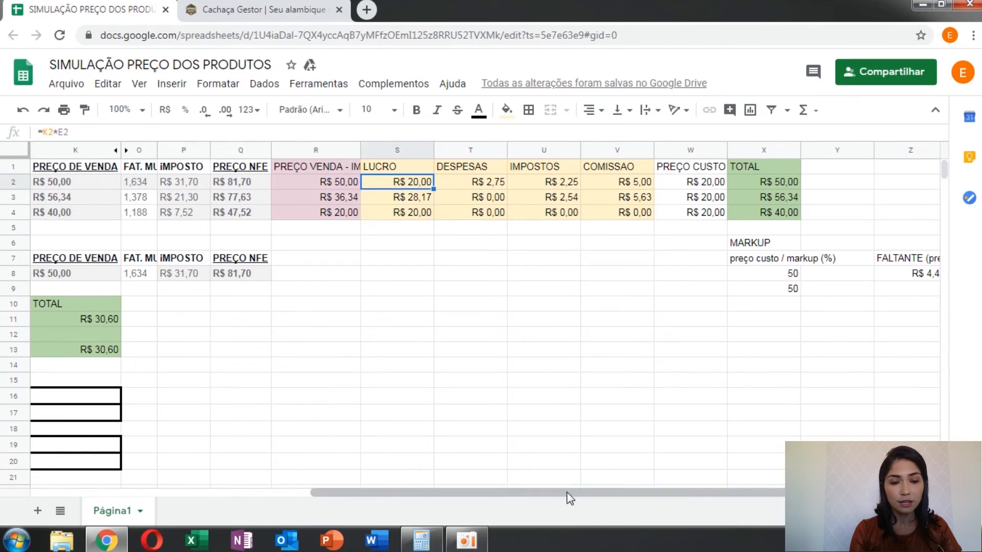
drag(566, 492, 211, 494)
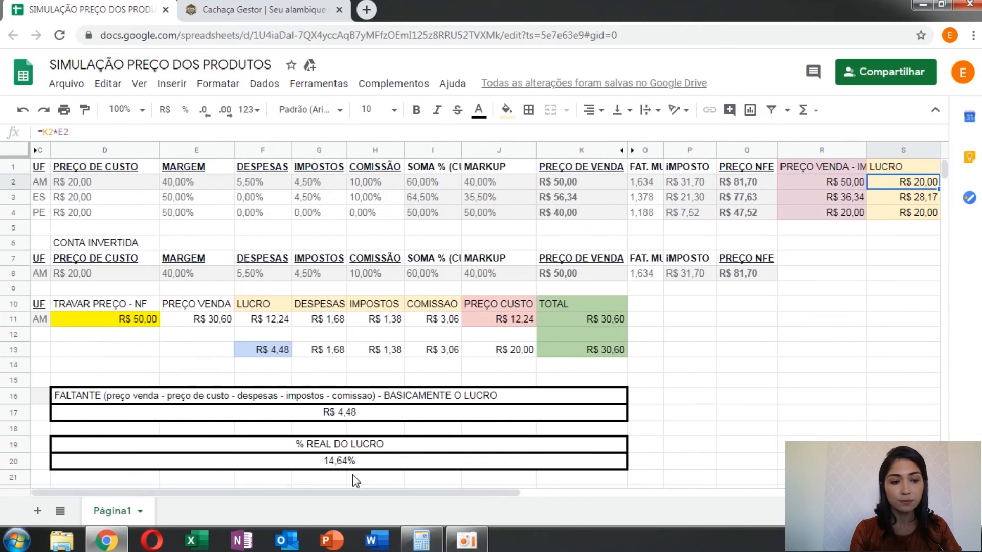
click(347, 417)
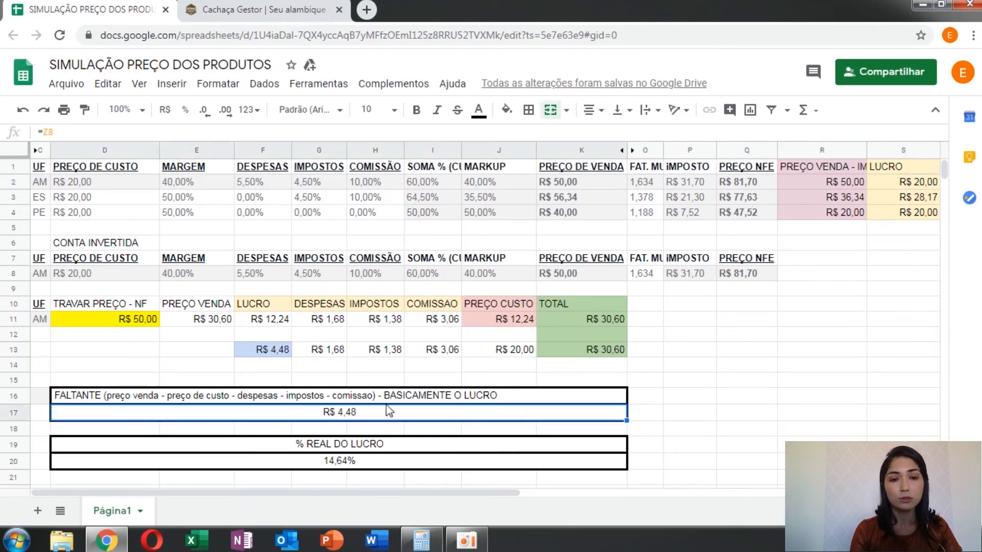
click(479, 353)
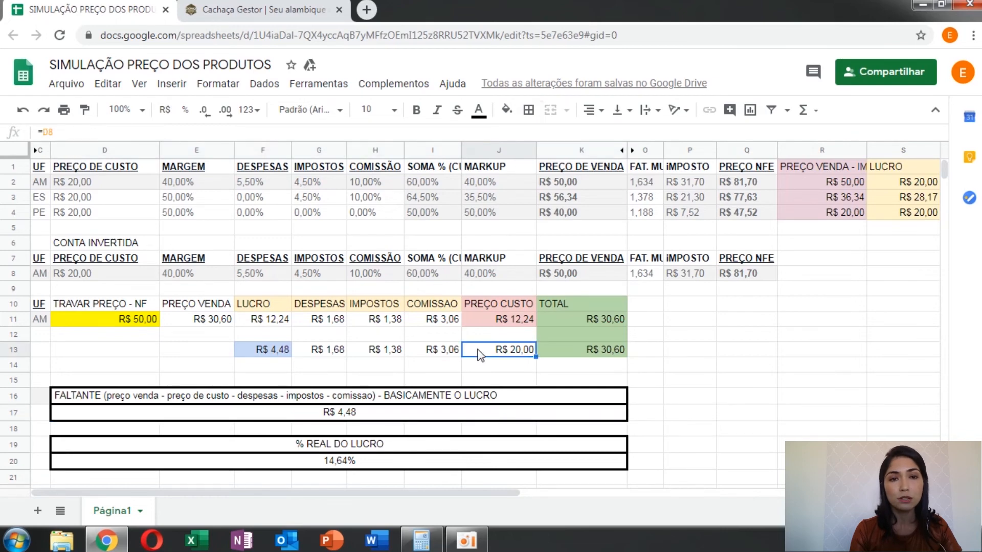
click(306, 467)
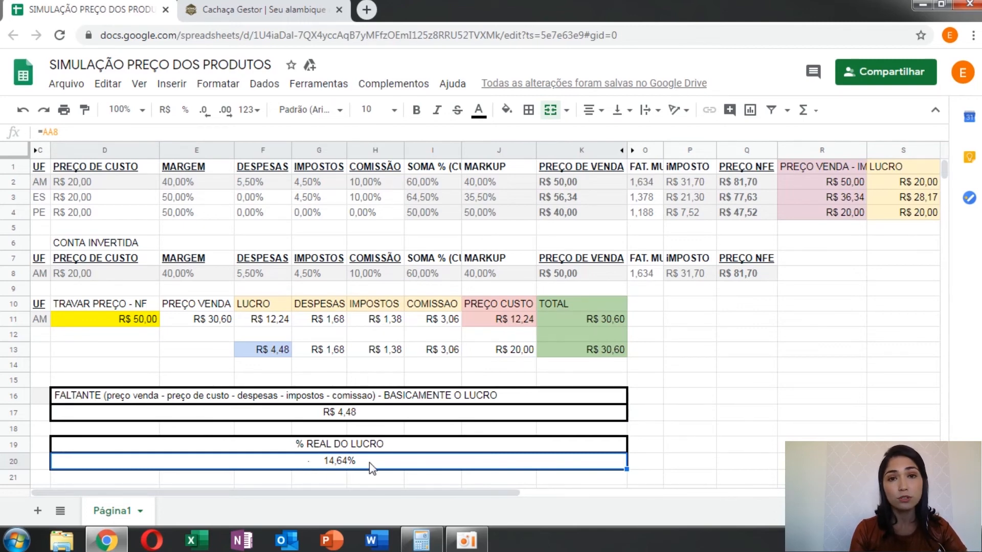
Step: Review AM's TRAVAR PREÇO - NF, the MARGEM values for AM and ES, and the FALTANTE result
click(94, 289)
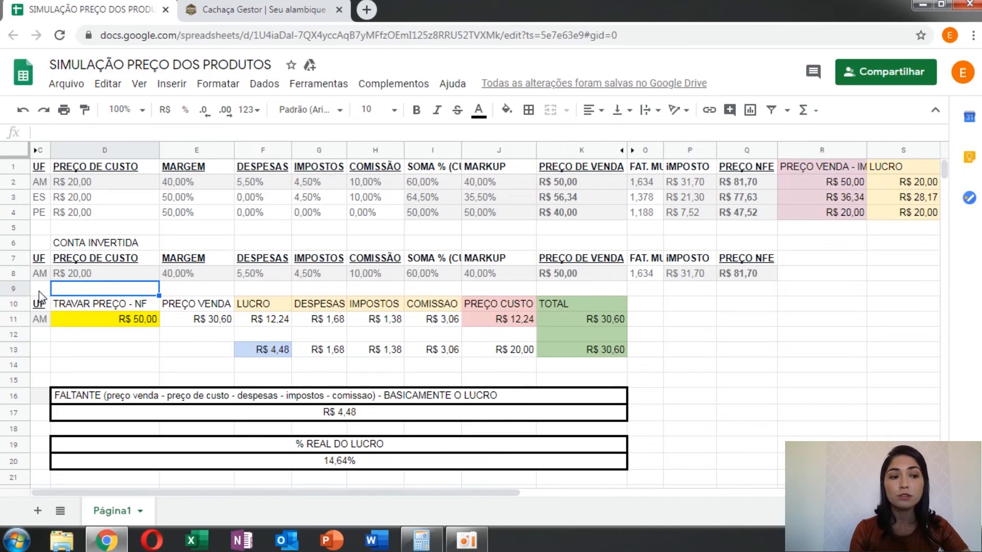
click(105, 321)
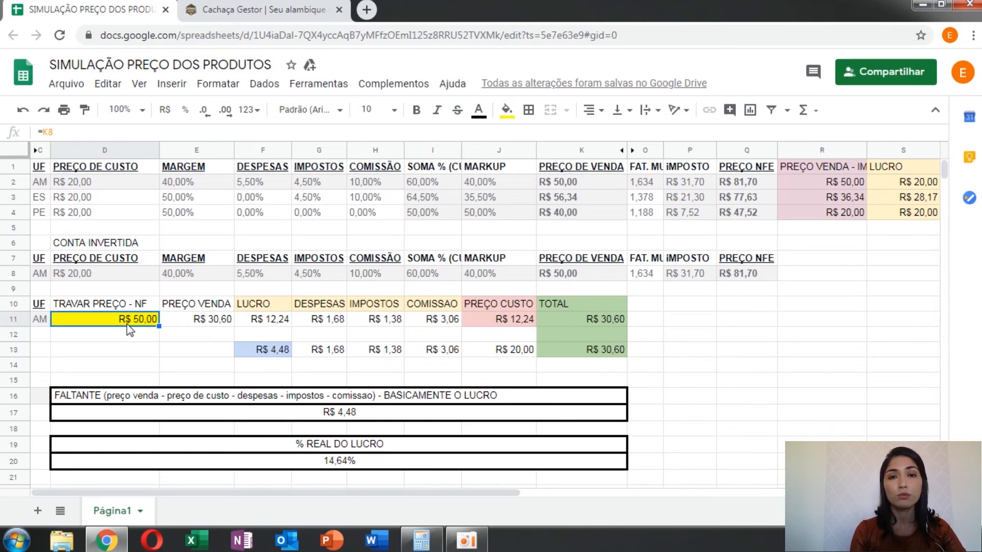
click(187, 183)
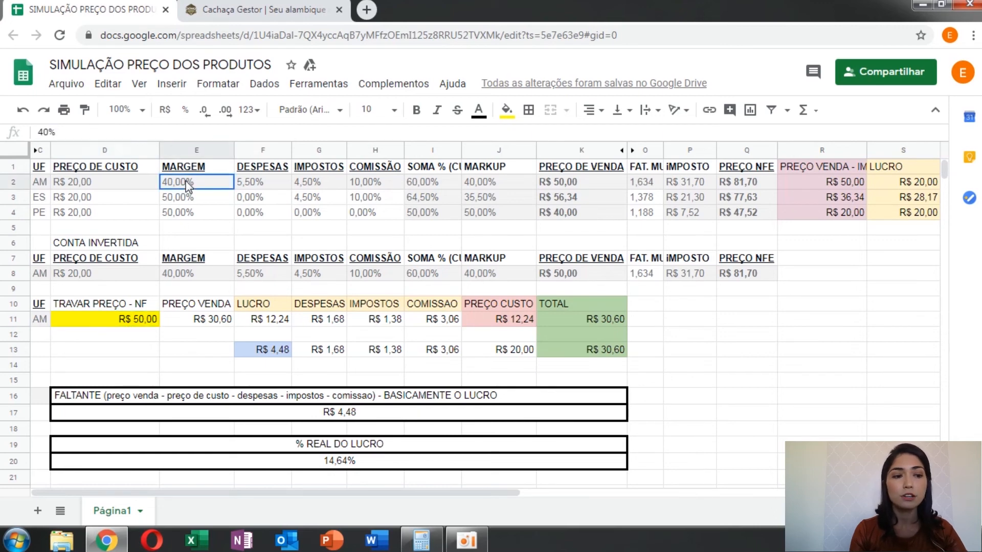
click(204, 205)
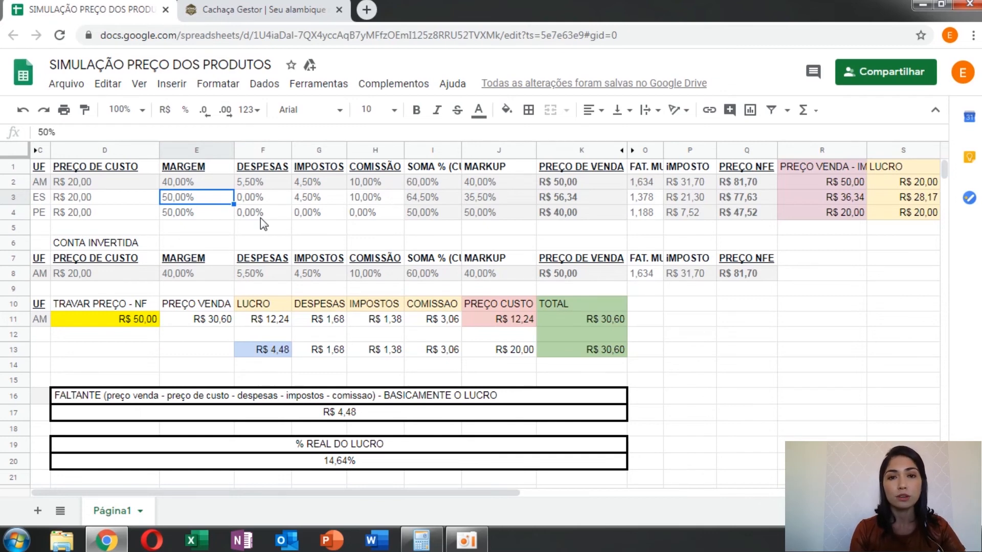
click(350, 415)
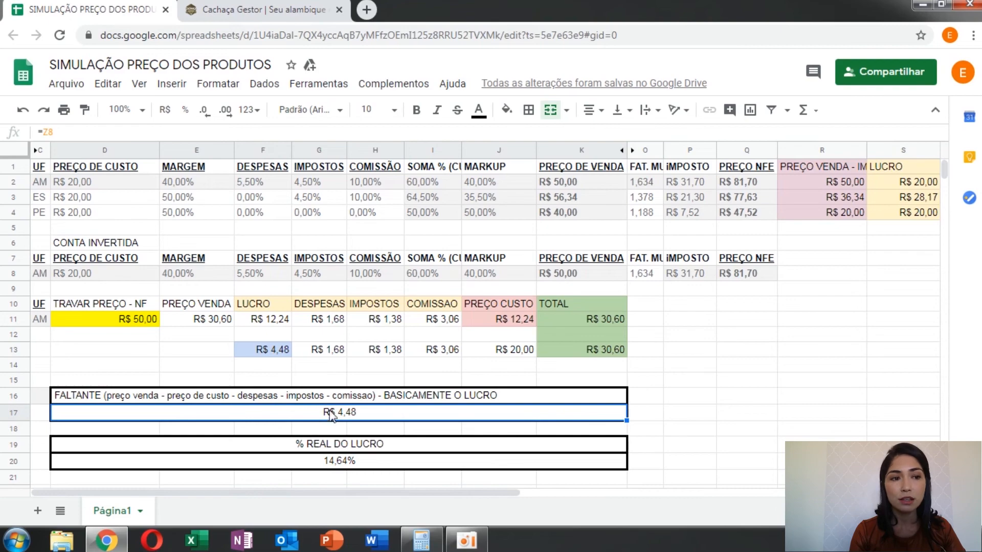
Step: Switch to Cachaça Gestor and filter the CACHAÇA MR PRATA price table by the BAR E RESTAURANTE client type
click(254, 5)
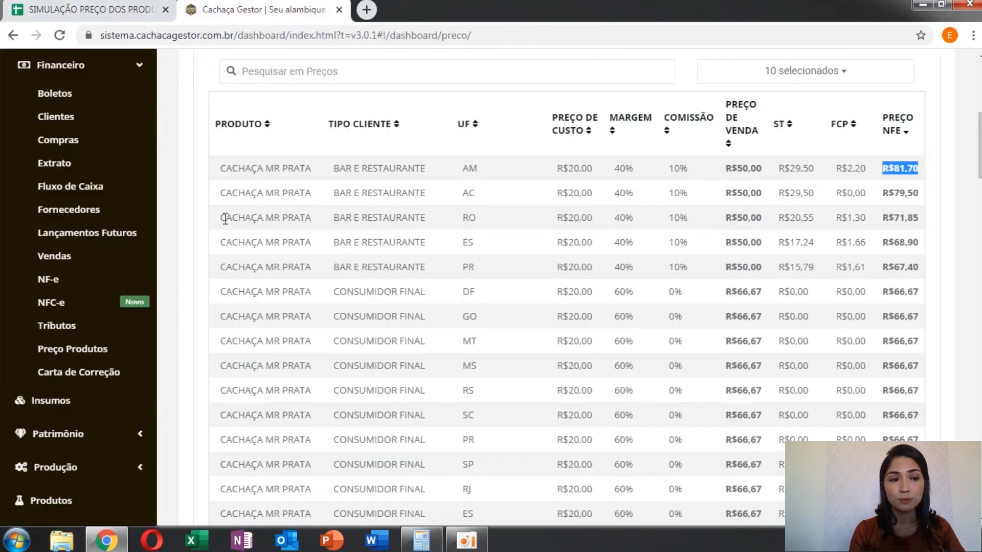
scroll(185, 238, up, 4)
scroll(185, 239, up, 3)
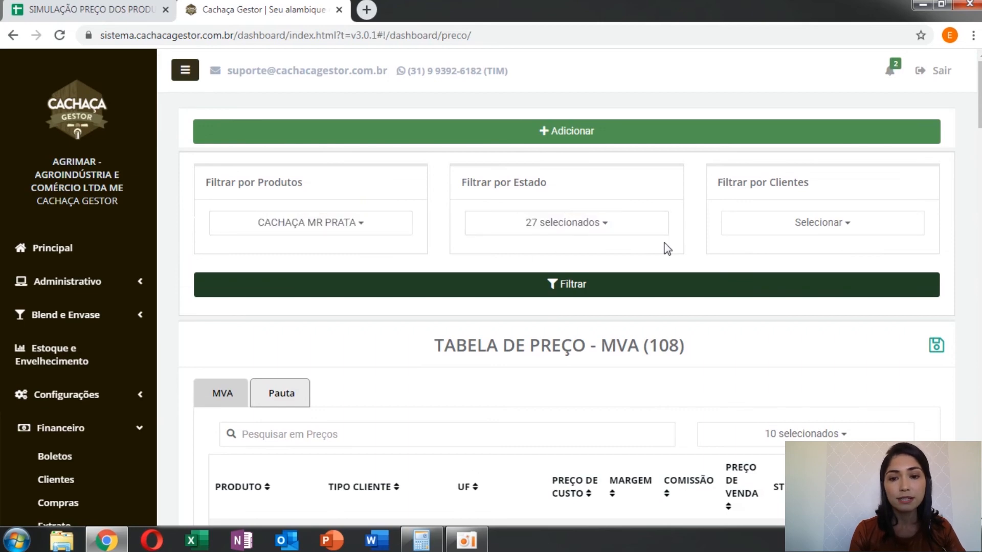
click(867, 235)
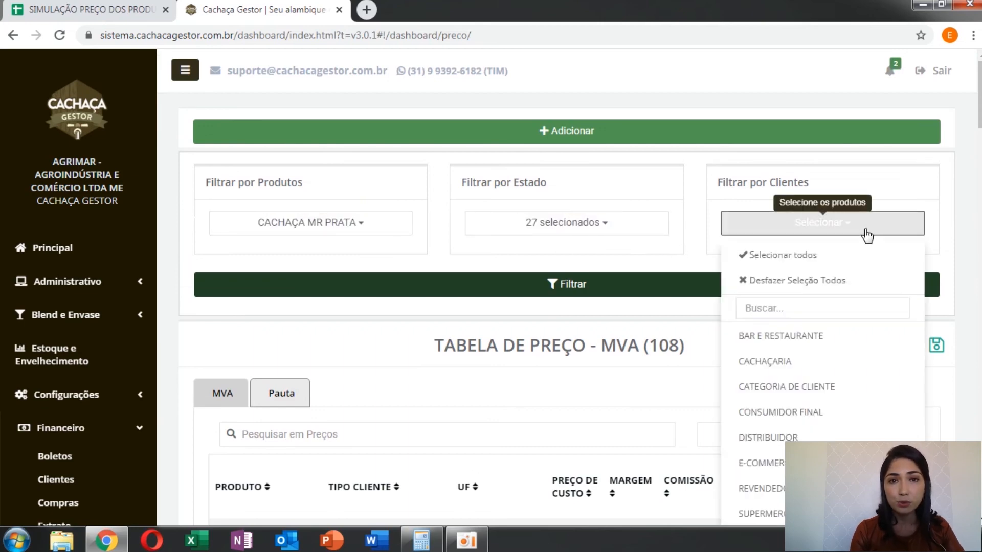
click(774, 335)
click(586, 289)
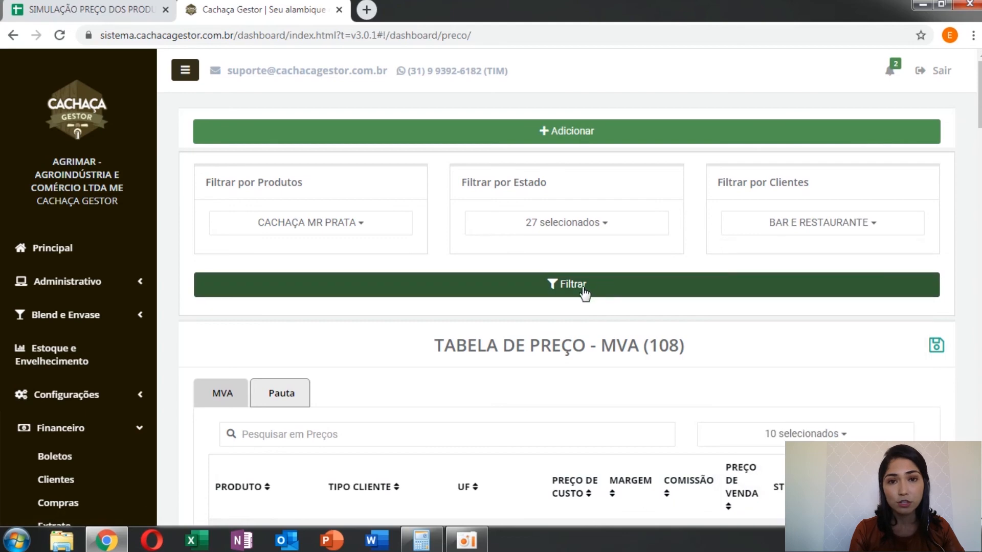
click(583, 289)
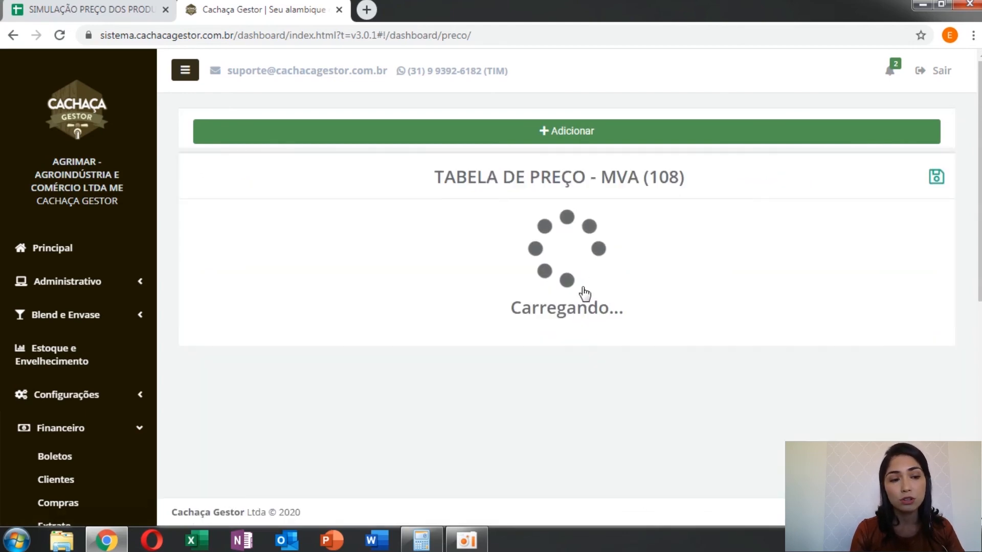
Step: Examine the filtered BAR E RESTAURANTE price table, comparing the ST, FCP and PREÇO NFE values across states
scroll(179, 325, down, 5)
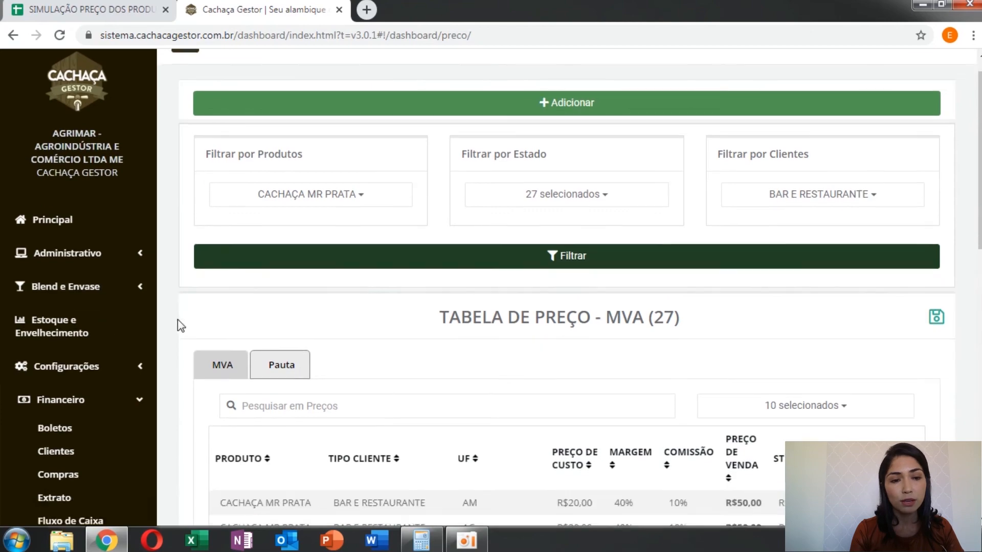
scroll(179, 325, down, 3)
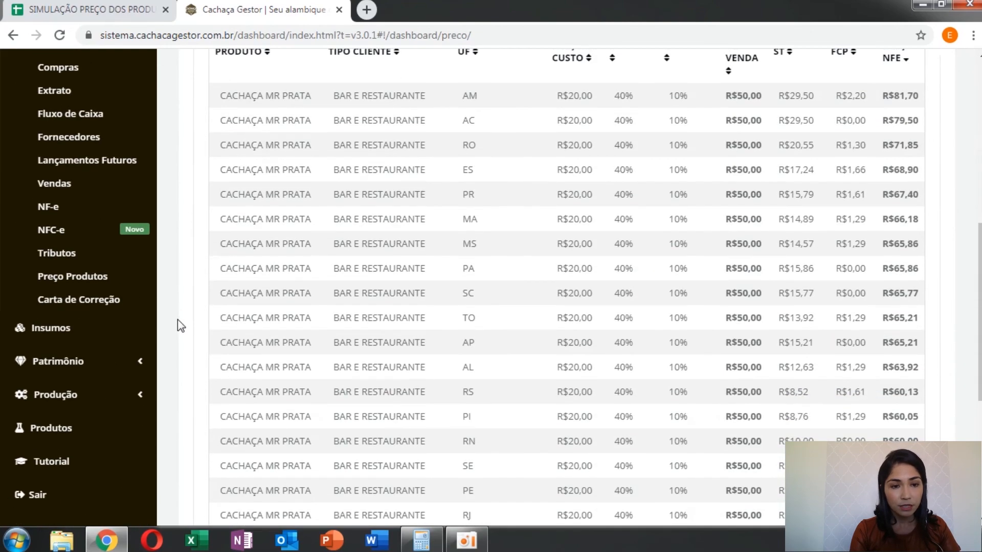
scroll(179, 325, up, 1)
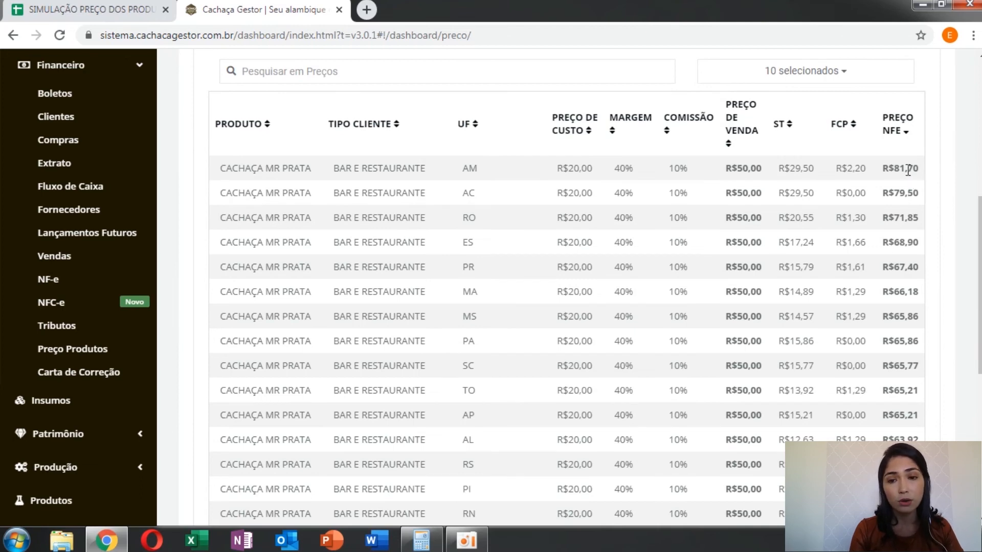
drag(882, 169, 915, 169)
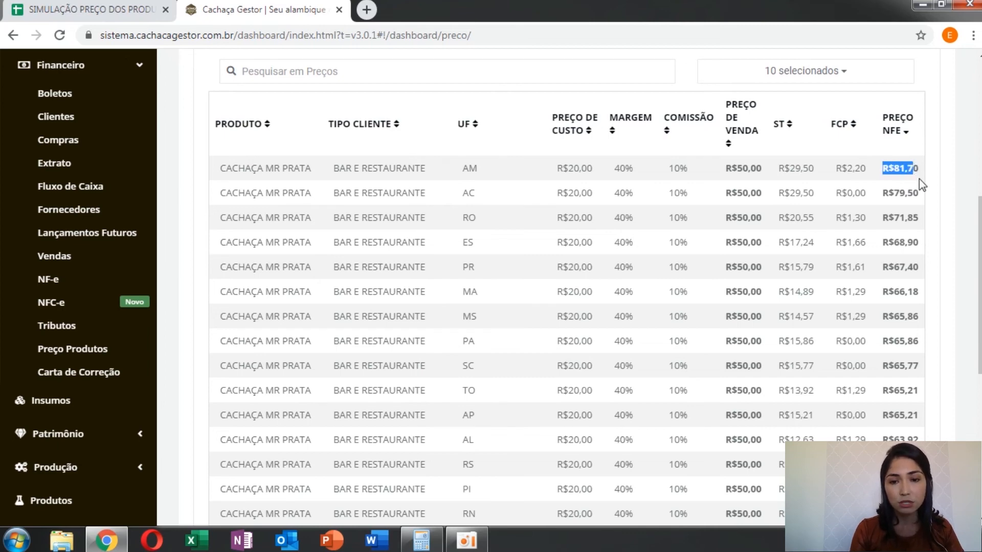
drag(779, 193, 856, 225)
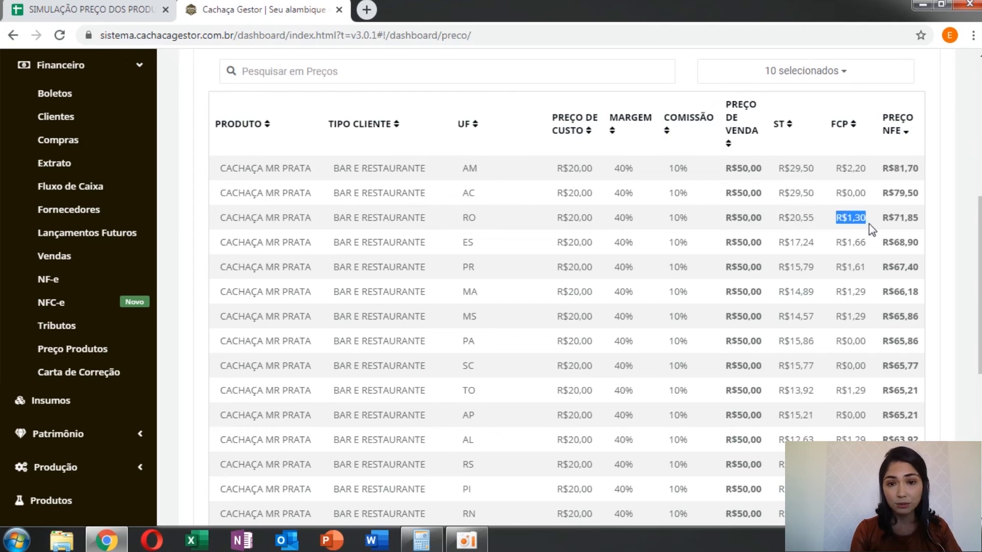
scroll(869, 223, down, 7)
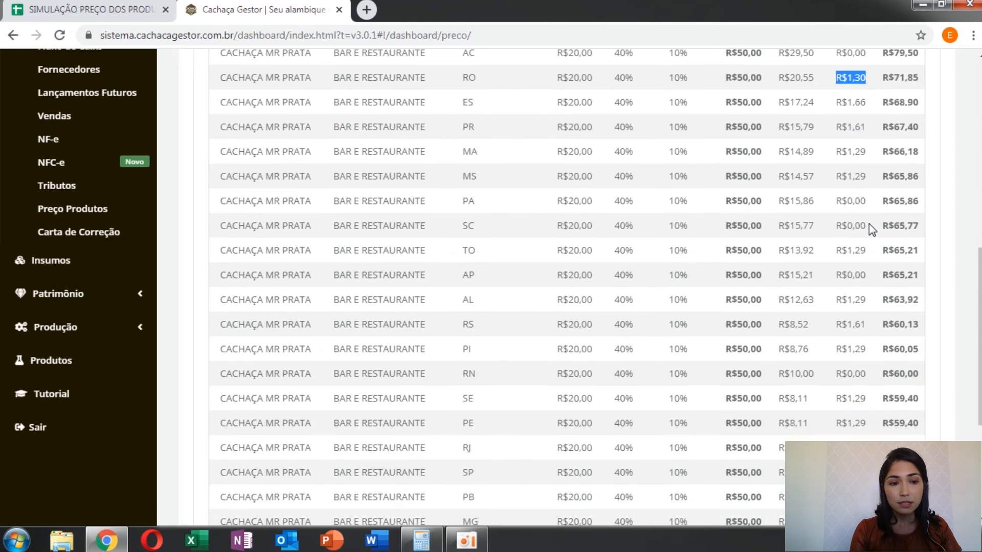
scroll(869, 225, up, 9)
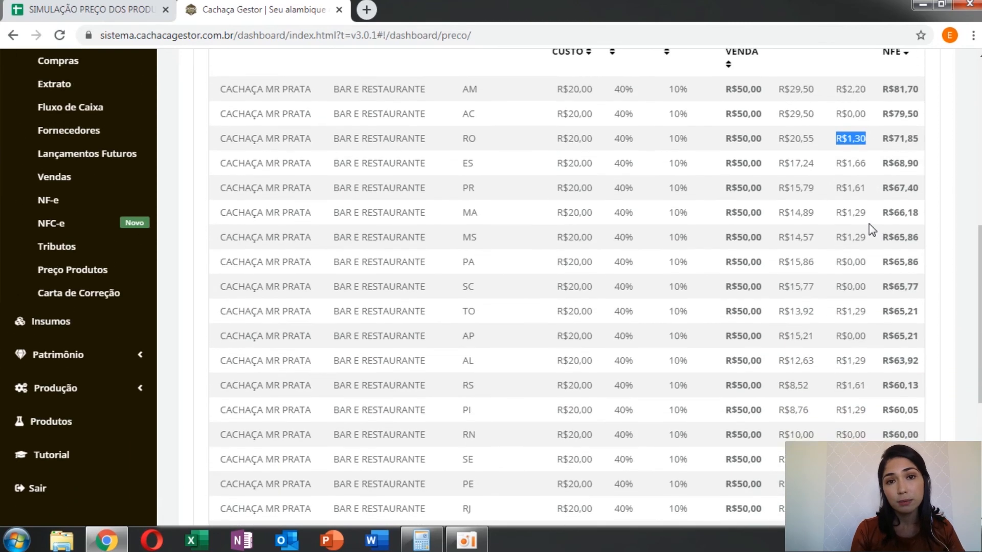
scroll(869, 225, down, 3)
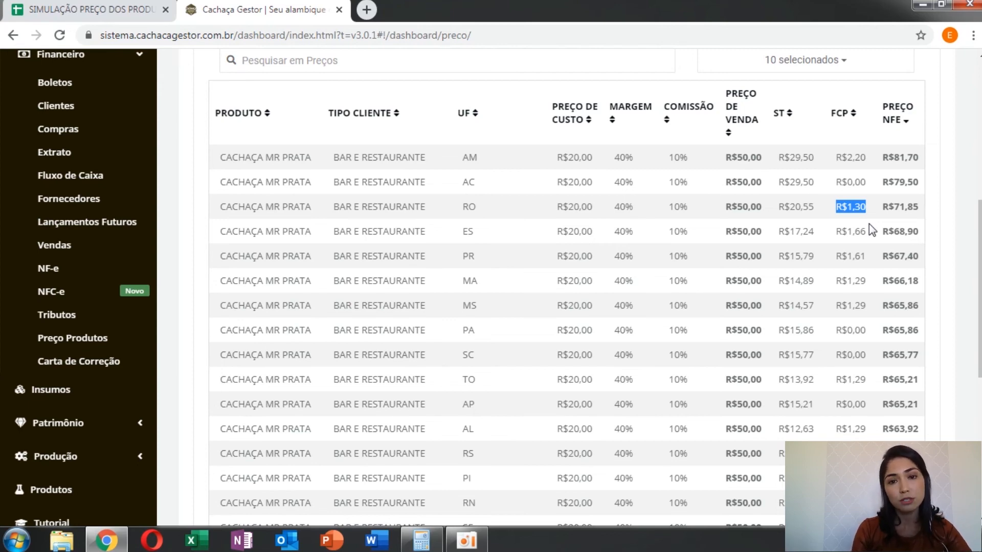
Step: Hide the TIPO CLIENTE, PREÇO DE CUSTO, MARGEM and PREÇO DE VENDA columns from the BAR E RESTAURANTE price table
click(866, 73)
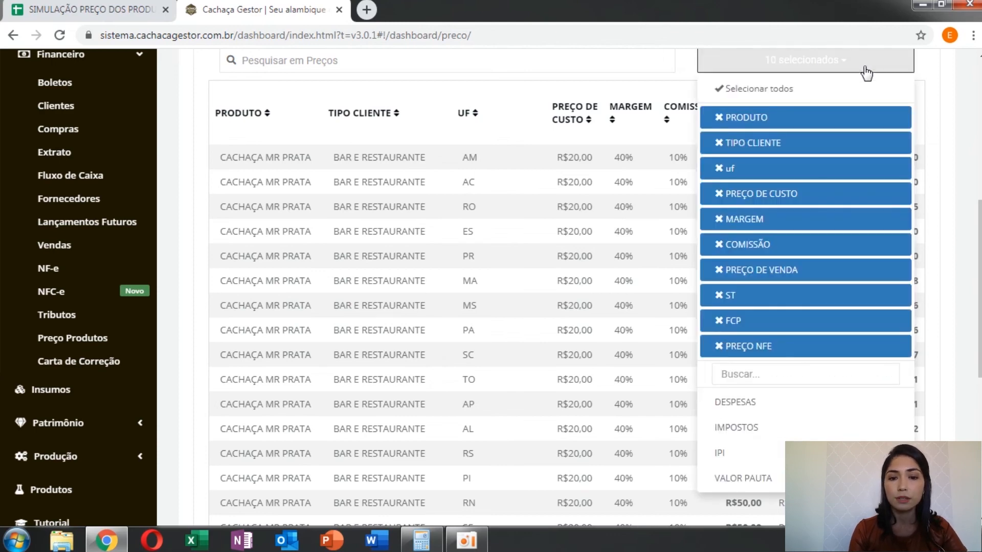
click(728, 146)
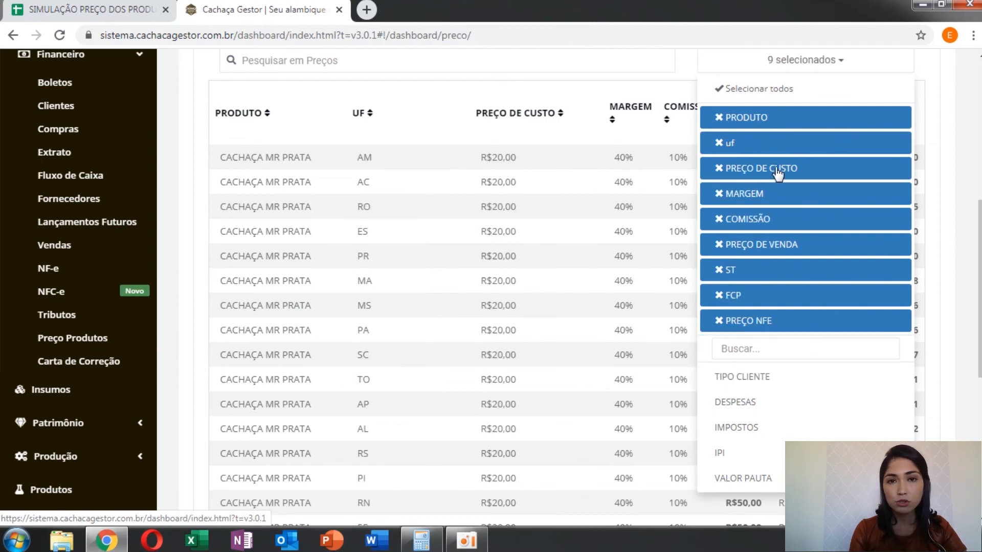
click(719, 173)
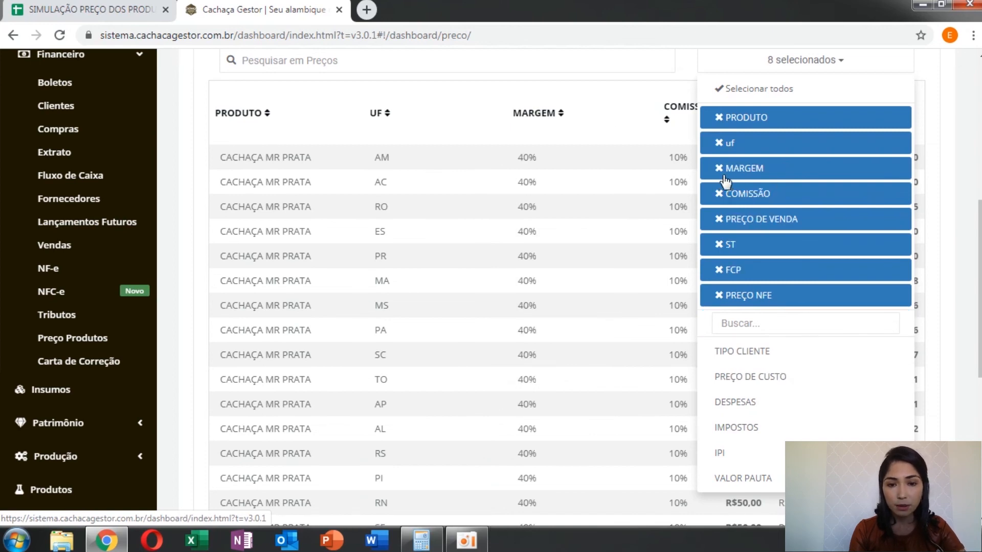
click(720, 173)
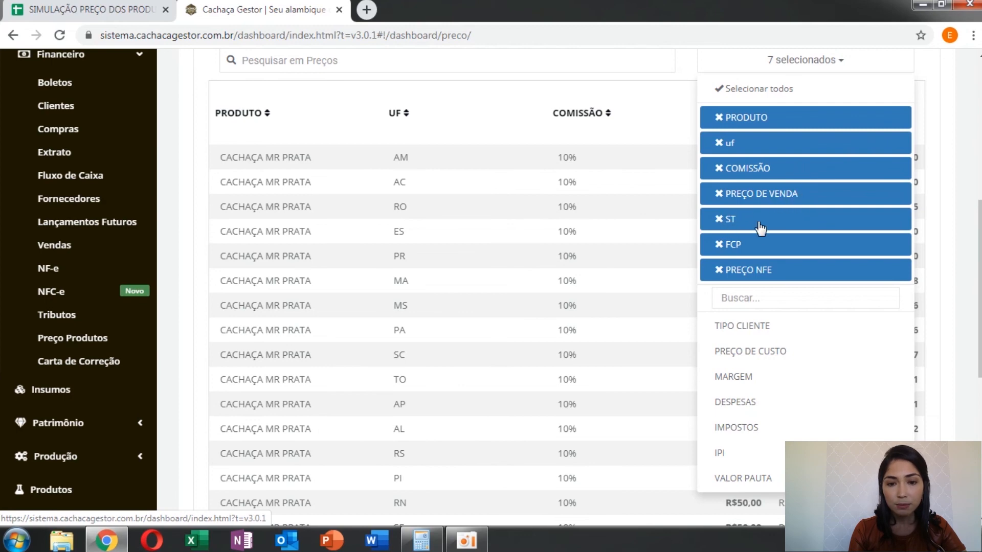
click(721, 199)
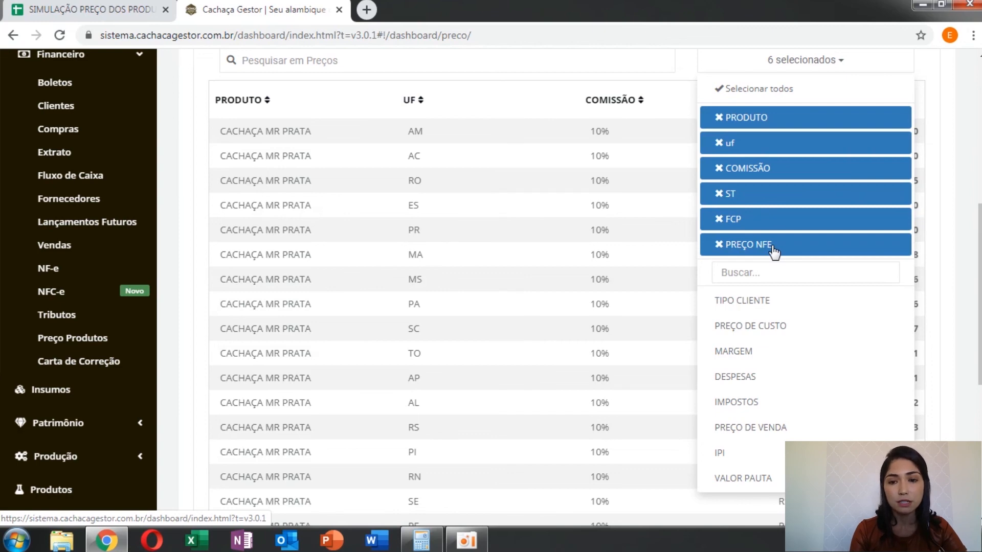
click(948, 148)
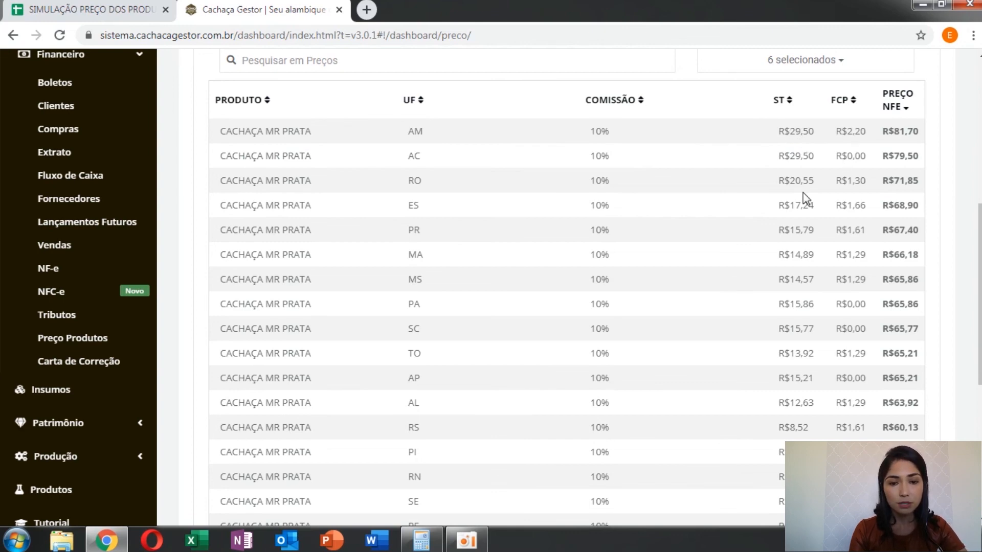
Step: Review the reduced price table across the states, start its download and check both pages in the print preview
scroll(806, 198, down, 7)
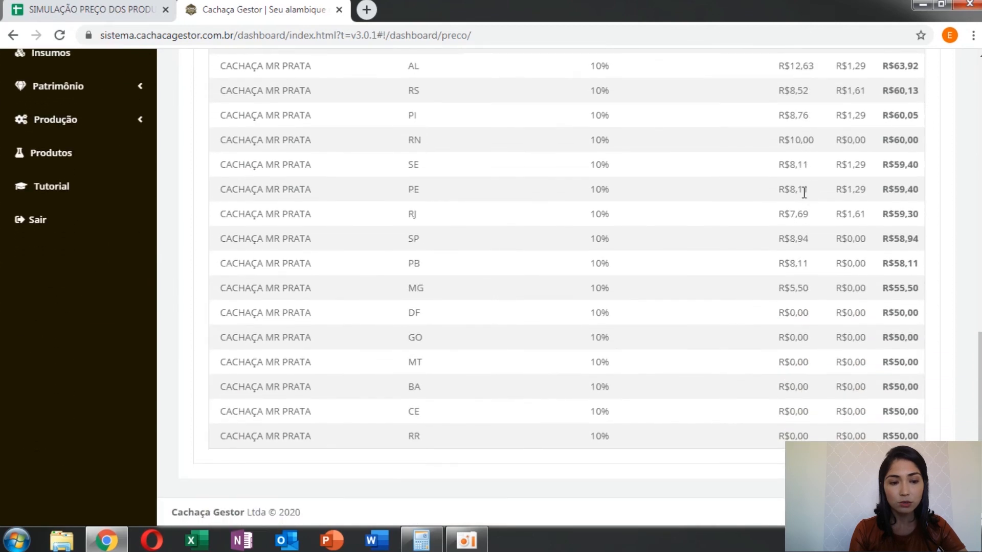
scroll(804, 192, up, 5)
scroll(804, 193, down, 5)
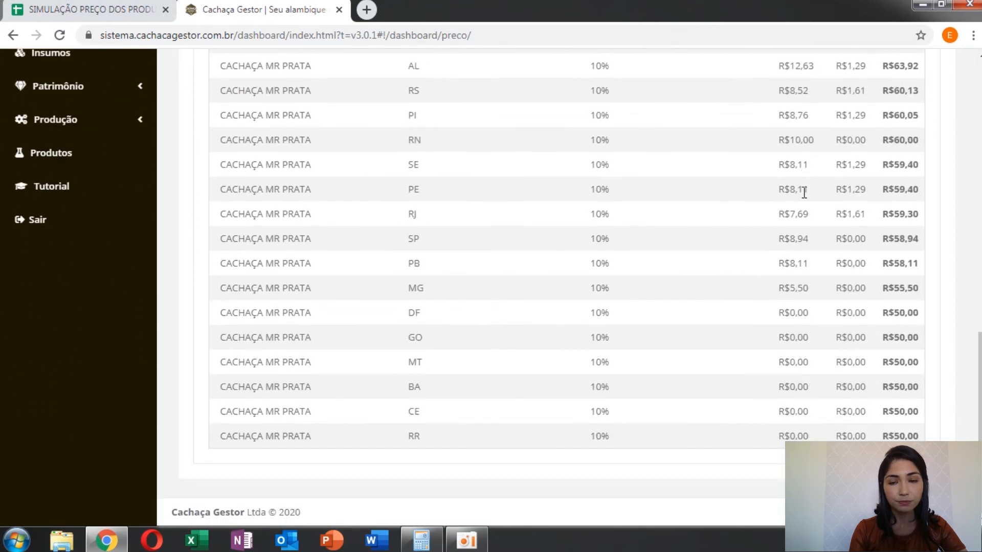
scroll(804, 193, up, 7)
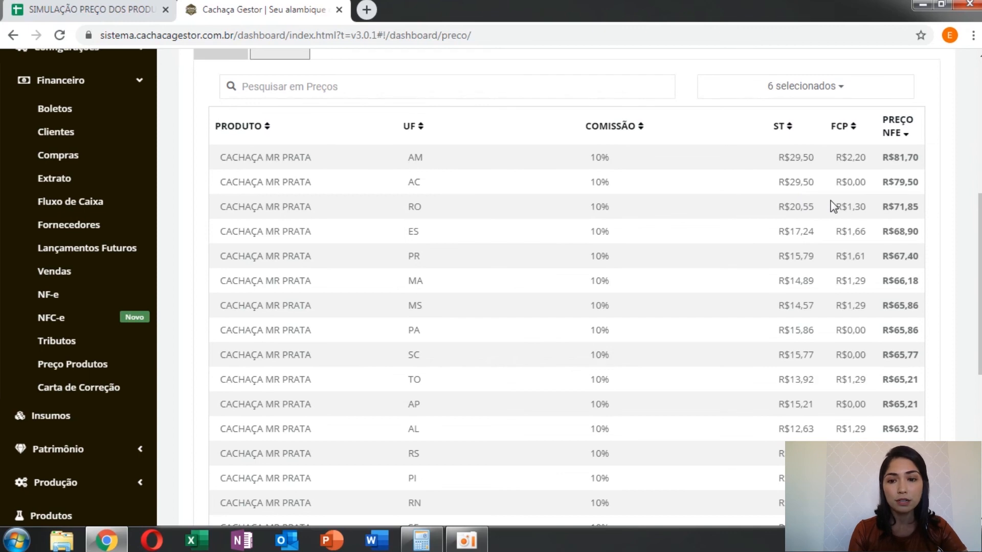
scroll(834, 207, up, 4)
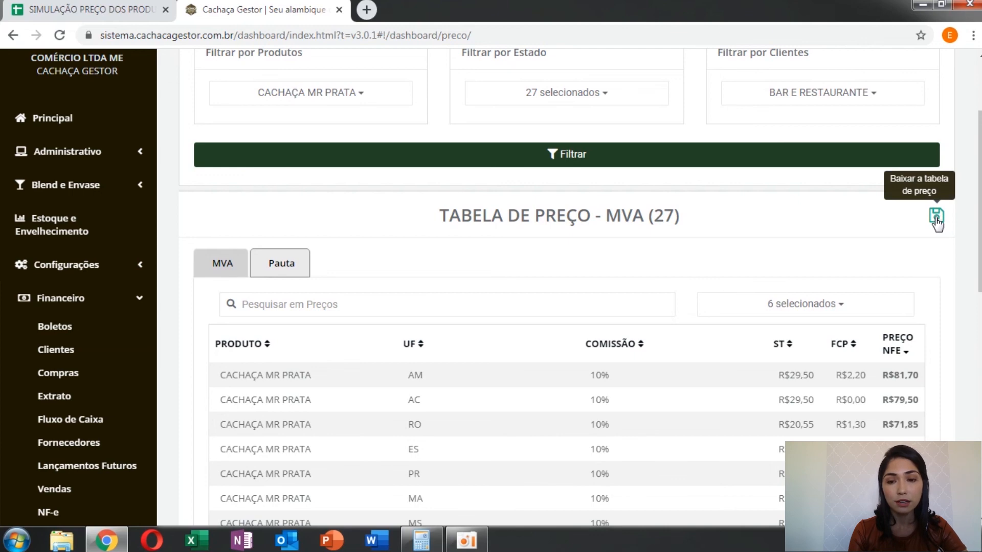
click(936, 219)
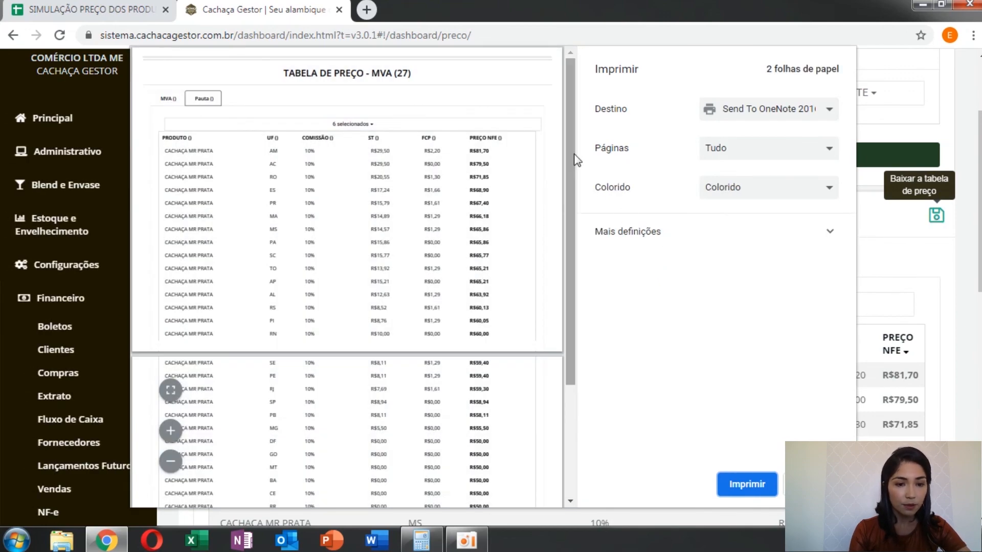
scroll(569, 231, down, 1)
scroll(569, 231, down, 4)
scroll(562, 214, up, 5)
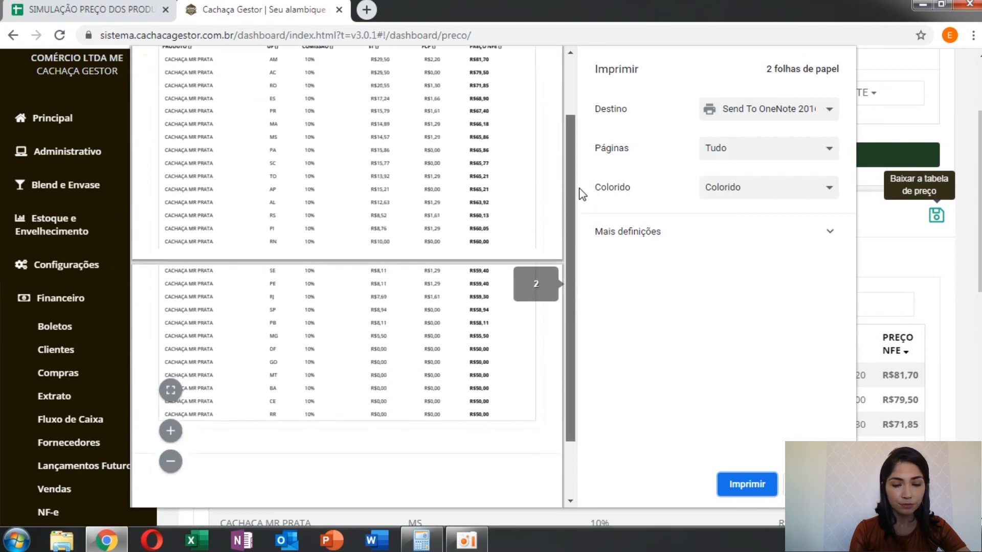